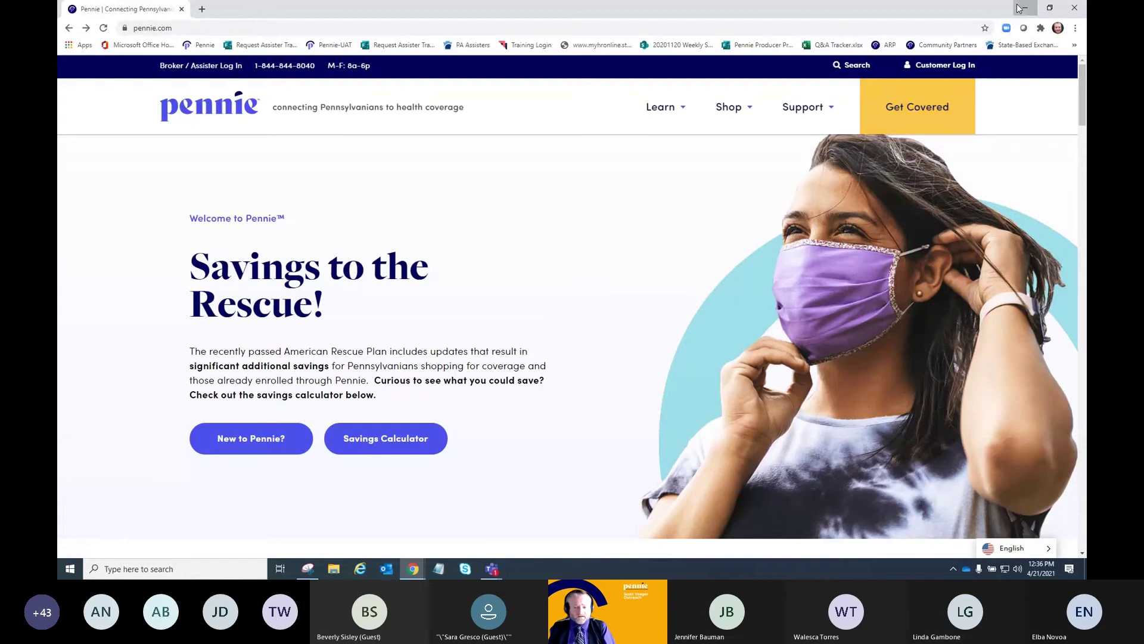
- Bring up the Pennie UAT browser window and go to the assister Log In page
left_click(1022, 9)
mouse_move(411, 573)
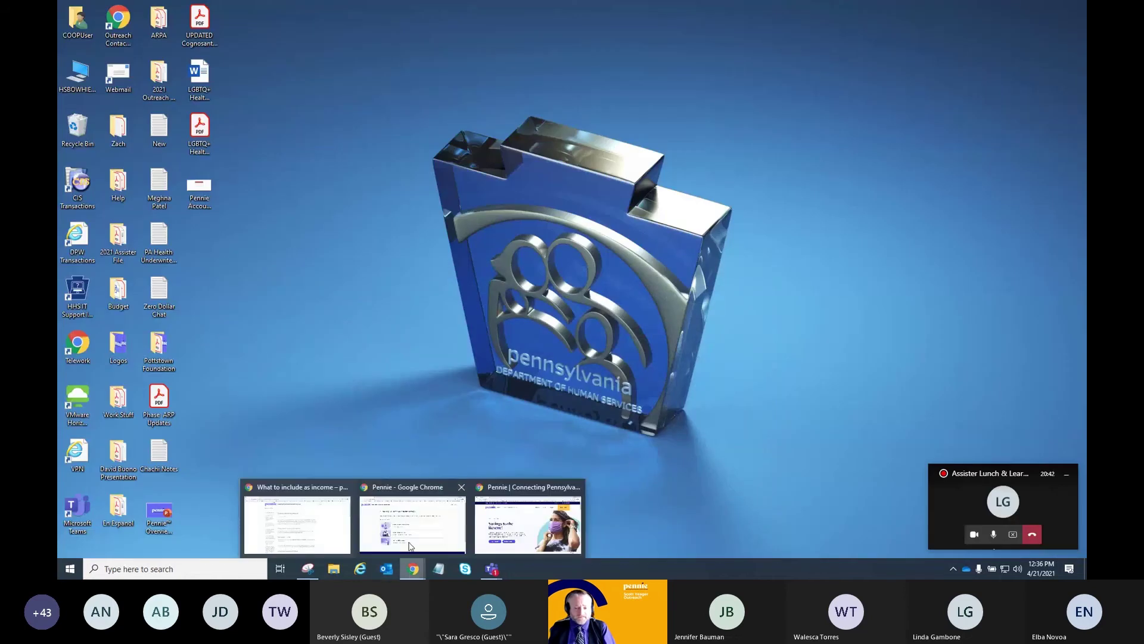
left_click(412, 568)
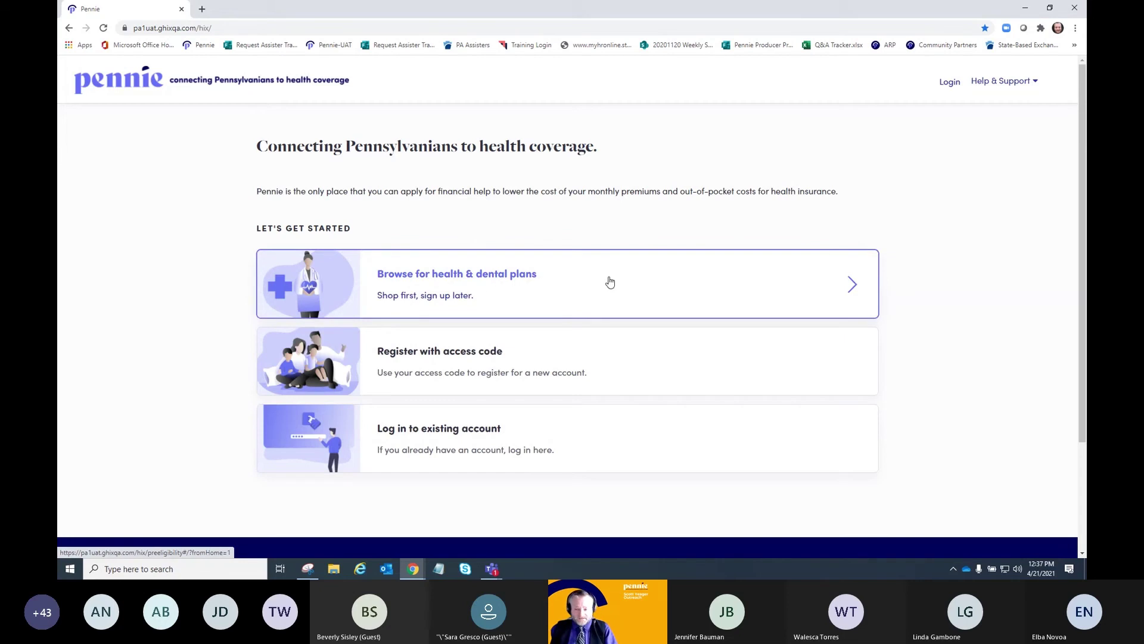
left_click(554, 277)
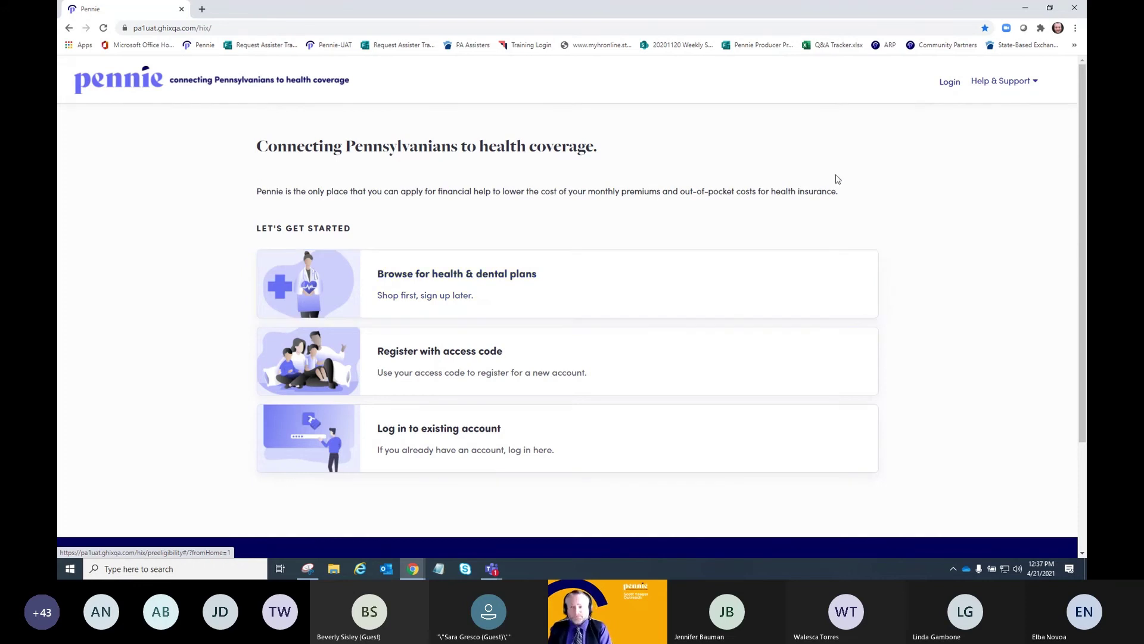
left_click(949, 81)
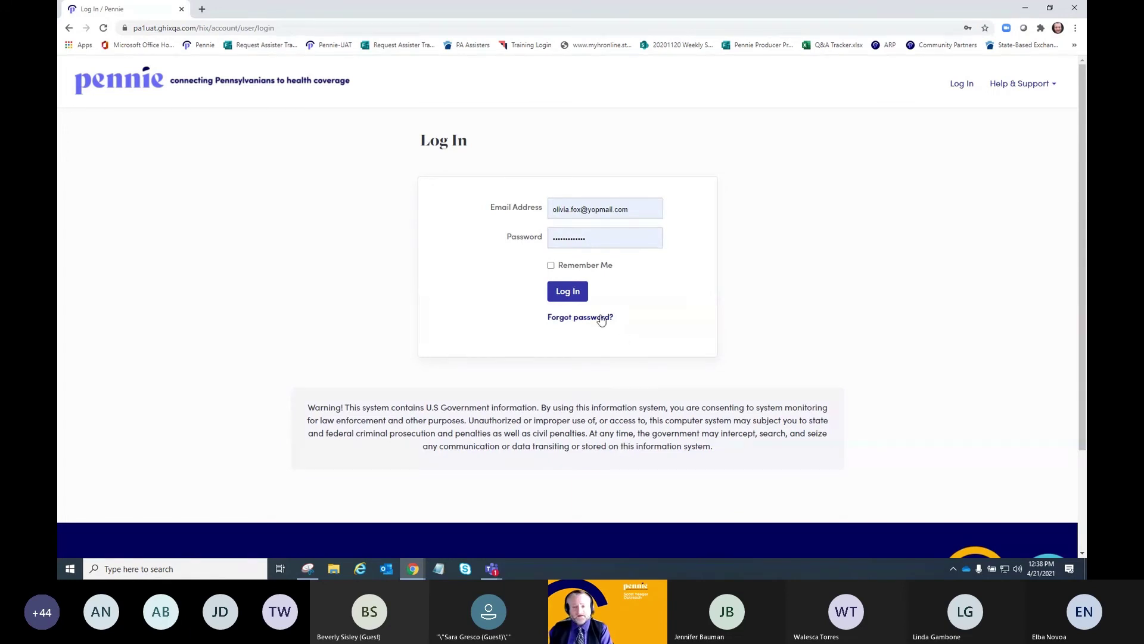
- Sign in to the assister account and list Active Customers from the Individuals menu
left_click(567, 291)
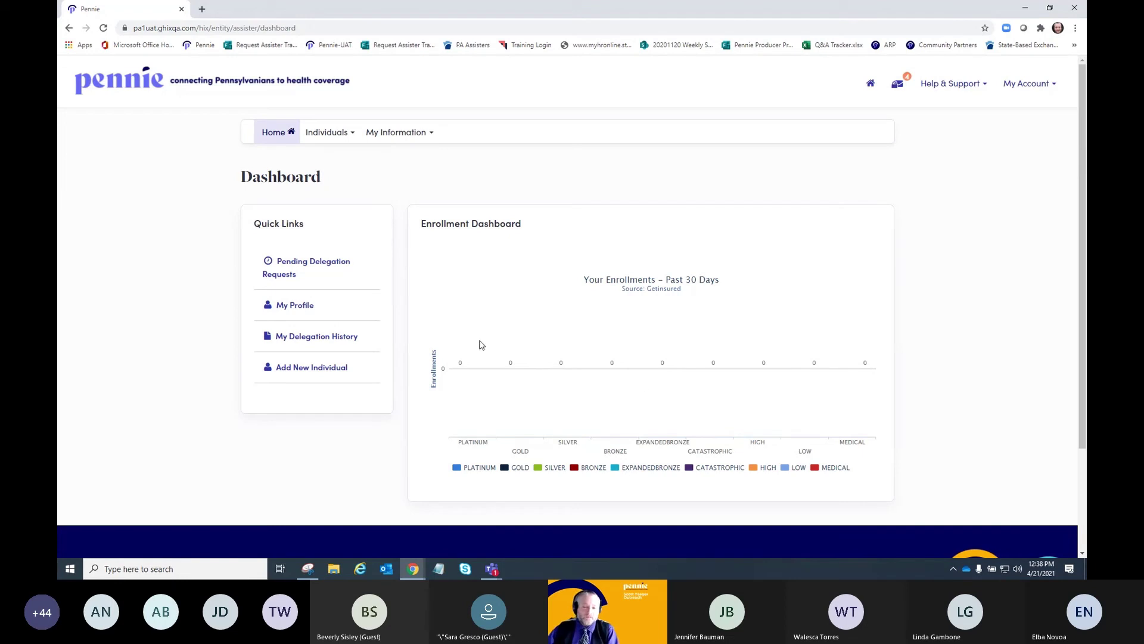
left_click(351, 133)
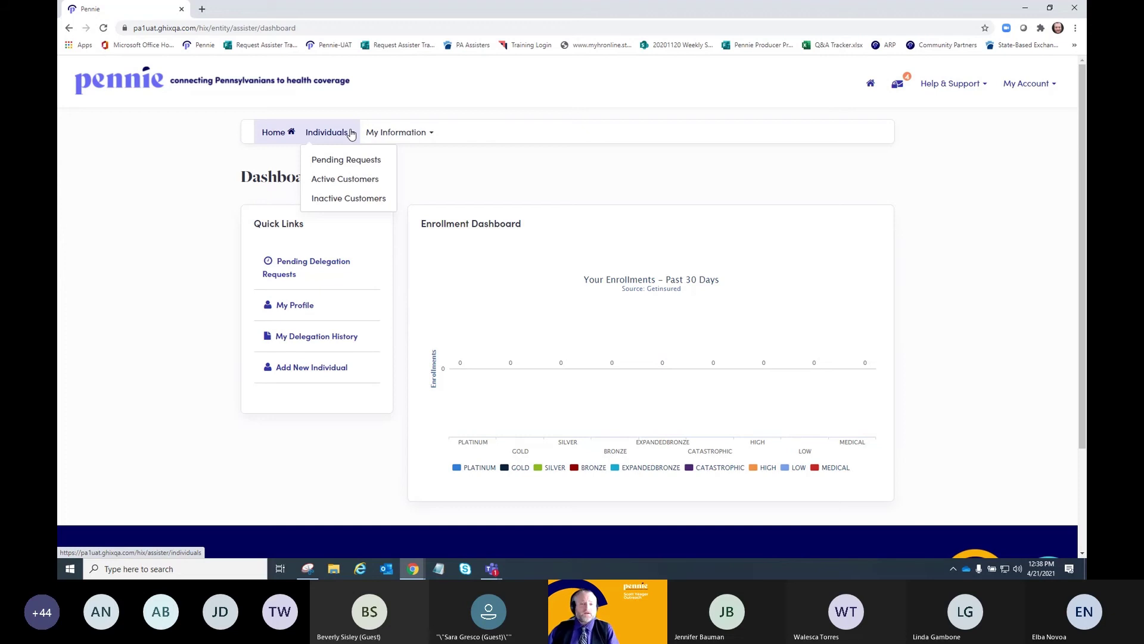
left_click(349, 181)
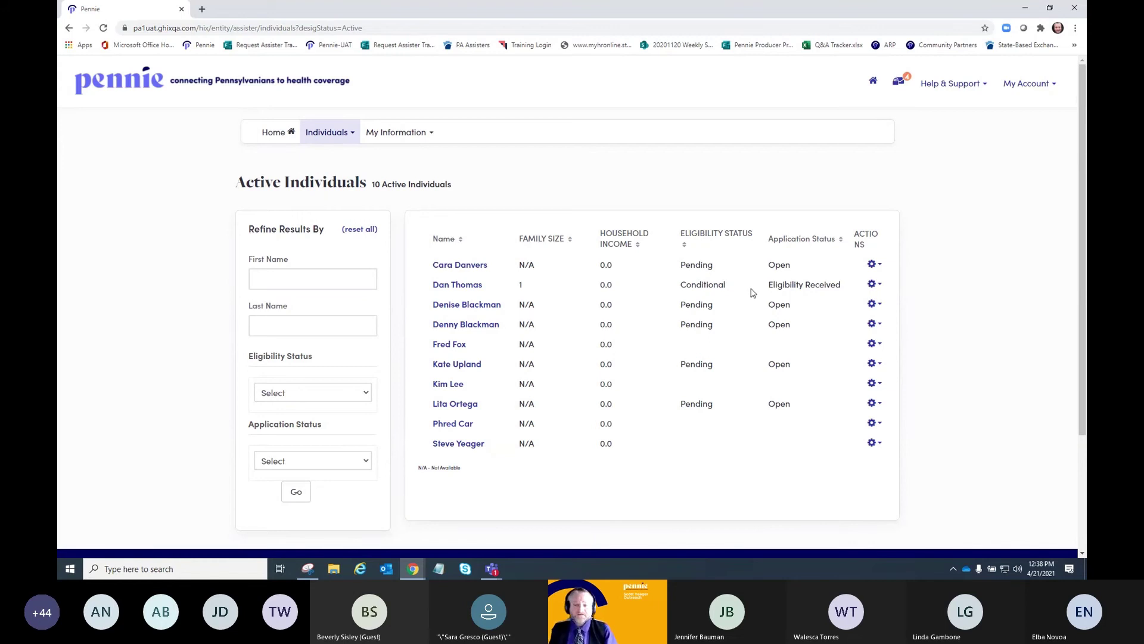
- Open the customer's record and view their application in Individual View
left_click(457, 285)
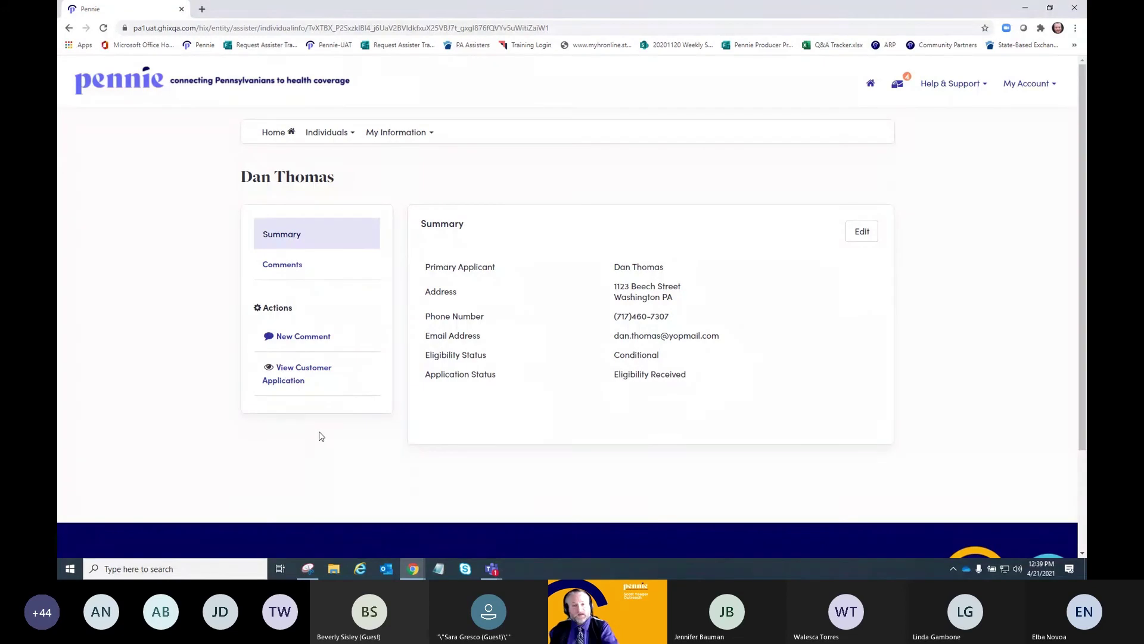
left_click(308, 374)
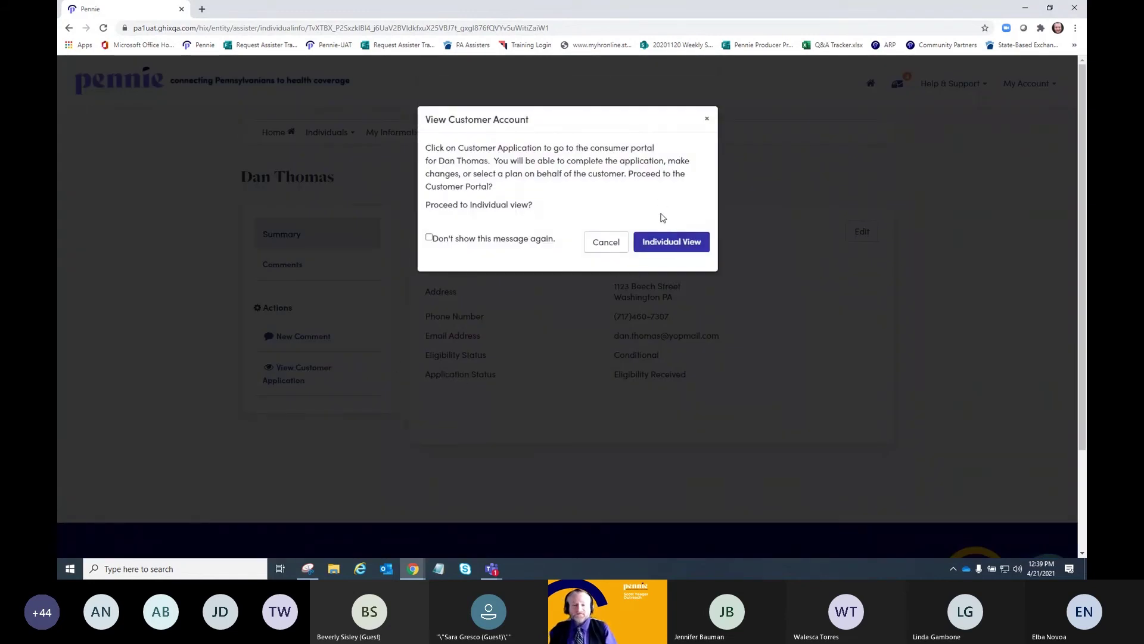
left_click(671, 245)
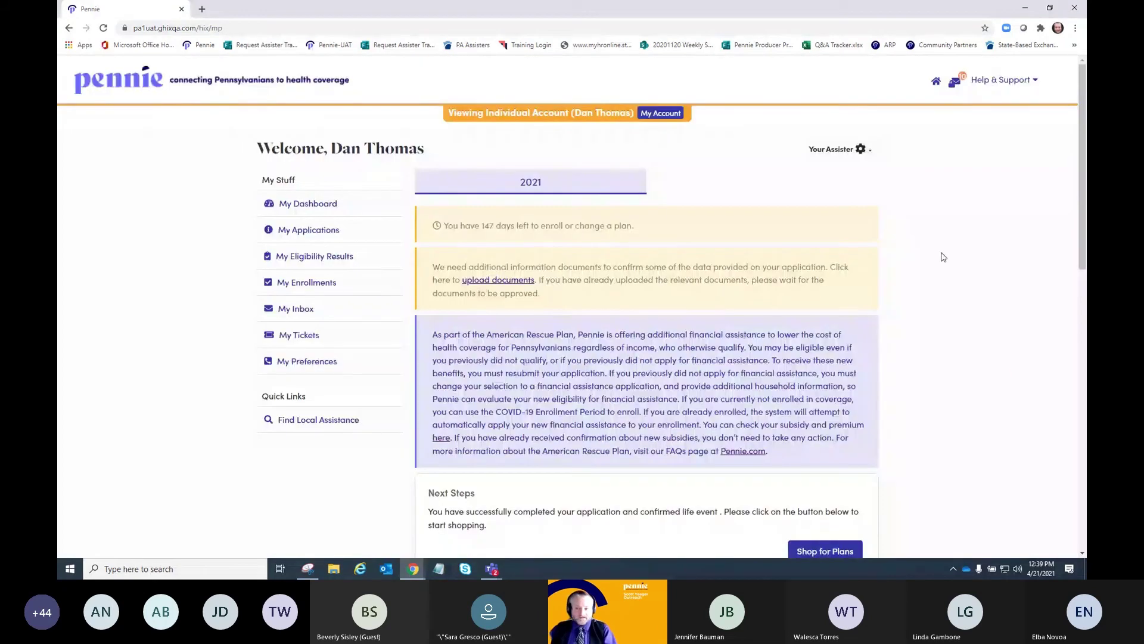
left_click(872, 154)
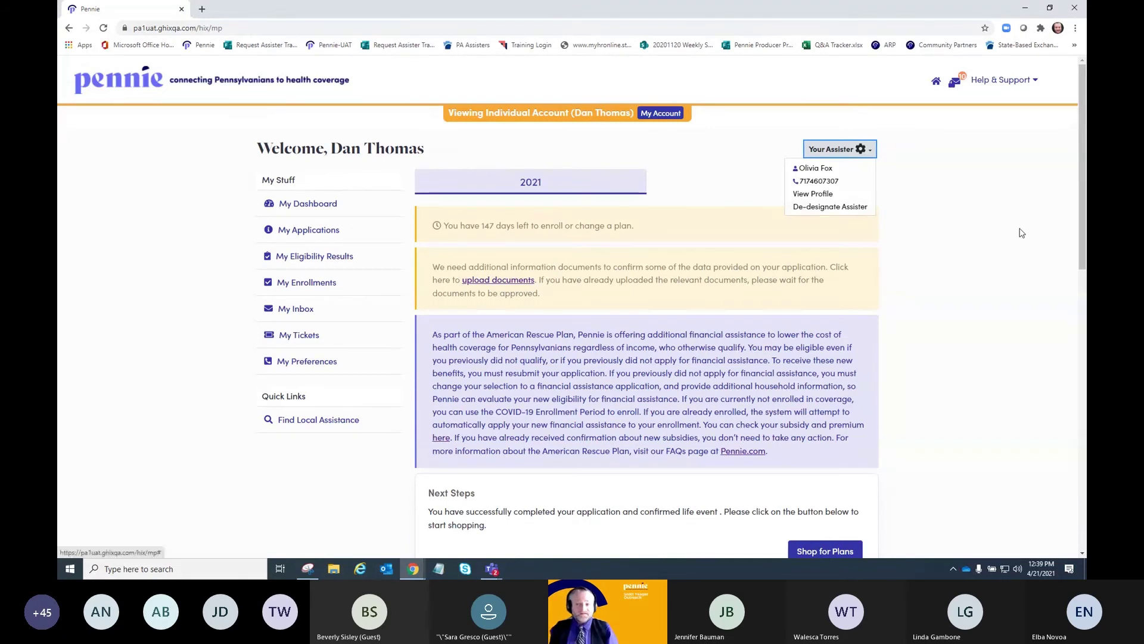
left_click(984, 203)
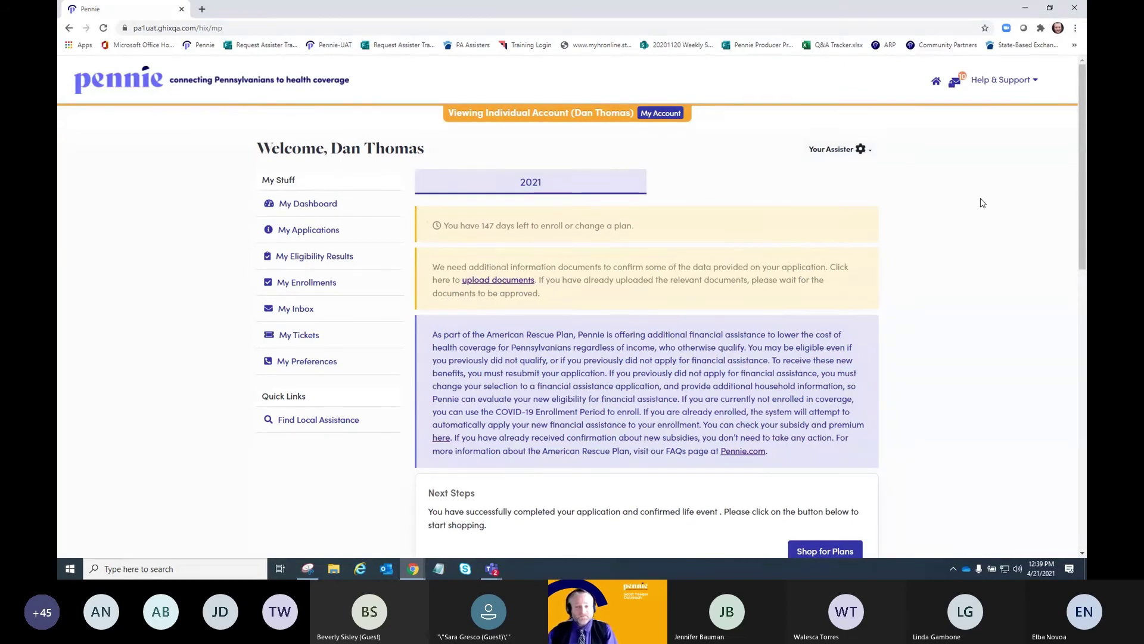
scroll(982, 203, "down", 3)
scroll(982, 203, "down", 1)
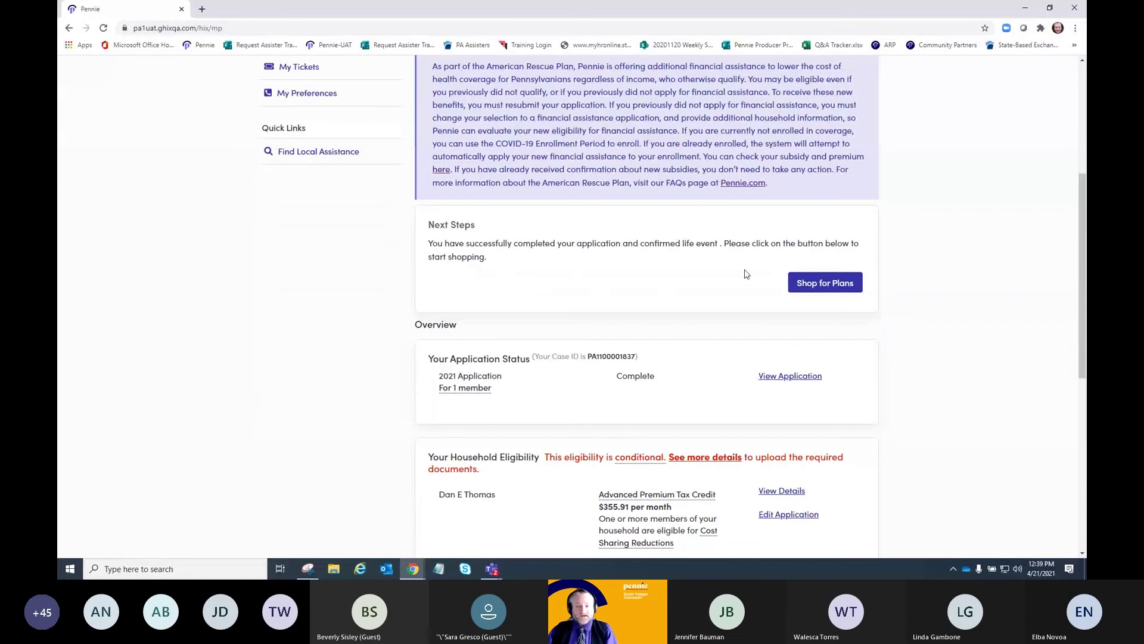
scroll(946, 225, "down", 2)
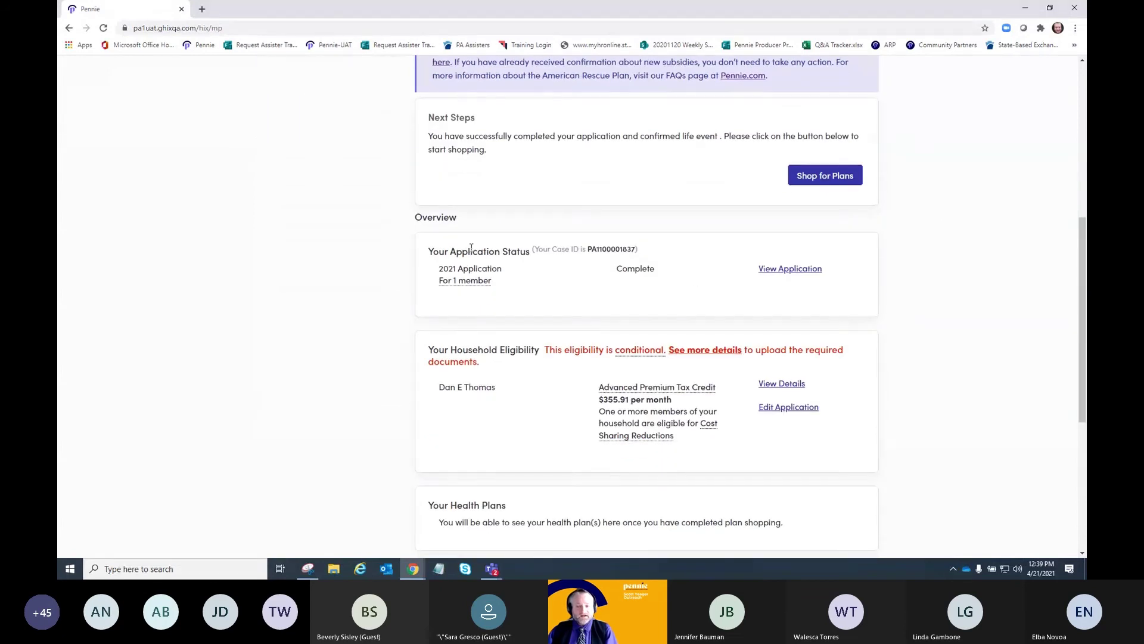
scroll(556, 257, "up", 6)
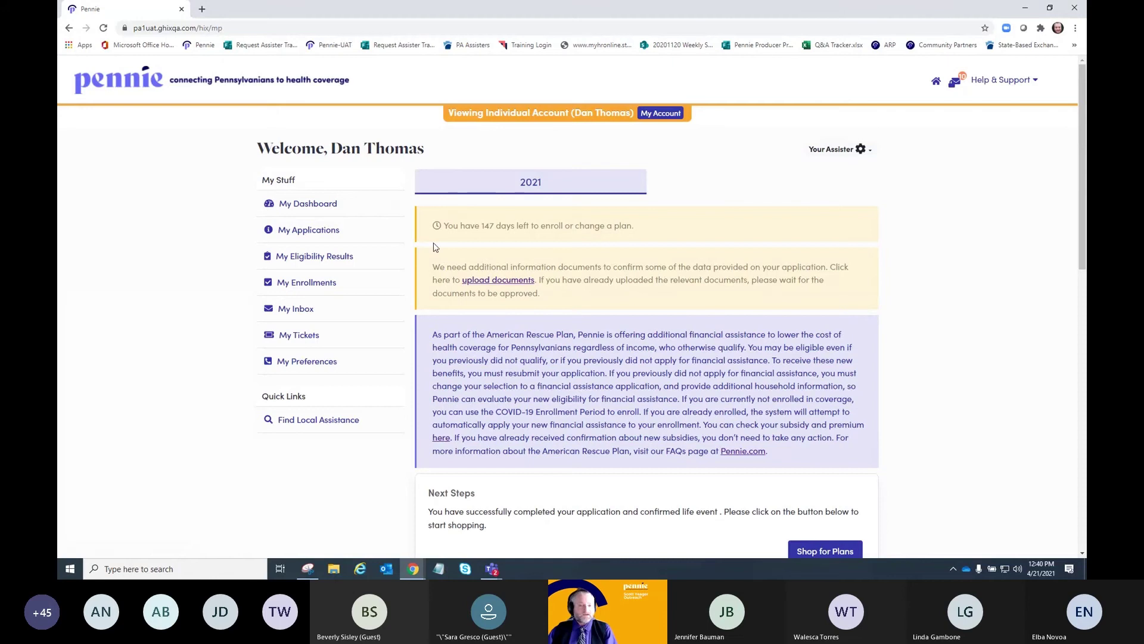
left_click(334, 232)
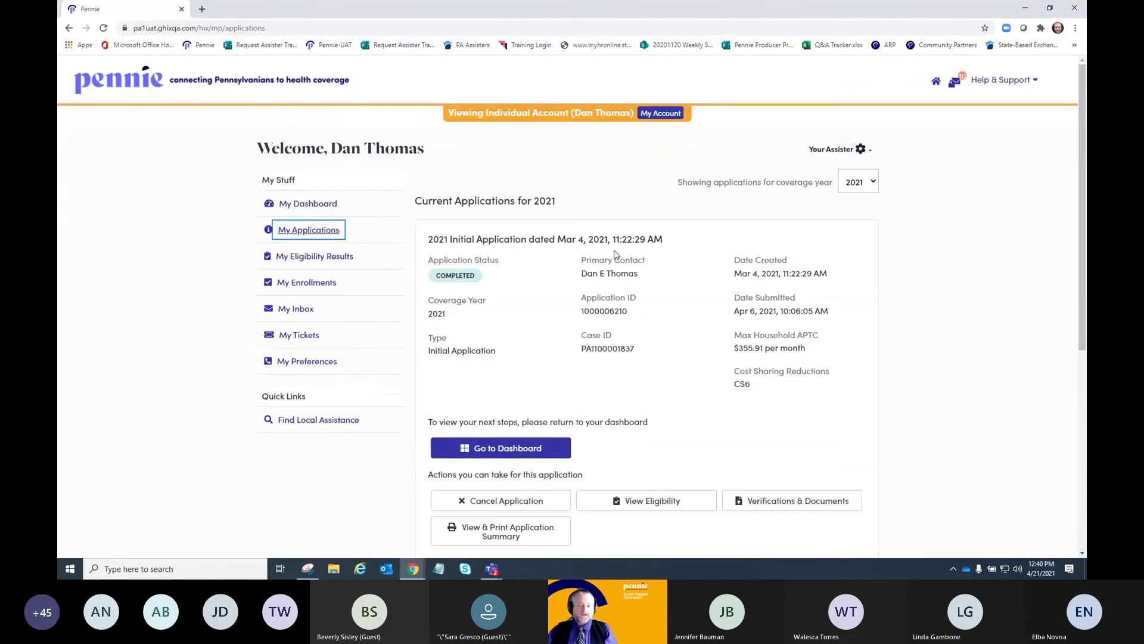
scroll(929, 273, "down", 2)
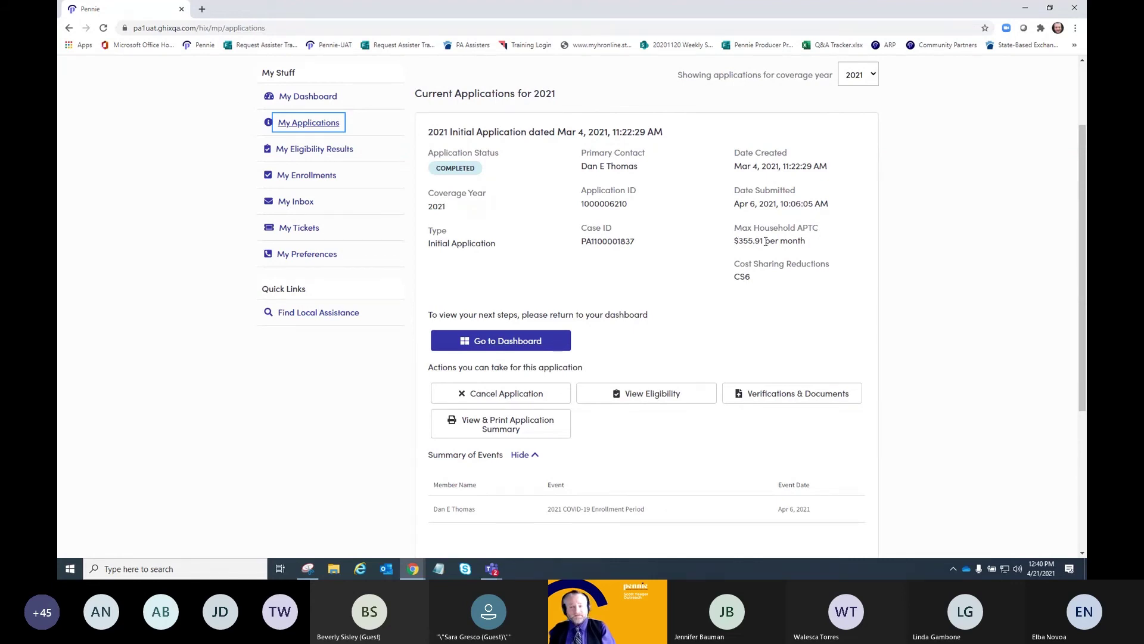
left_click_drag(811, 244, 731, 250)
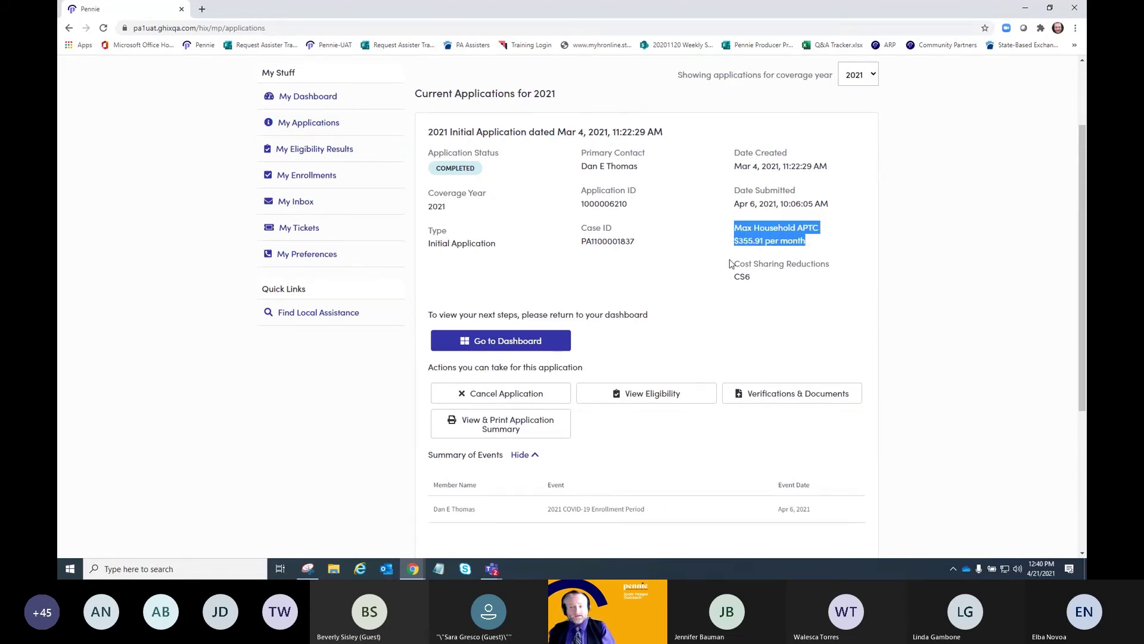
left_click(766, 284)
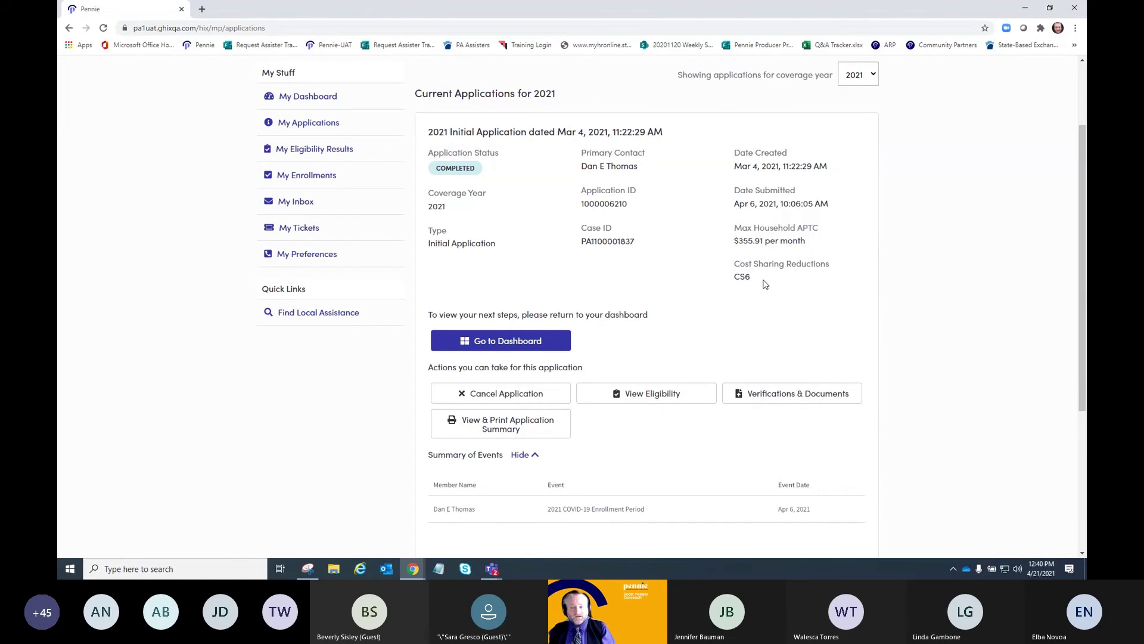
scroll(904, 265, "down", 4)
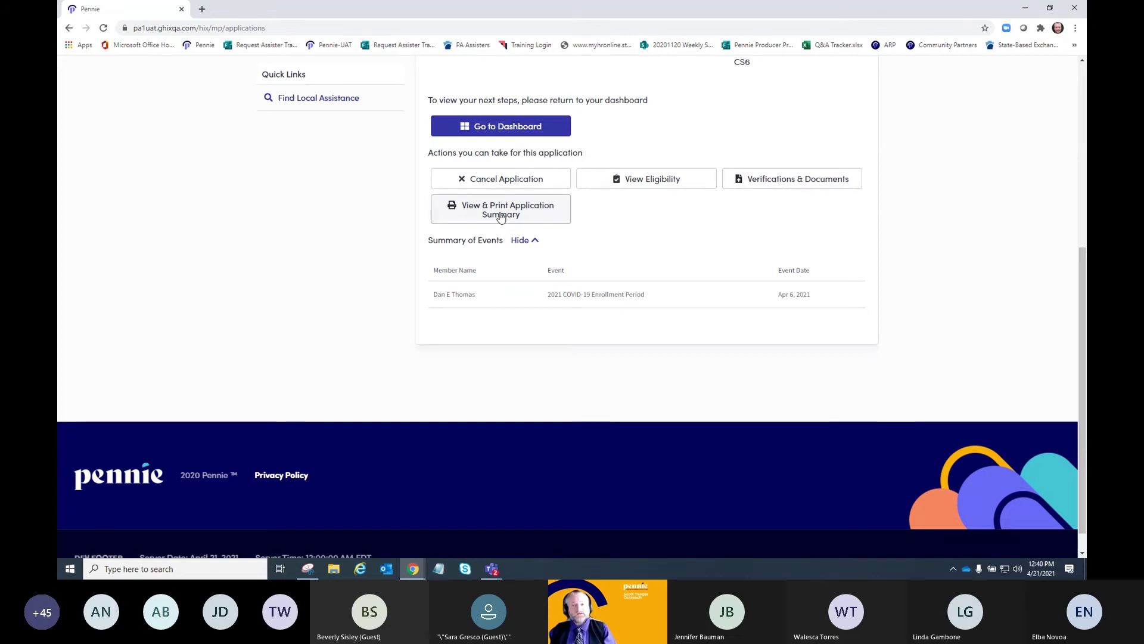
scroll(236, 239, "up", 5)
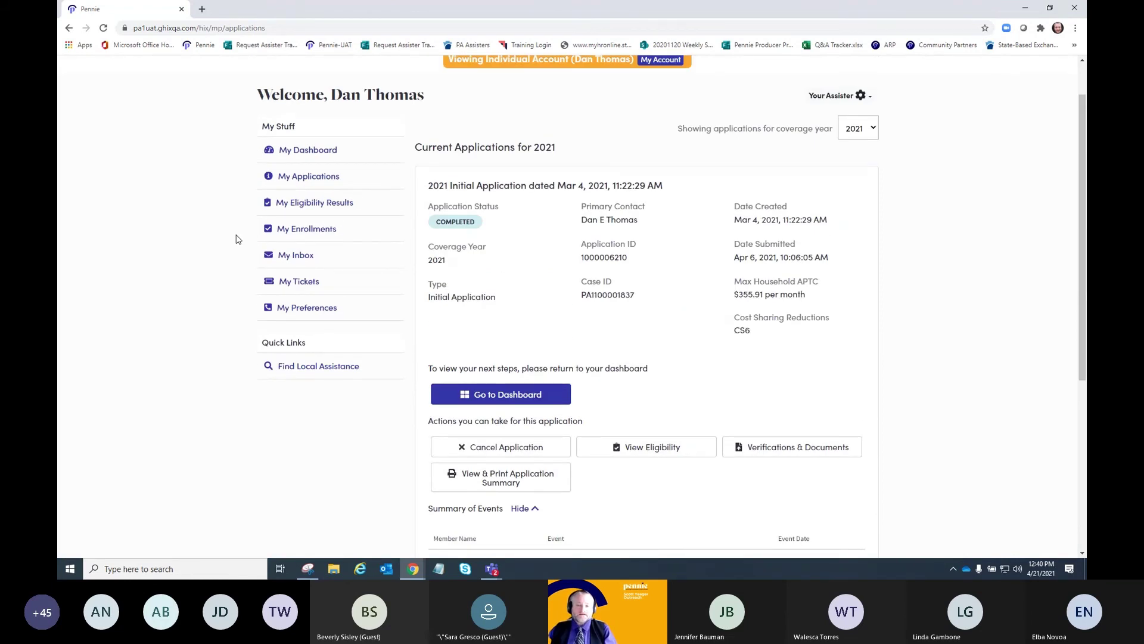
scroll(237, 239, "up", 1)
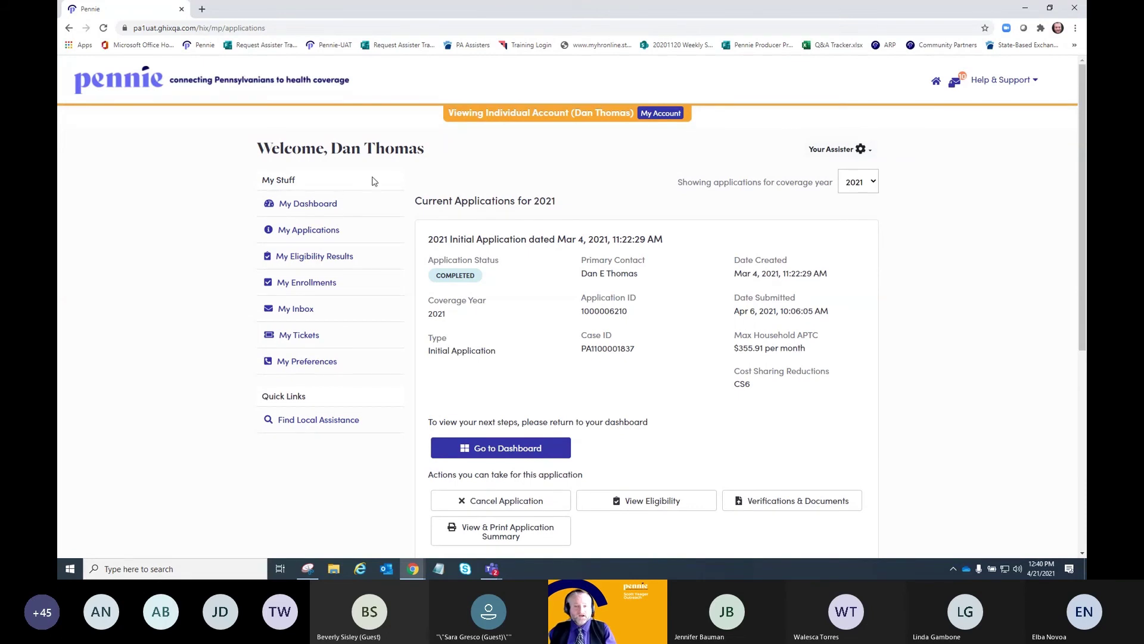
left_click(303, 206)
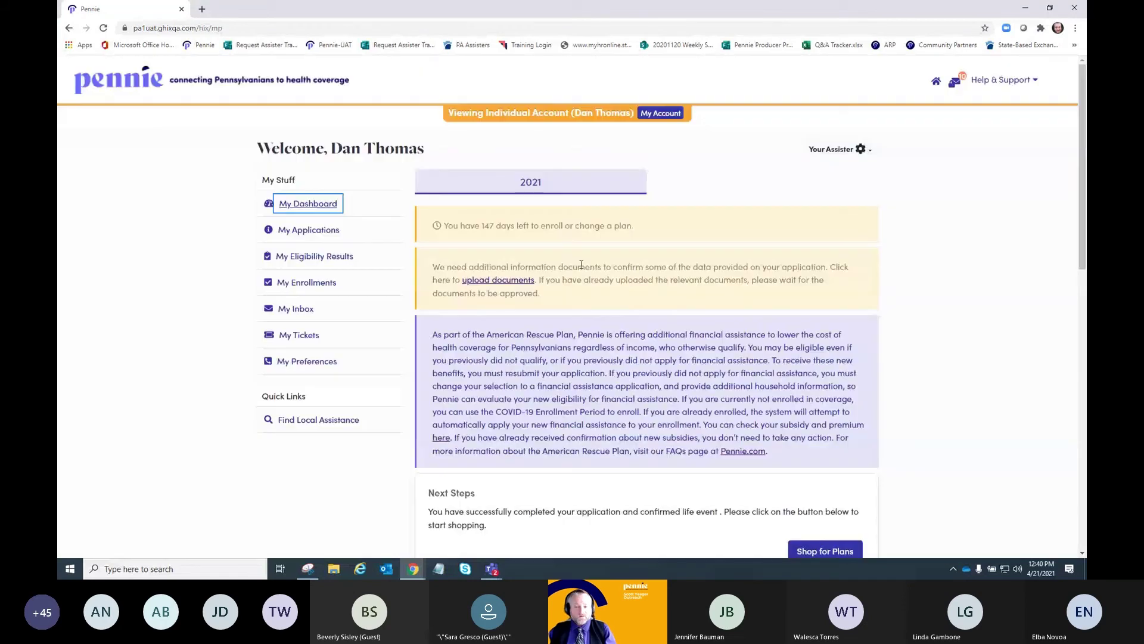
scroll(1031, 295, "down", 5)
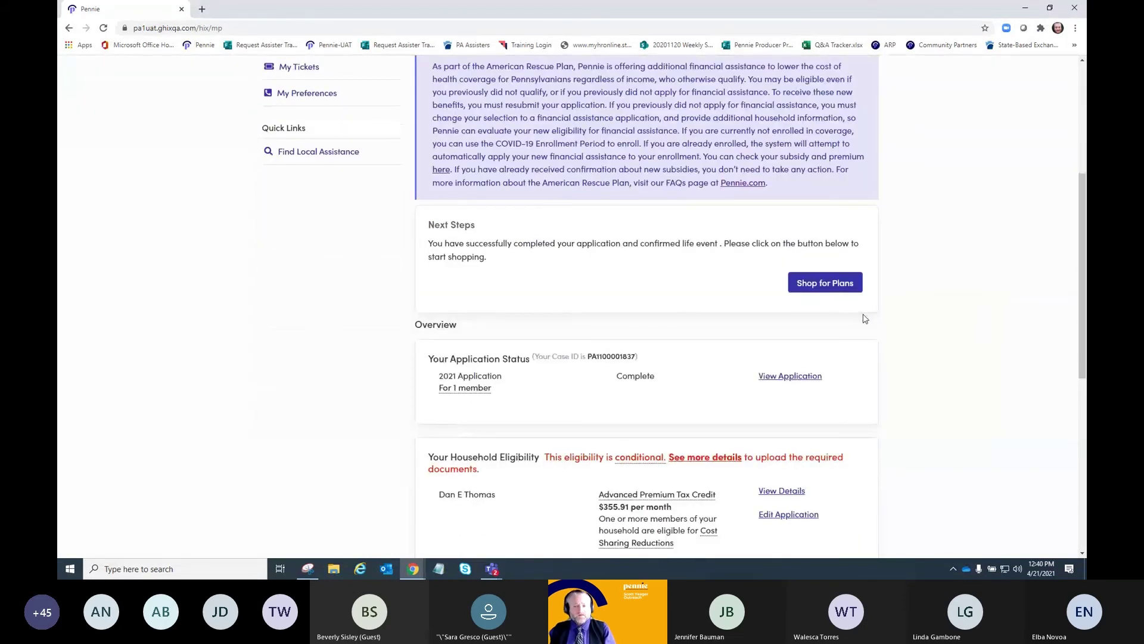
- Start shopping for plans and save the Additional Information Needed page
left_click(843, 286)
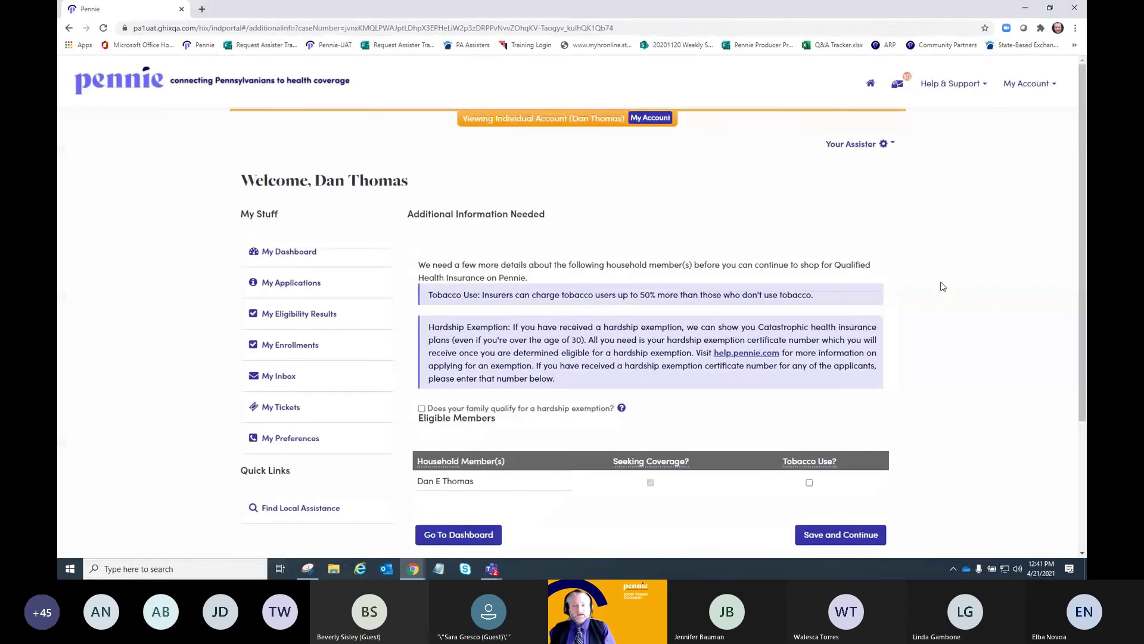
scroll(943, 286, "down", 1)
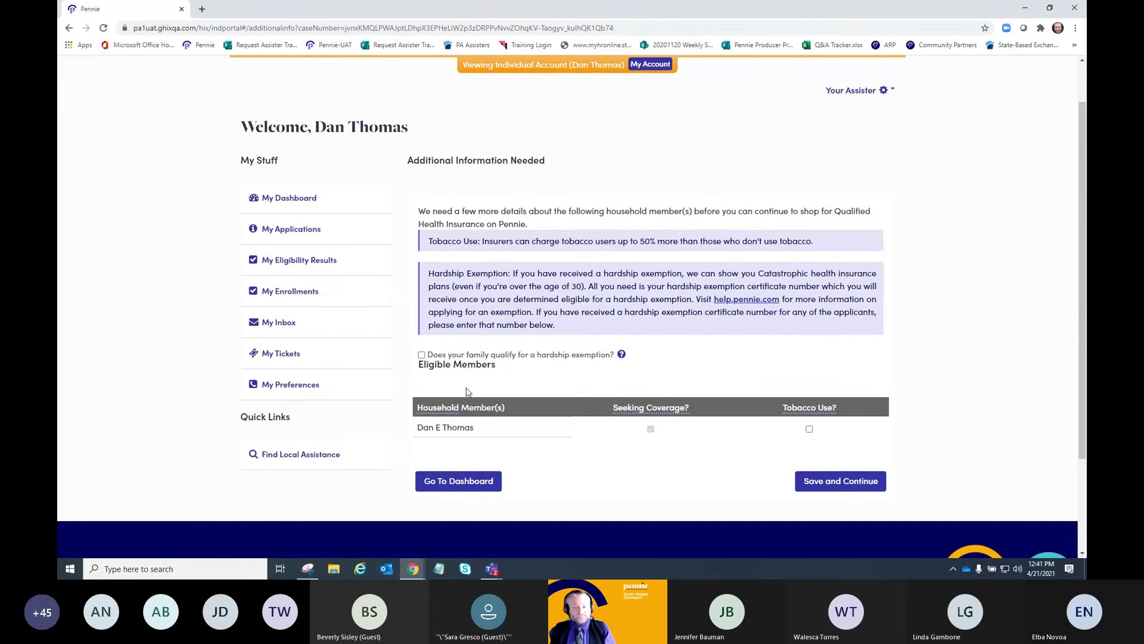
mouse_move(621, 356)
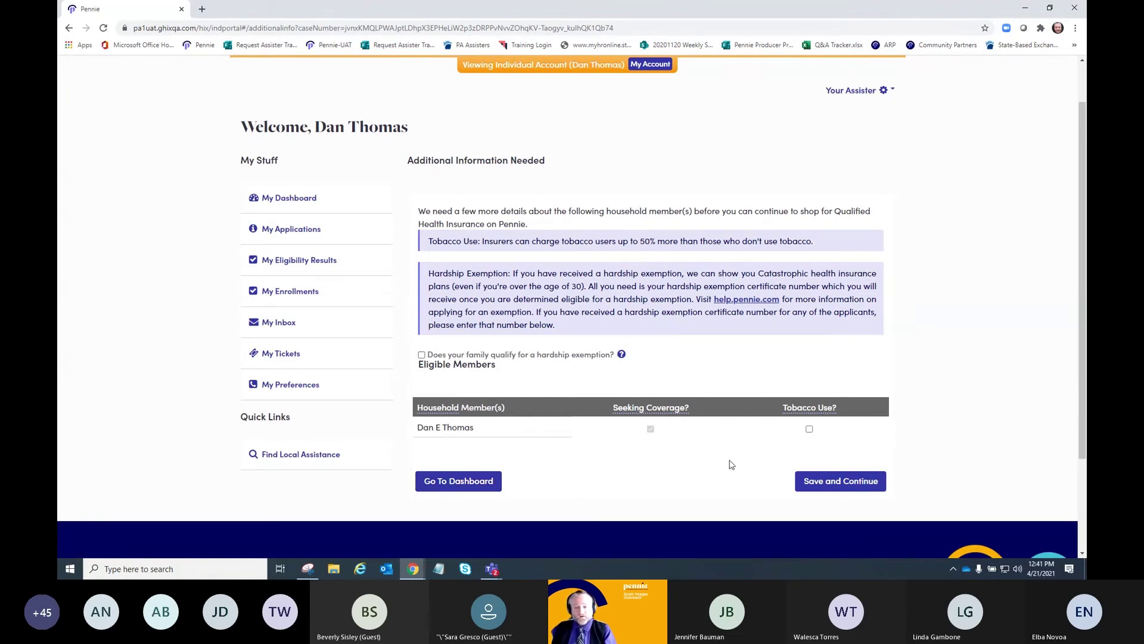
left_click(857, 487)
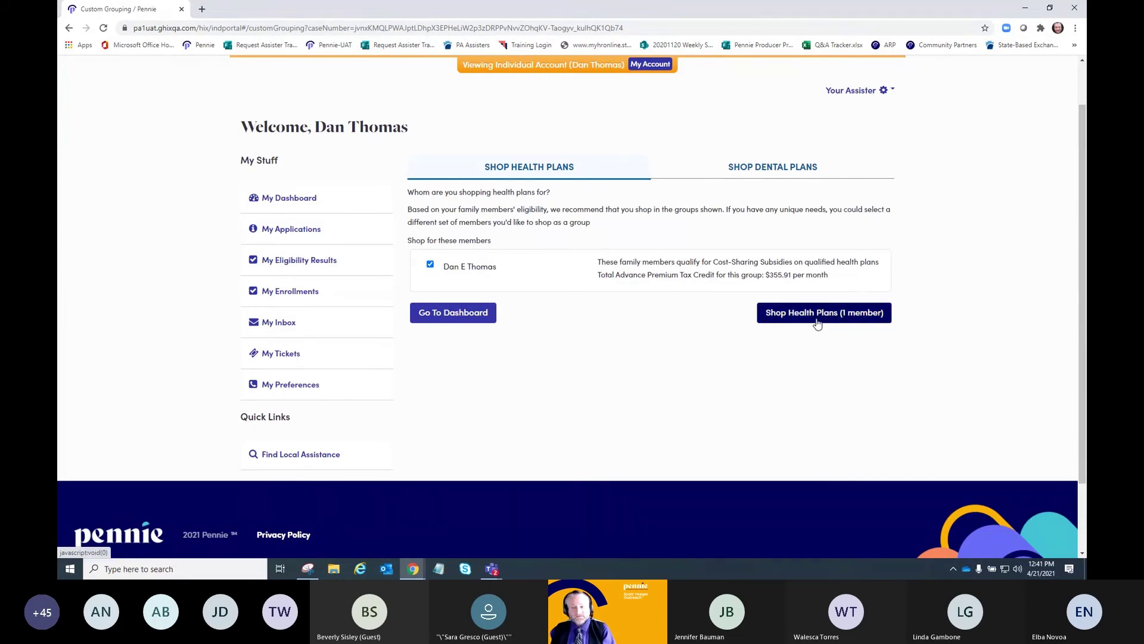
- Switch to dental shopping and load the 30 dental plans for ZIP code 15301
left_click(783, 166)
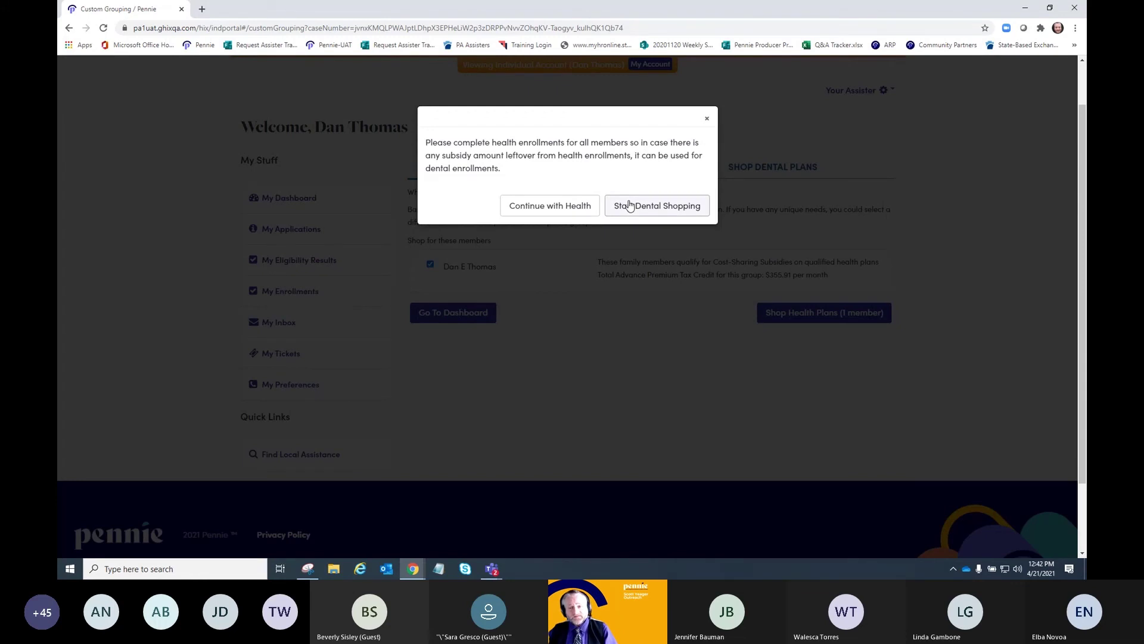
left_click(630, 205)
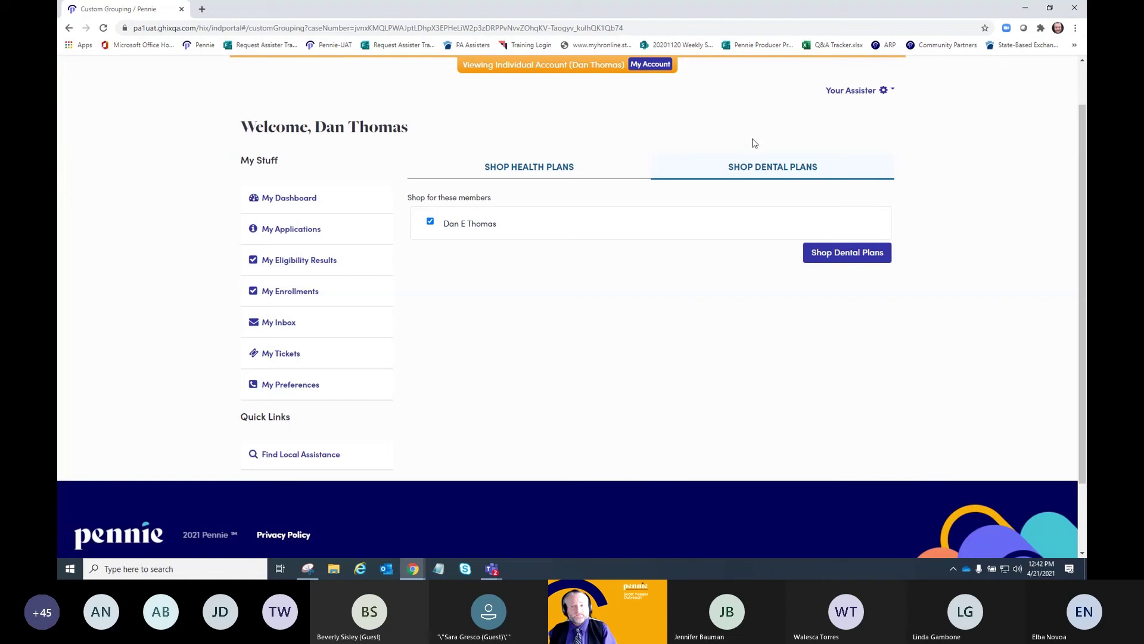
left_click(837, 253)
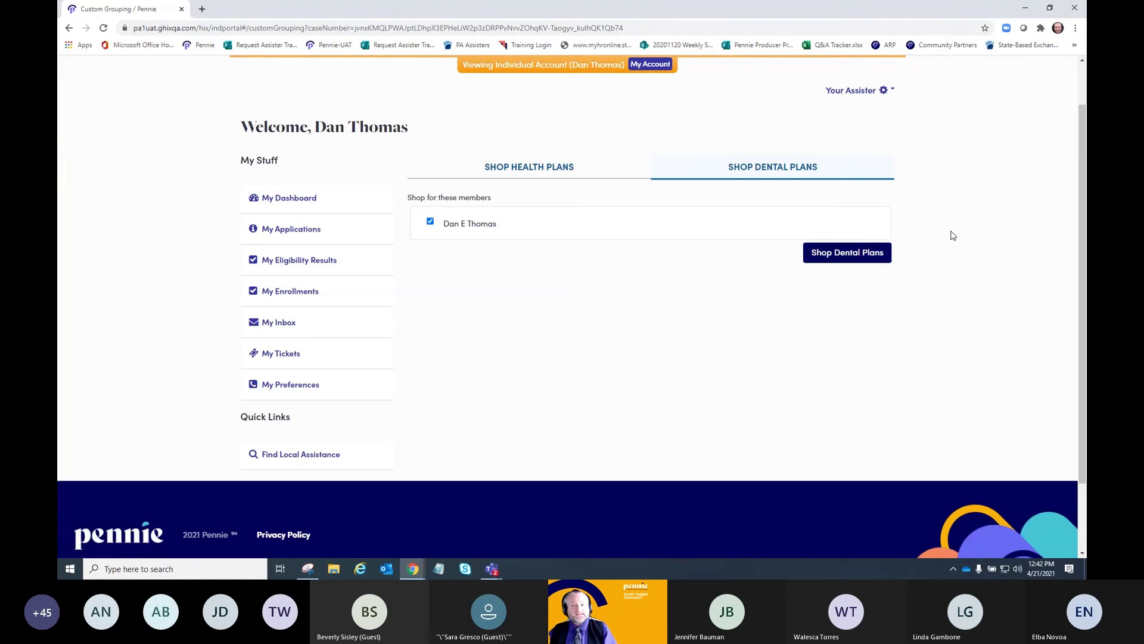
left_click(839, 260)
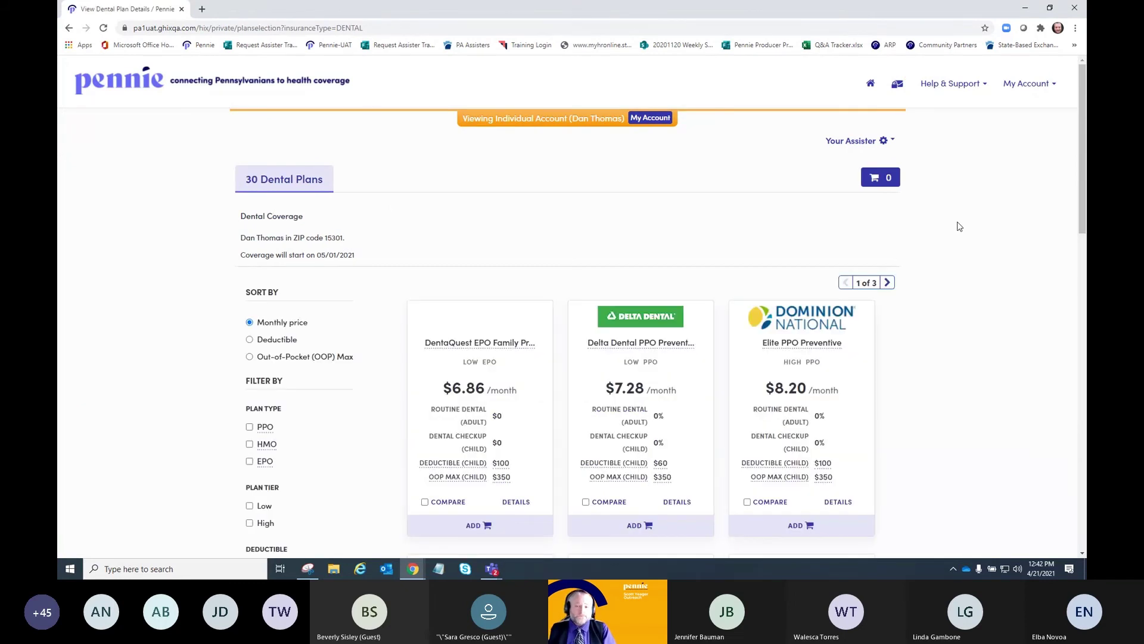
scroll(959, 226, "down", 1)
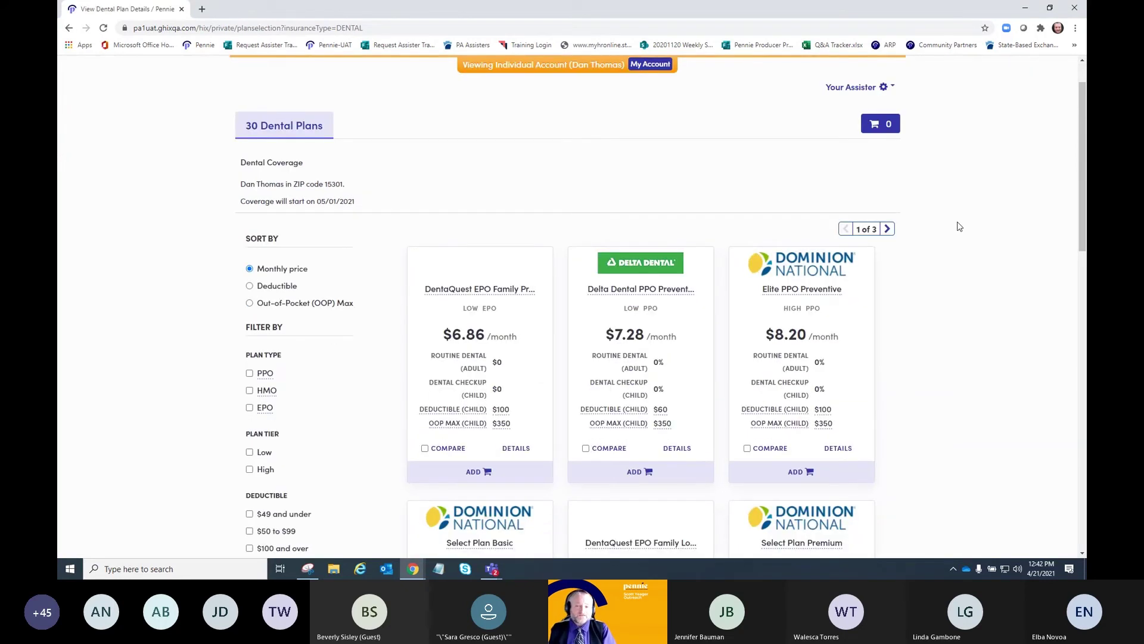
scroll(959, 226, "down", 1)
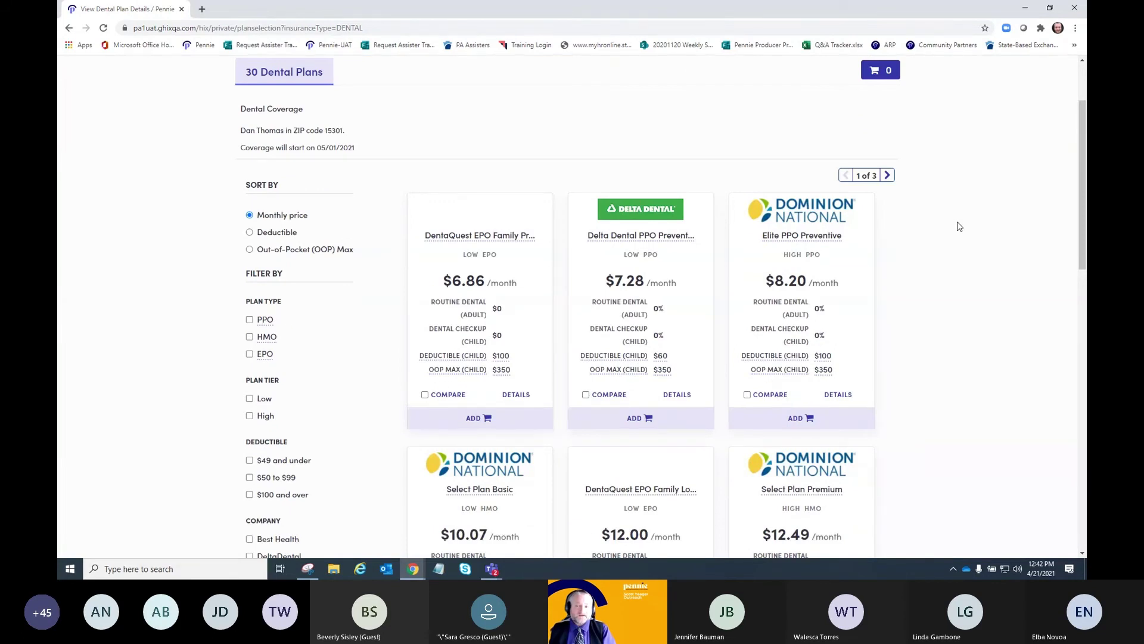
scroll(960, 226, "up", 2)
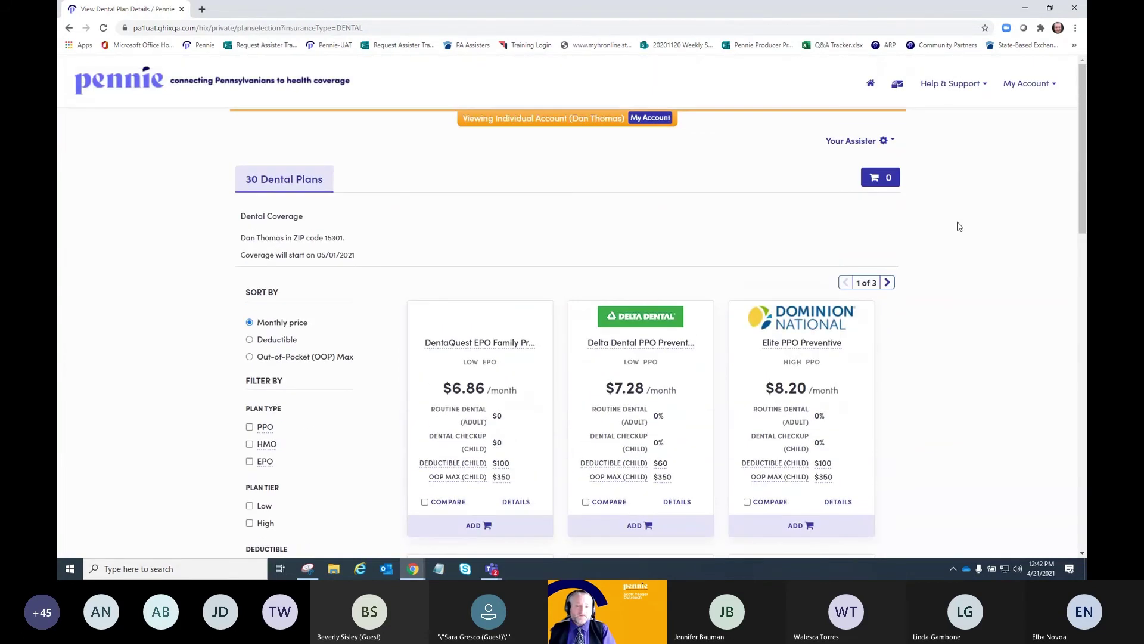
scroll(959, 226, "down", 1)
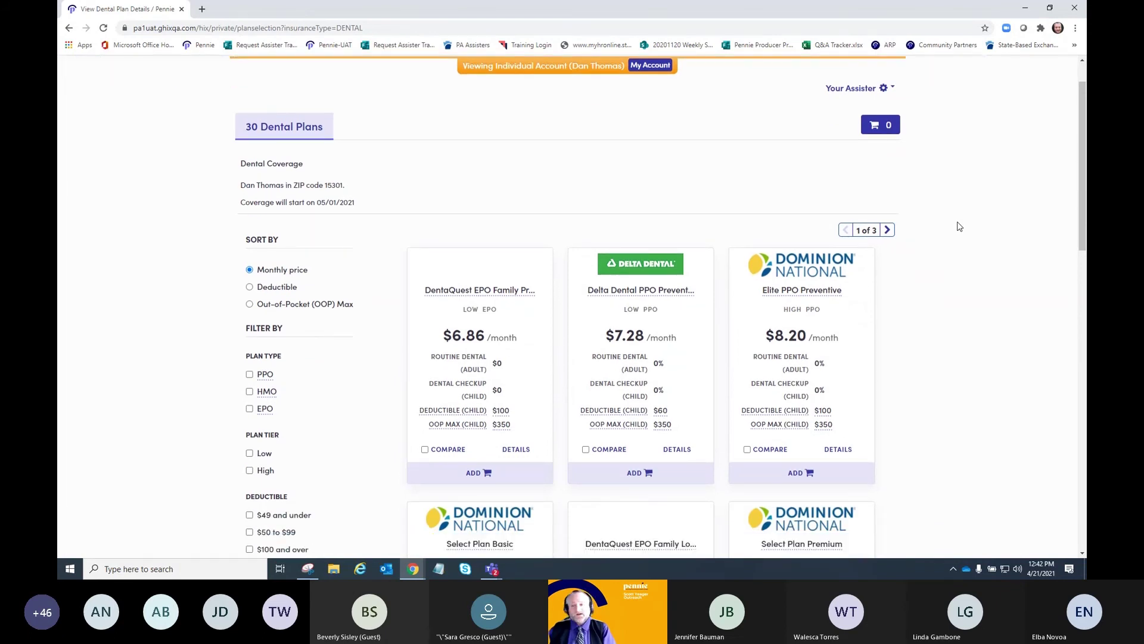
scroll(960, 227, "down", 3)
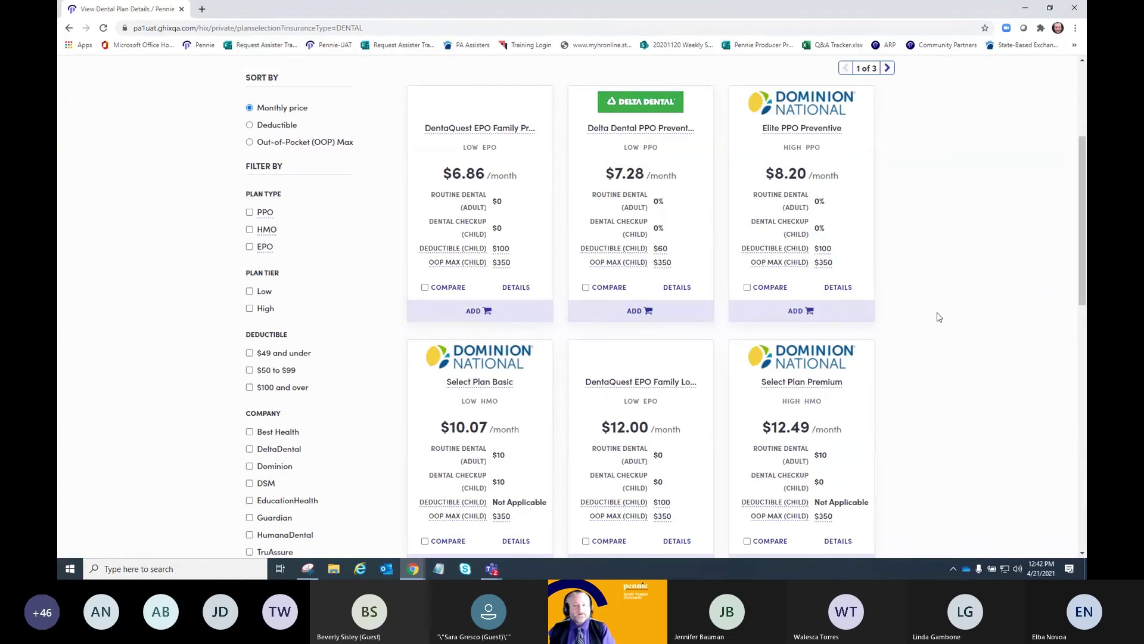
scroll(939, 317, "up", 1)
scroll(940, 317, "up", 1)
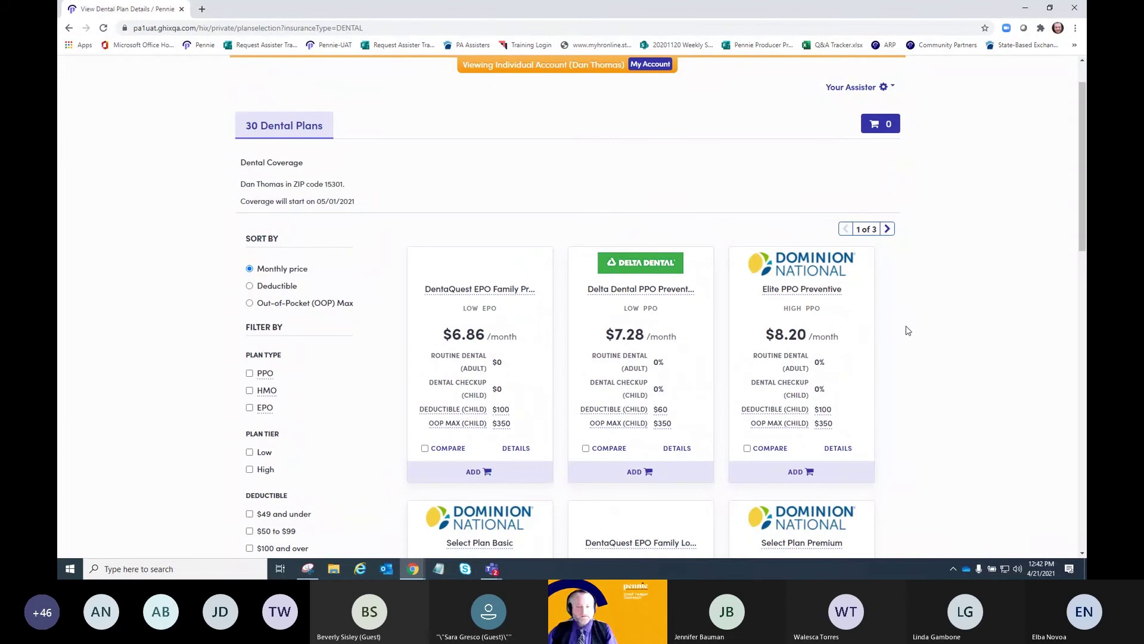
scroll(906, 329, "down", 1)
scroll(907, 330, "down", 2)
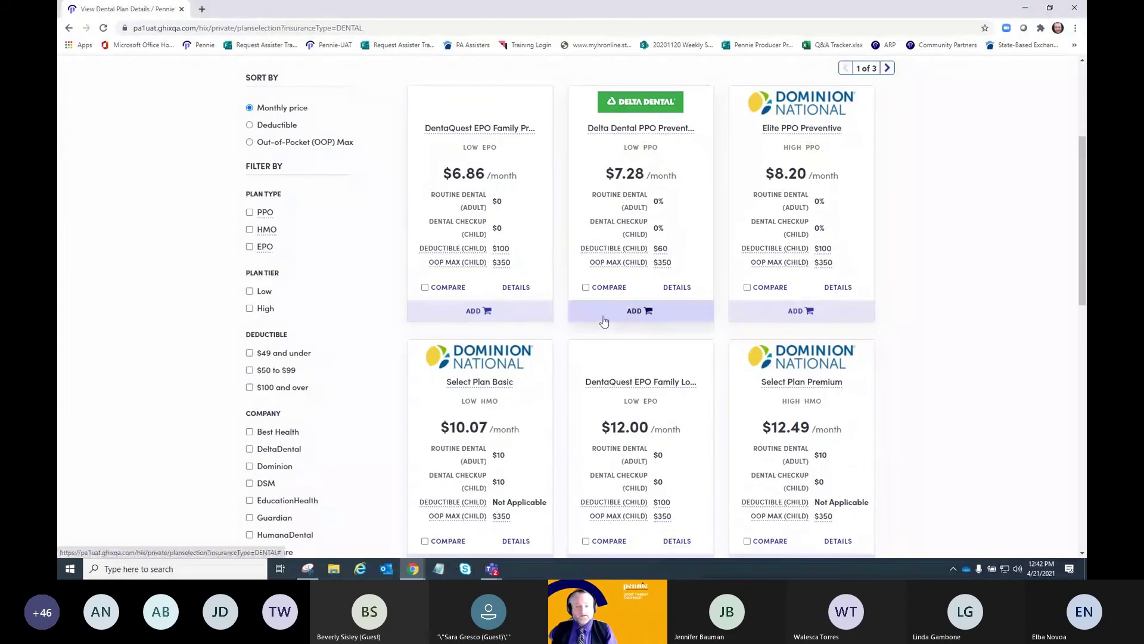
mouse_move(250, 222)
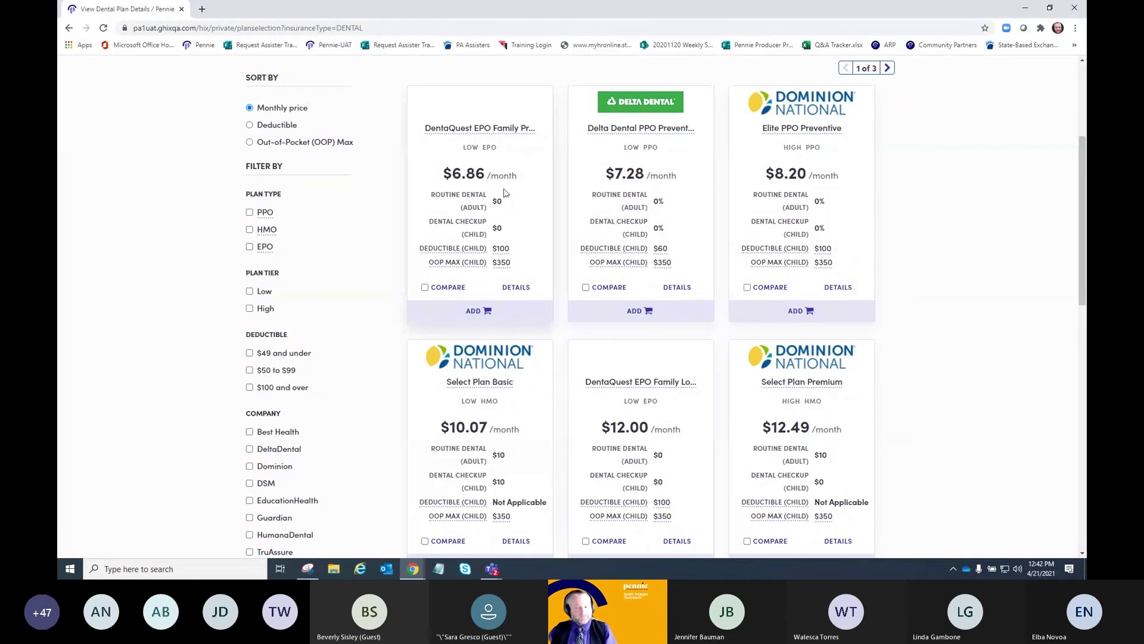
scroll(549, 249, "down", 2)
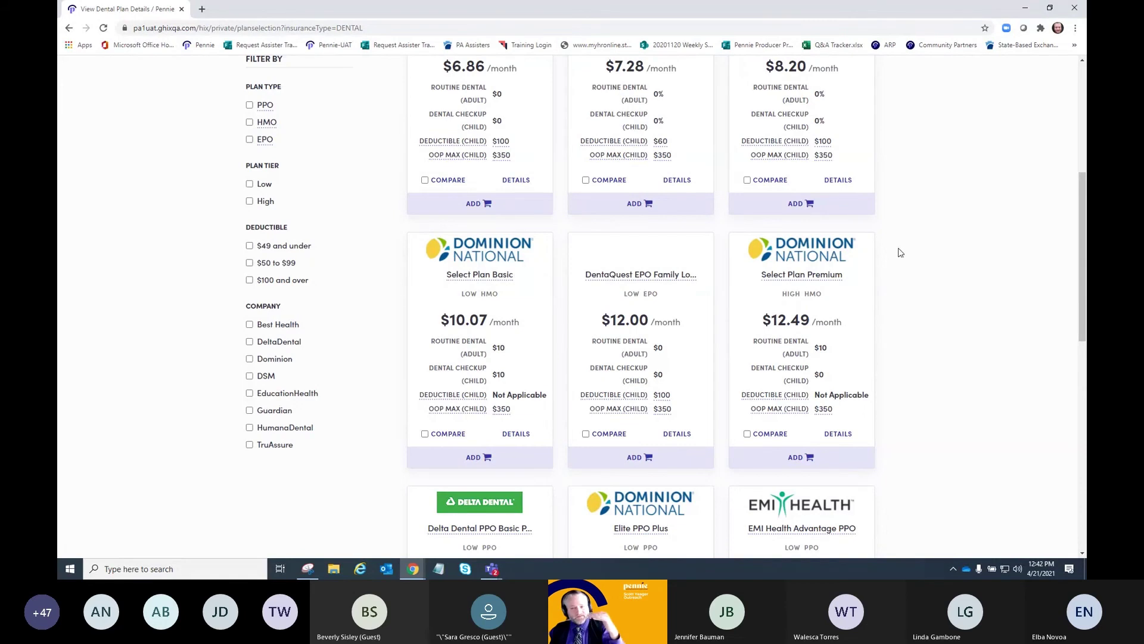
scroll(358, 298, "down", 1)
scroll(357, 298, "up", 4)
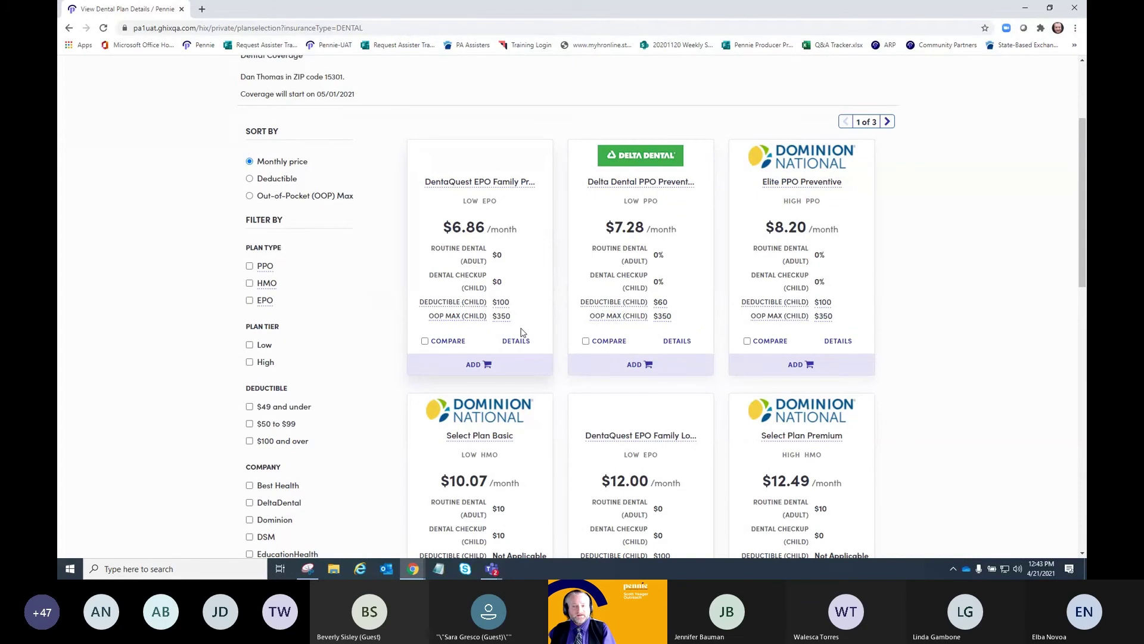
scroll(521, 332, "down", 1)
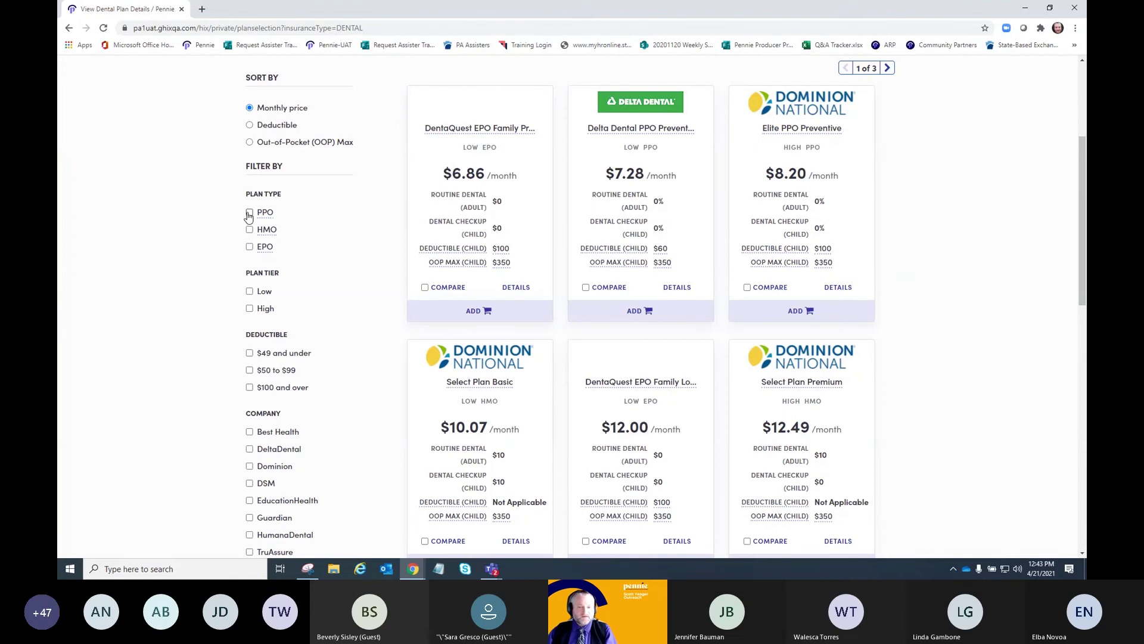
- Filter to PPO plans and queue Delta Dental $13.10, Elite PPO Basic and Humana $18.35 for comparison
left_click(249, 213)
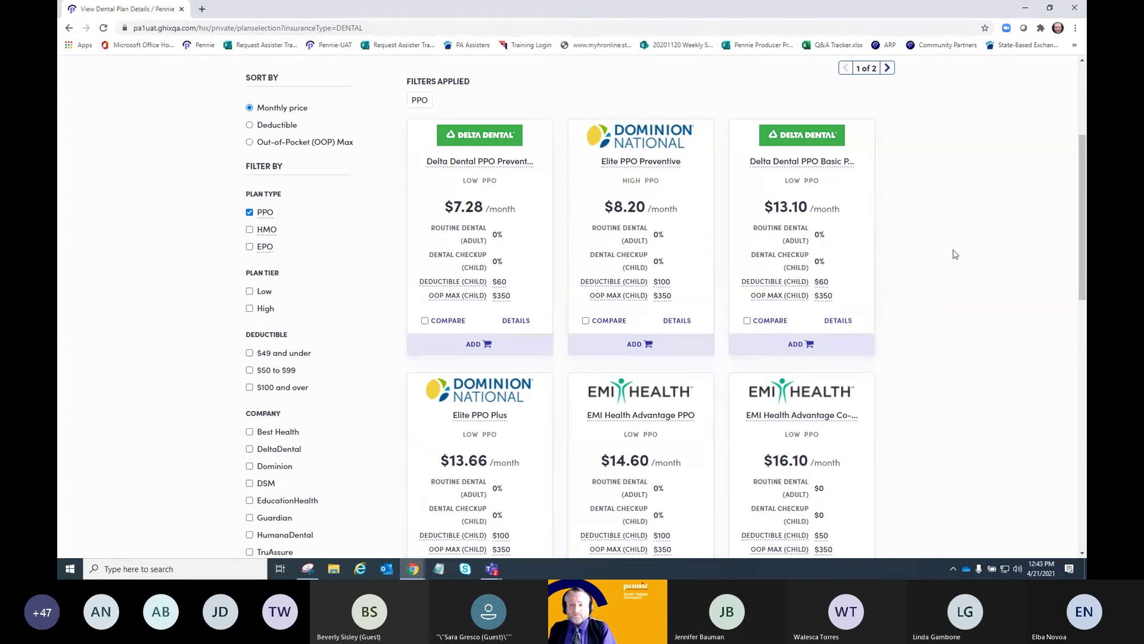
left_click(746, 322)
scroll(777, 329, "down", 5)
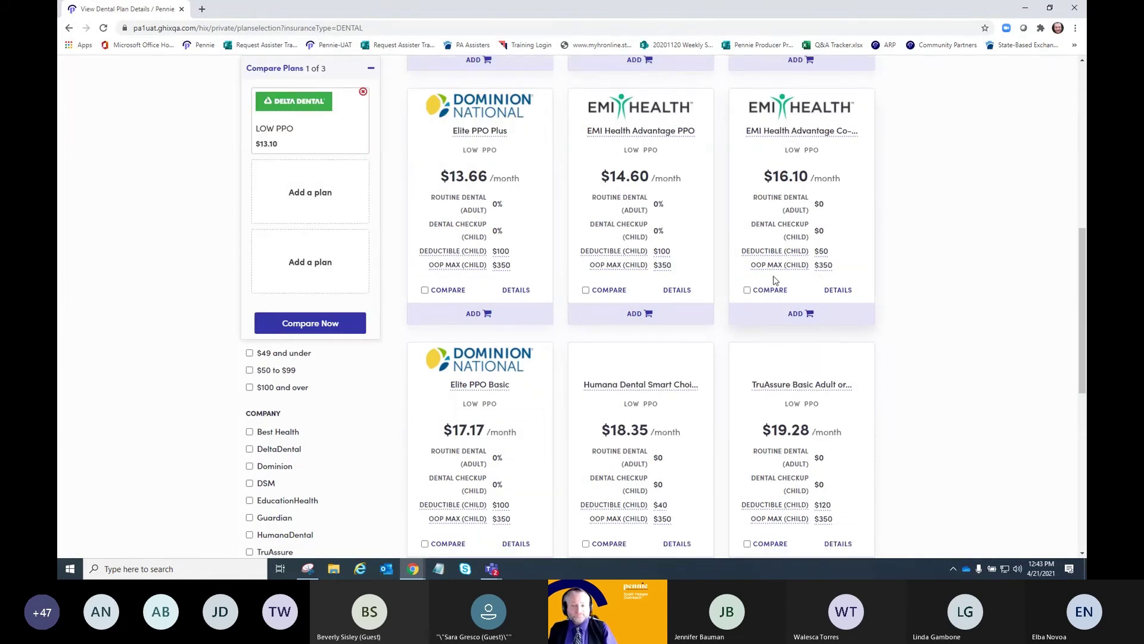
scroll(773, 280, "down", 1)
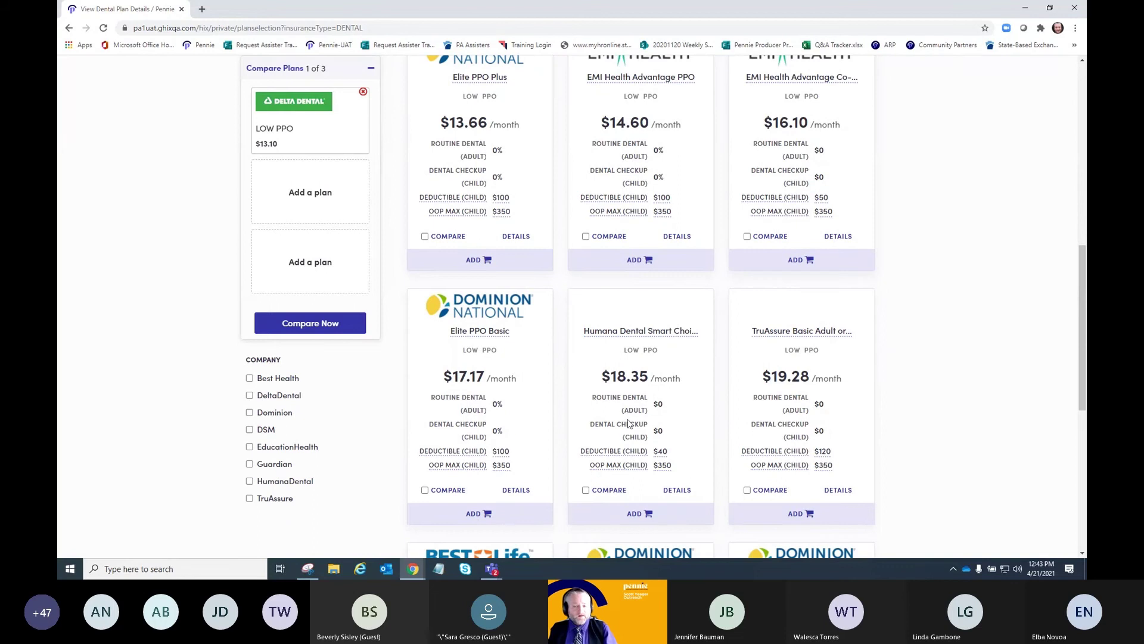
left_click(425, 490)
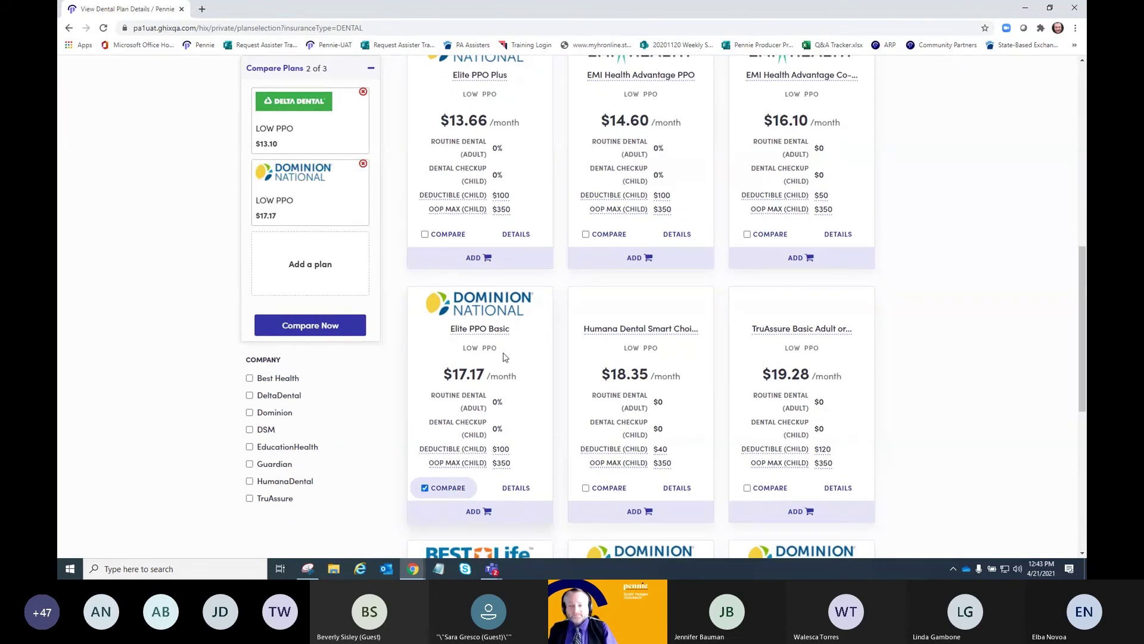
scroll(503, 357, "down", 1)
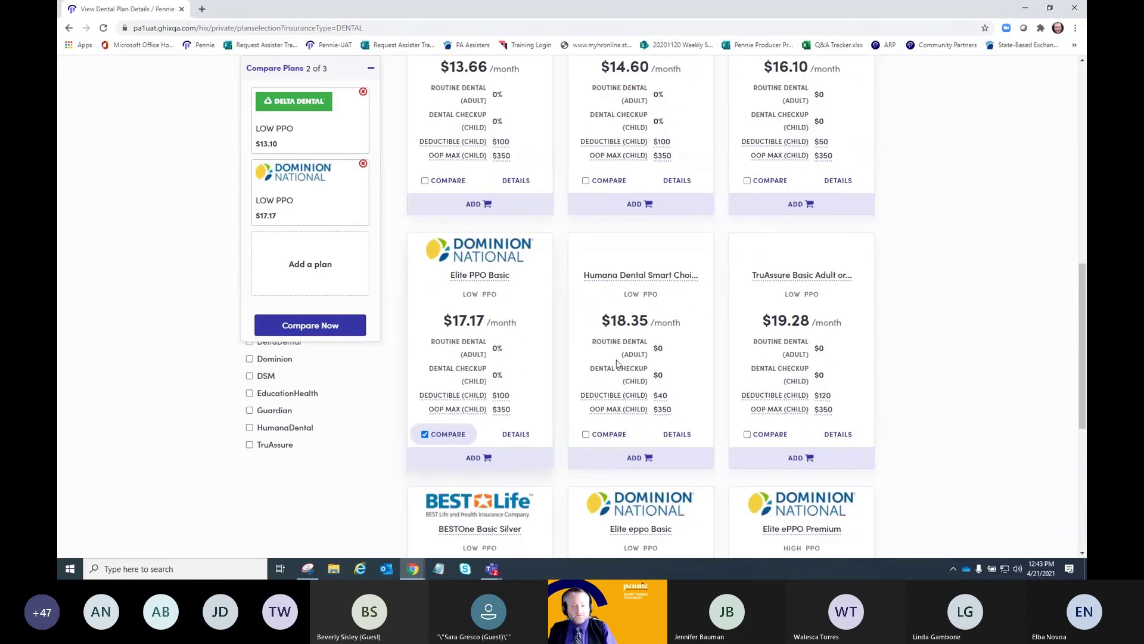
left_click(585, 436)
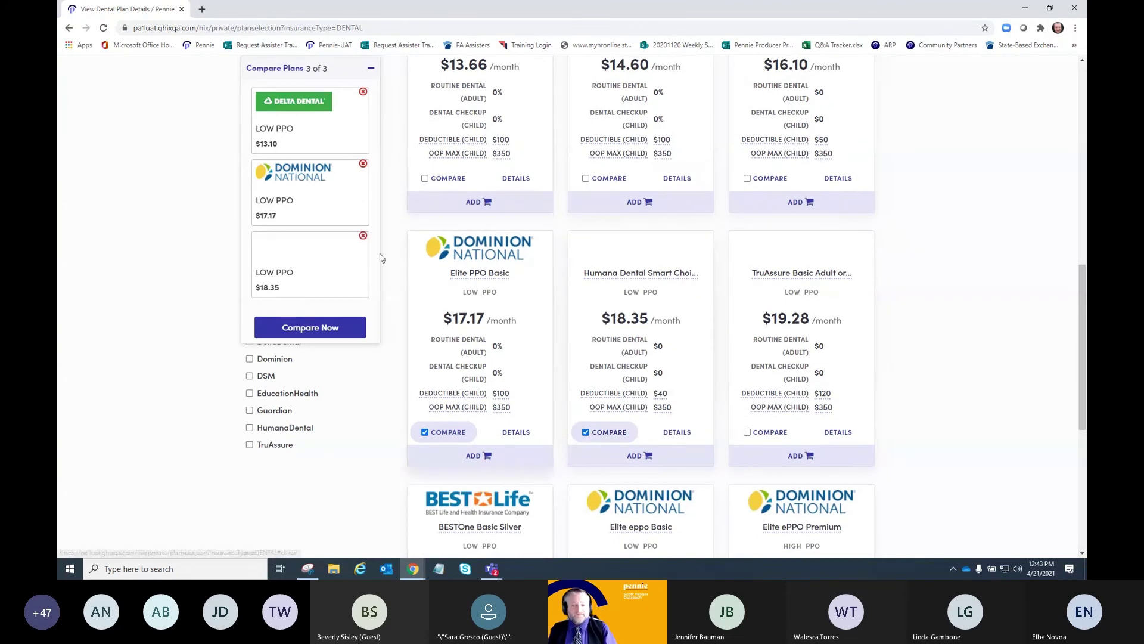
- Compare the three plans, reviewing Summary and deductibles of $60, $100 and $40
left_click(309, 328)
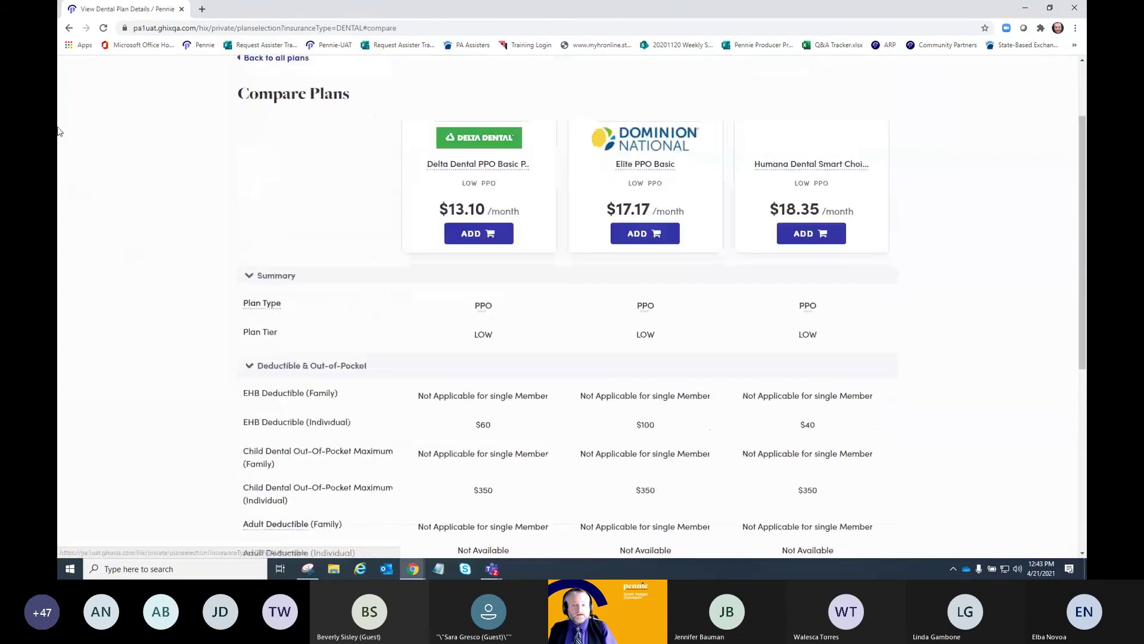
scroll(194, 292, "up", 2)
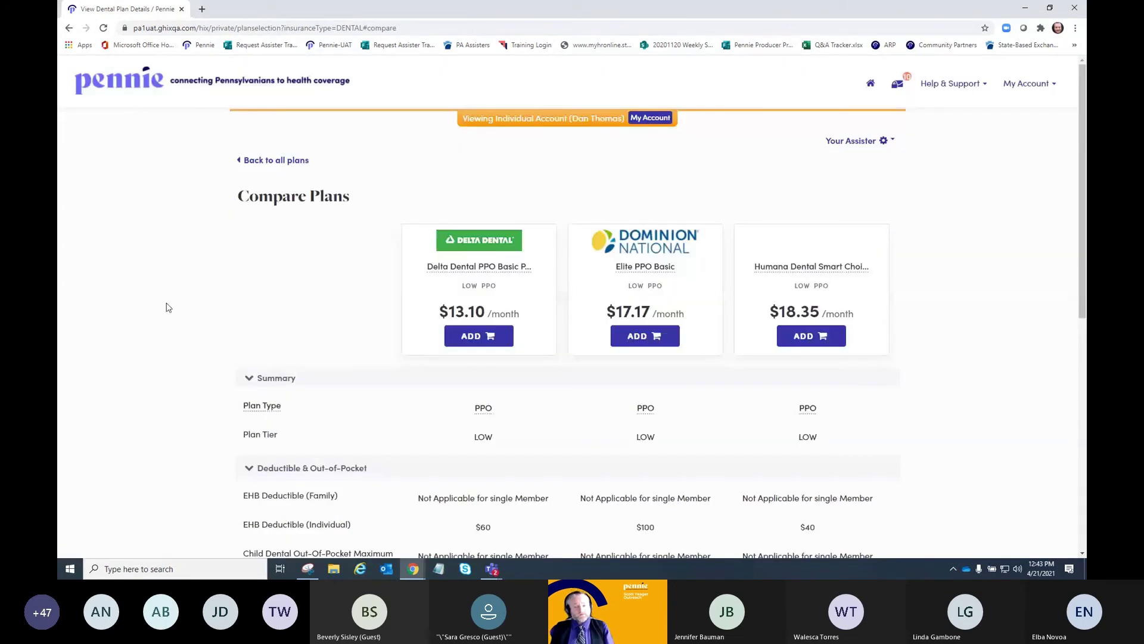
scroll(167, 307, "down", 1)
scroll(168, 307, "down", 1)
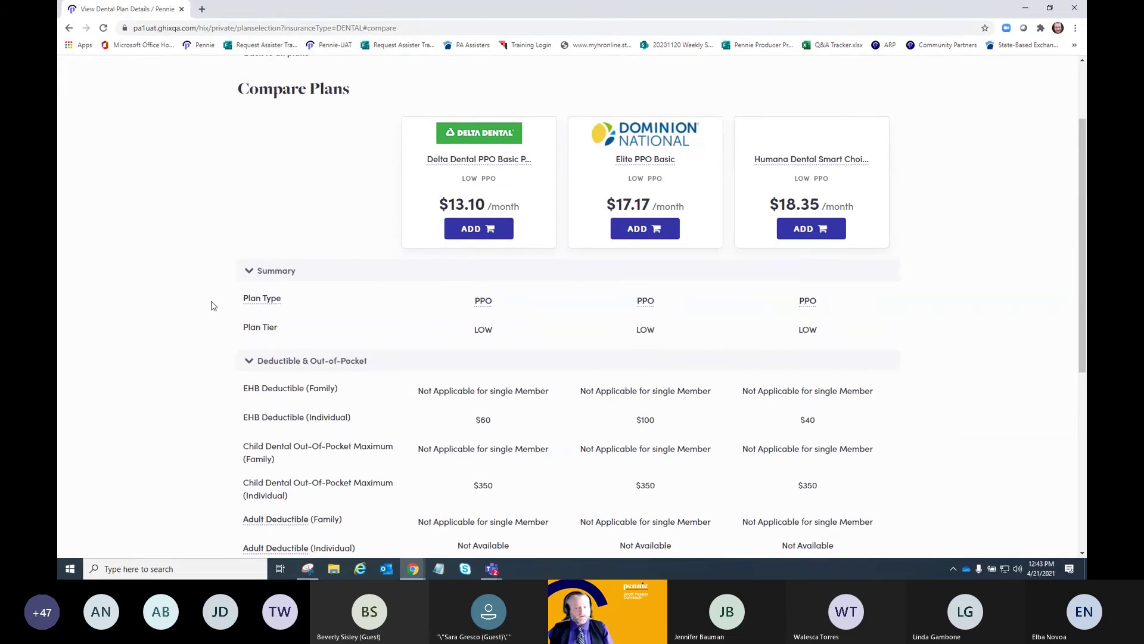
scroll(112, 291, "down", 2)
scroll(112, 291, "up", 1)
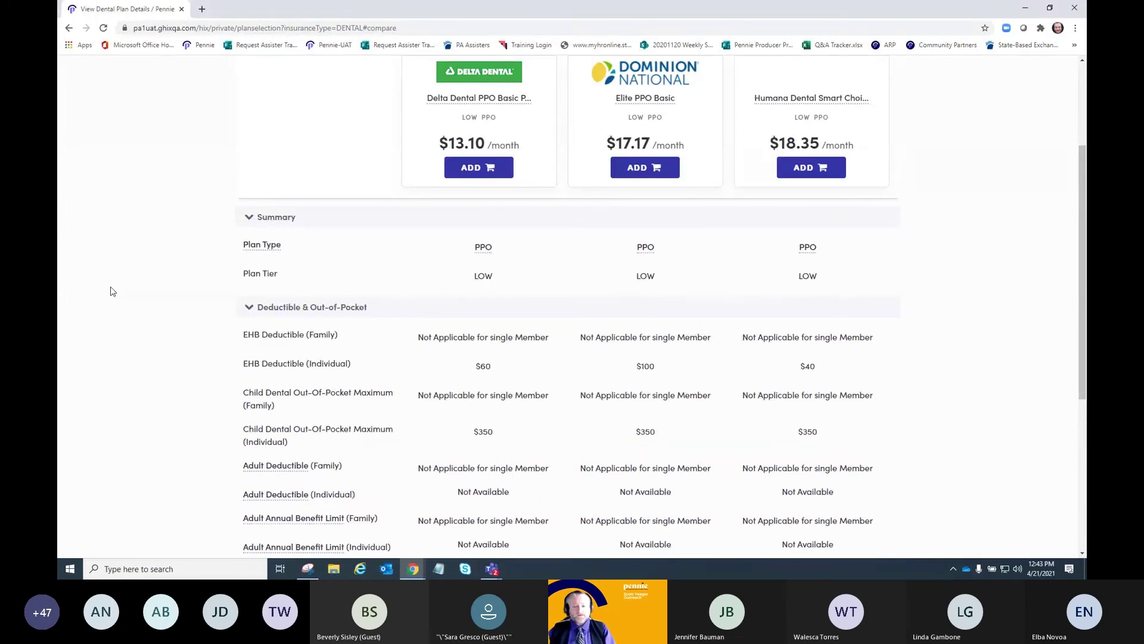
scroll(111, 291, "down", 1)
scroll(111, 291, "up", 1)
scroll(112, 291, "down", 2)
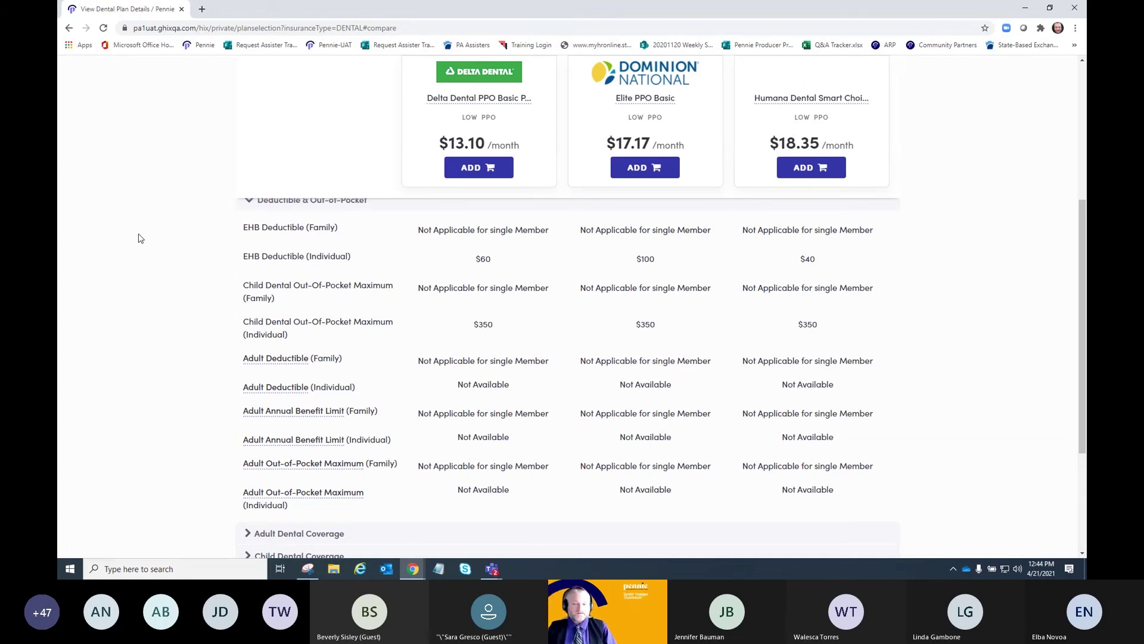
scroll(141, 238, "down", 1)
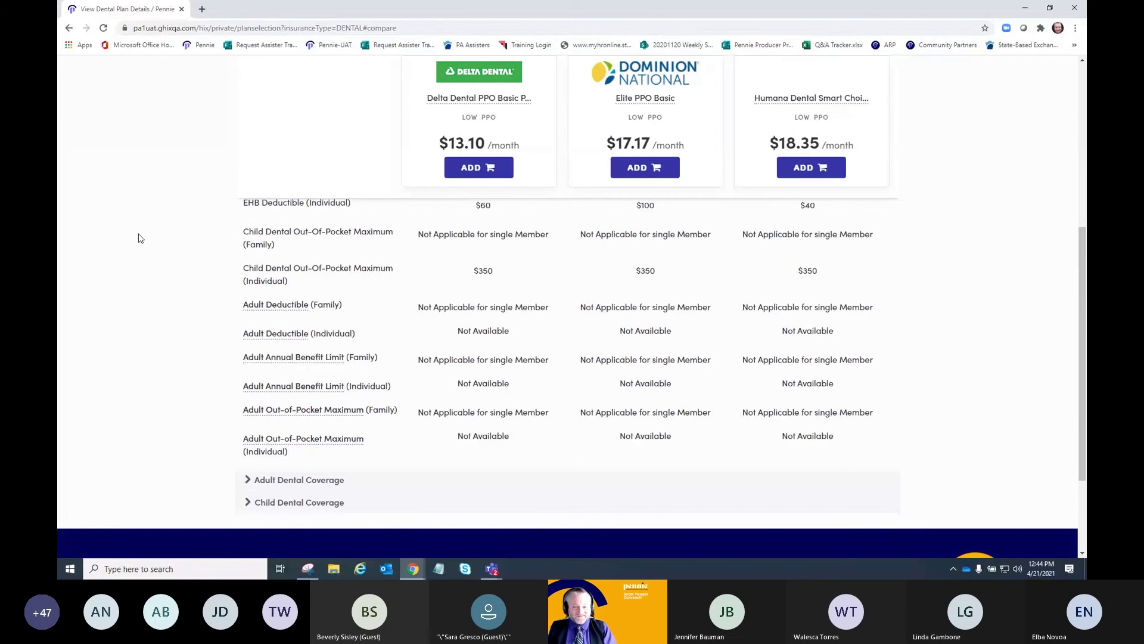
- Expand and review the Child Dental Coverage details in the comparison
left_click(248, 502)
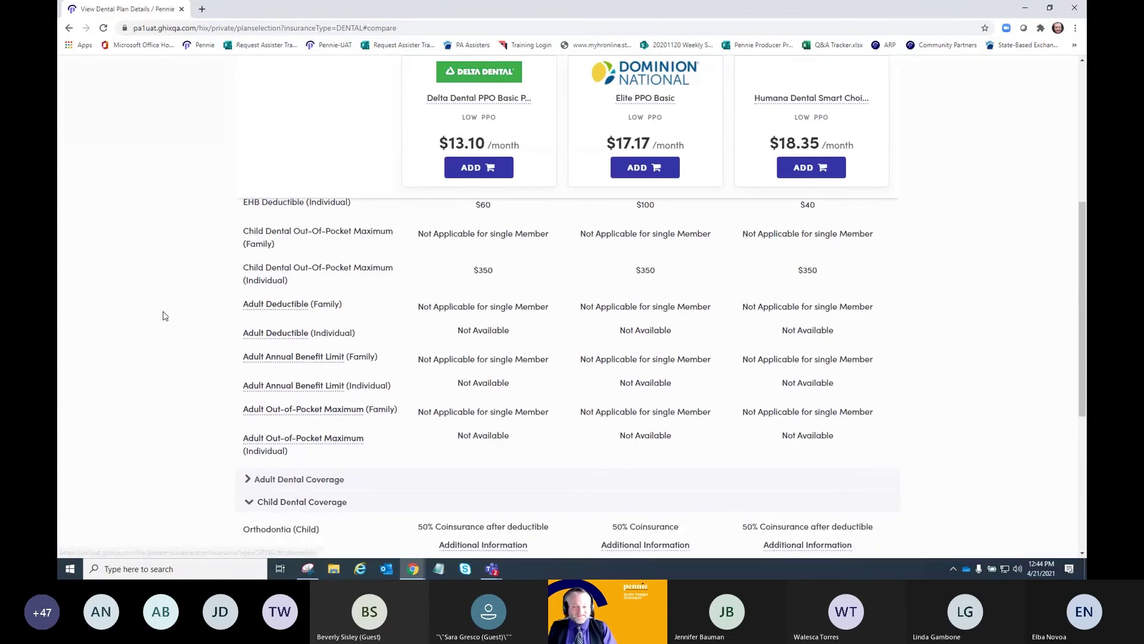
scroll(164, 316, "down", 3)
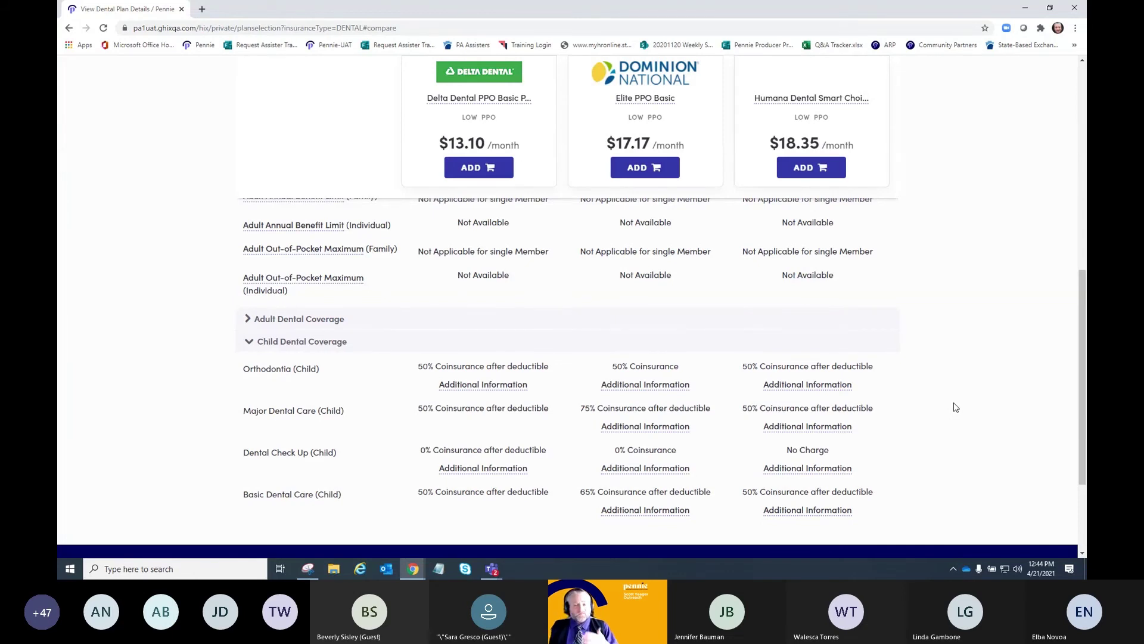
scroll(966, 405, "up", 8)
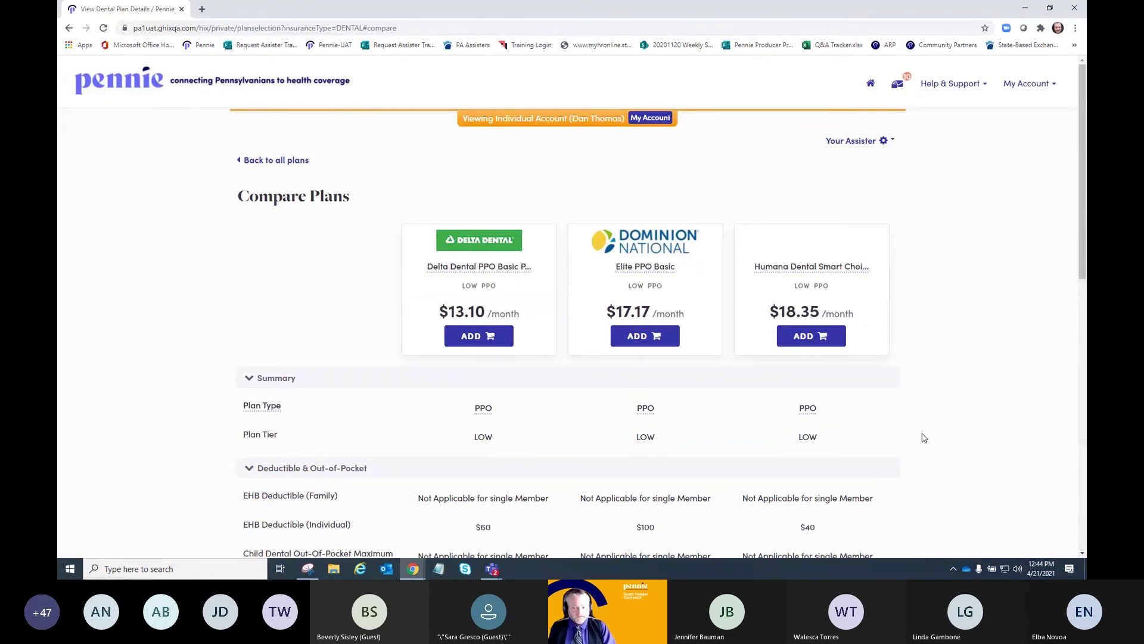
- Add the Delta Dental PPO Basic Plan for Families to the cart and continue to it
left_click(472, 337)
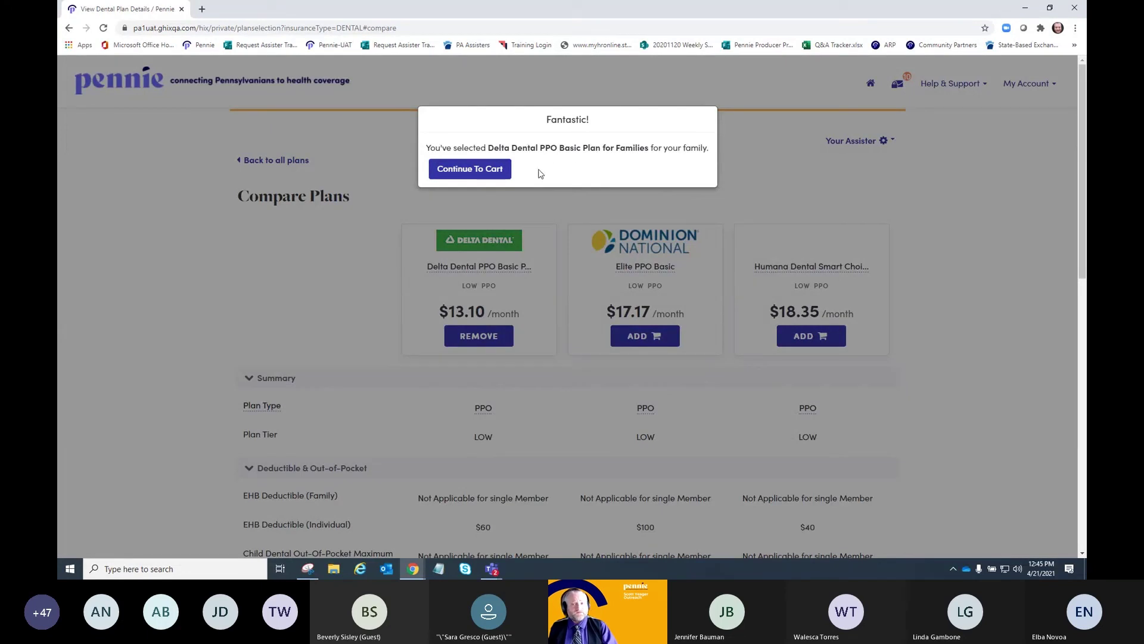
left_click(483, 169)
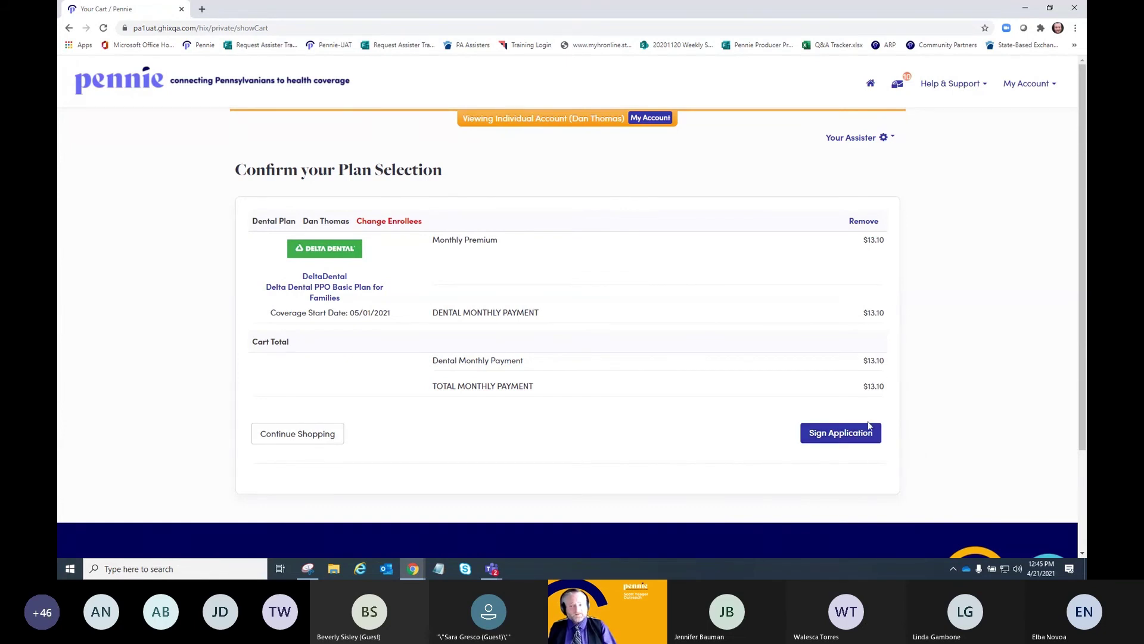
- Begin signing the enrollment application for the Delta Dental plan
left_click(854, 441)
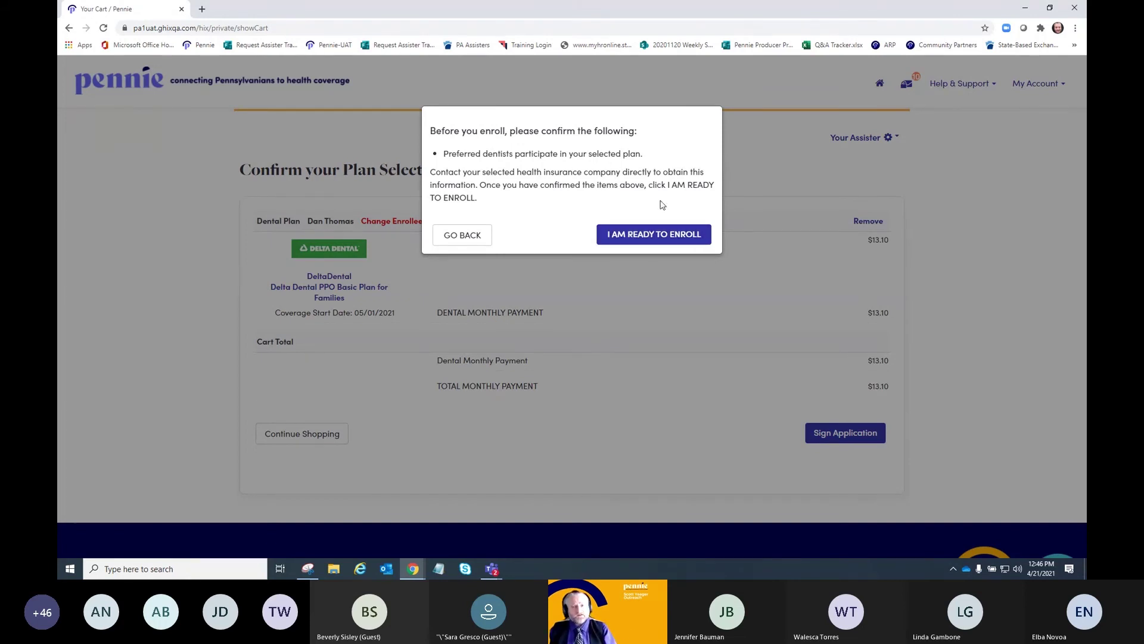
- Confirm readiness to enroll and accept the Exchange Agreement and both 2021 tax-filer agreements
left_click(661, 238)
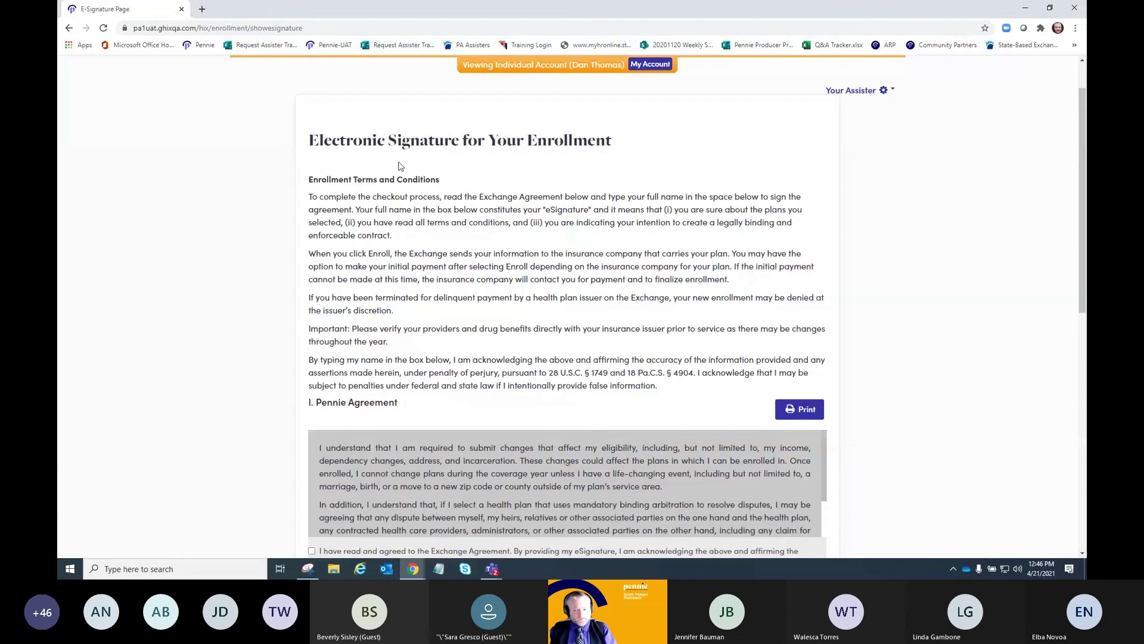
scroll(405, 341, "down", 3)
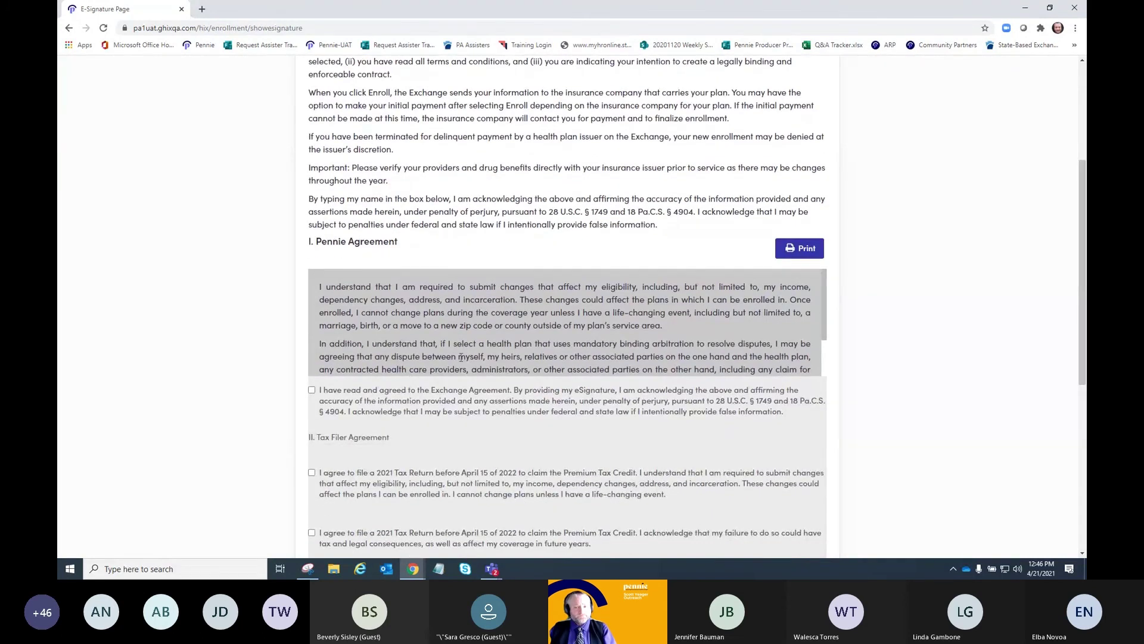
scroll(461, 357, "down", 2)
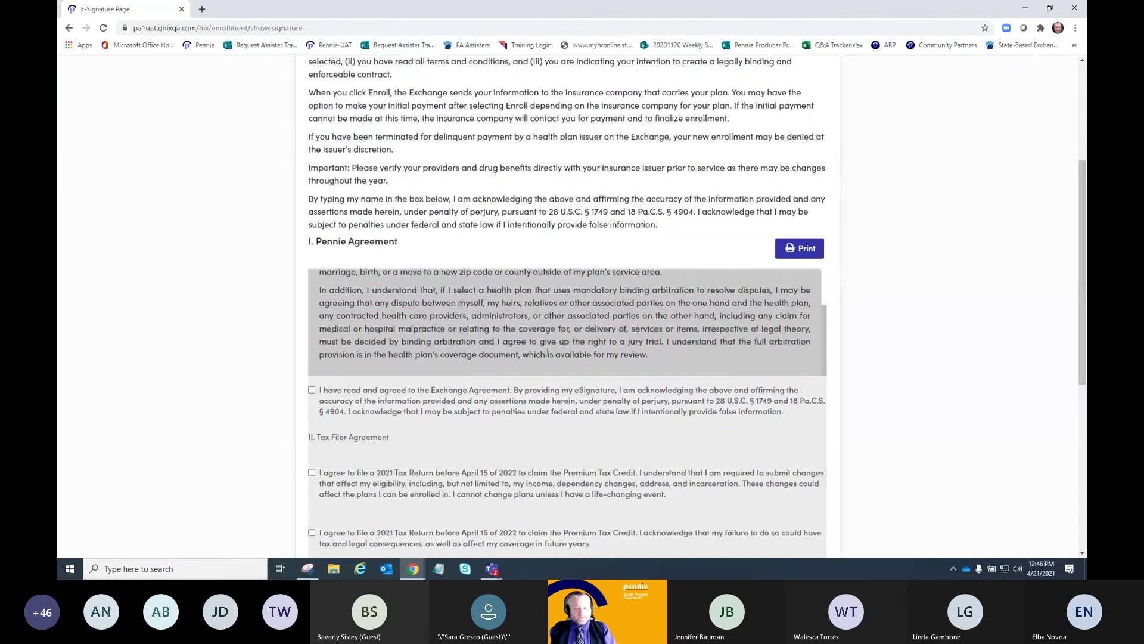
scroll(548, 352, "down", 1)
scroll(557, 322, "down", 1)
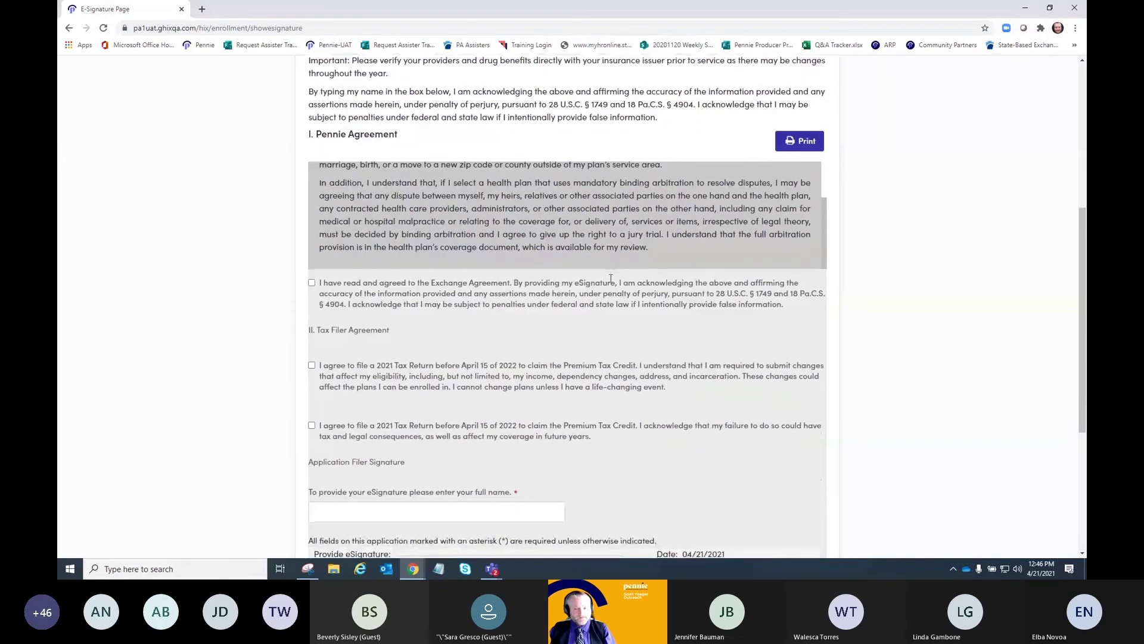
scroll(531, 298, "down", 1)
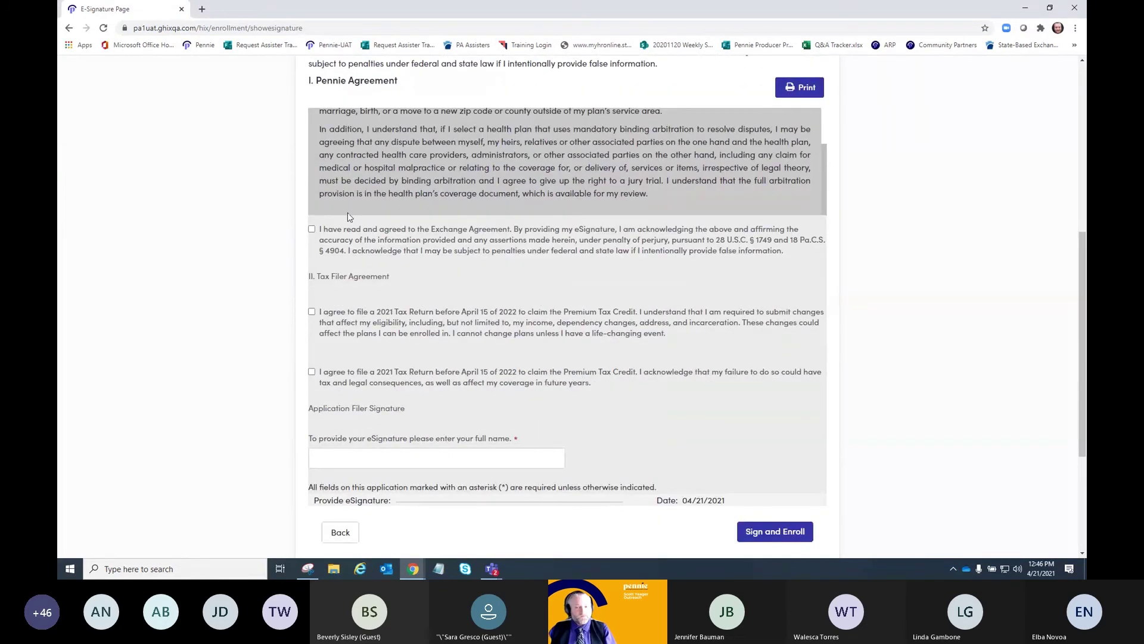
left_click(318, 232)
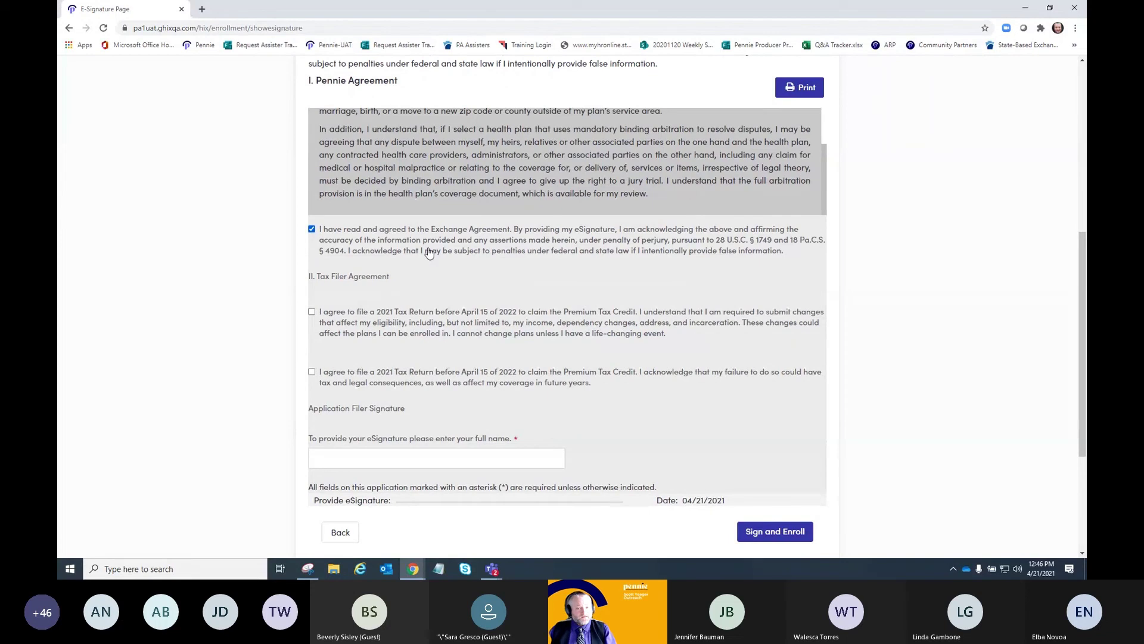
left_click(310, 313)
left_click(312, 373)
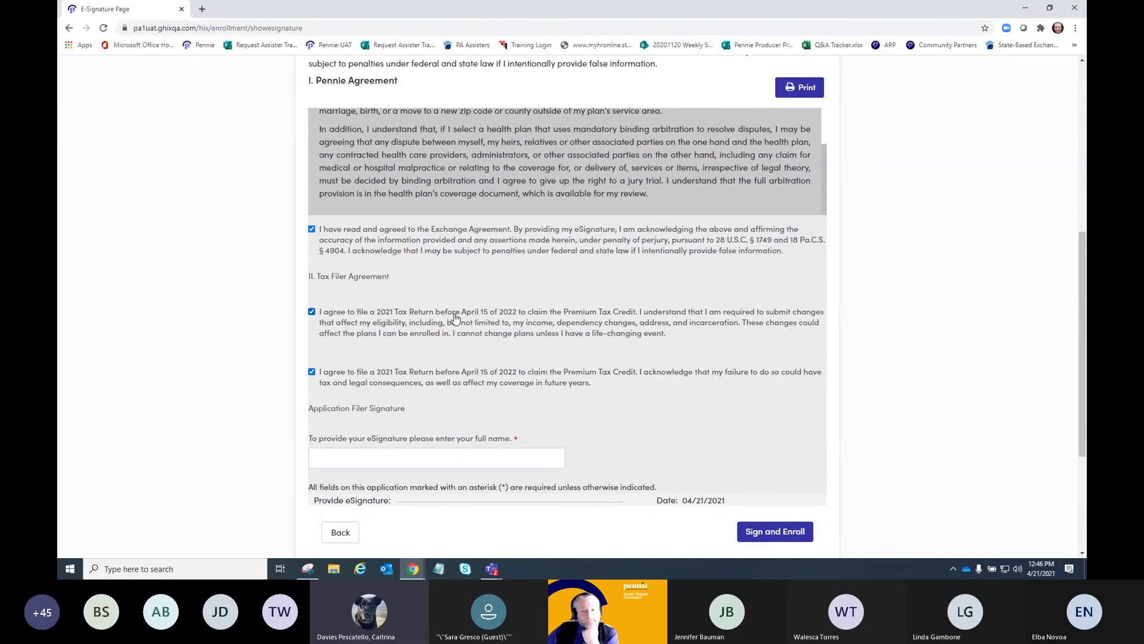
scroll(450, 316, "up", 5)
scroll(449, 316, "up", 1)
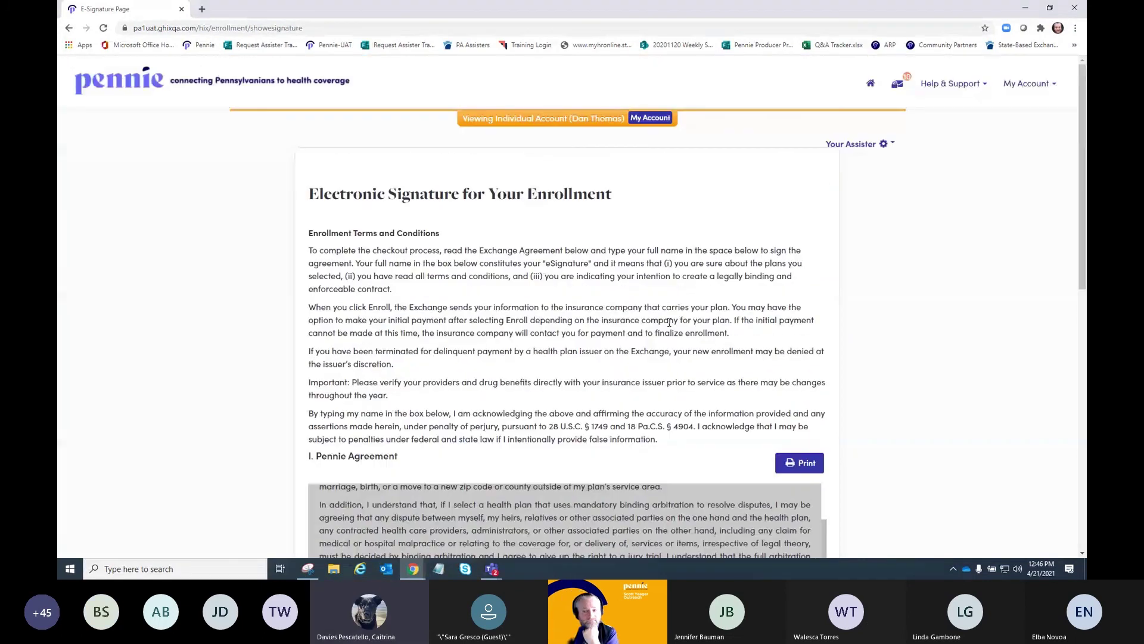
- Go back twice to the ZIP 15301 dental plans list and scroll down the plan cards
left_click(70, 28)
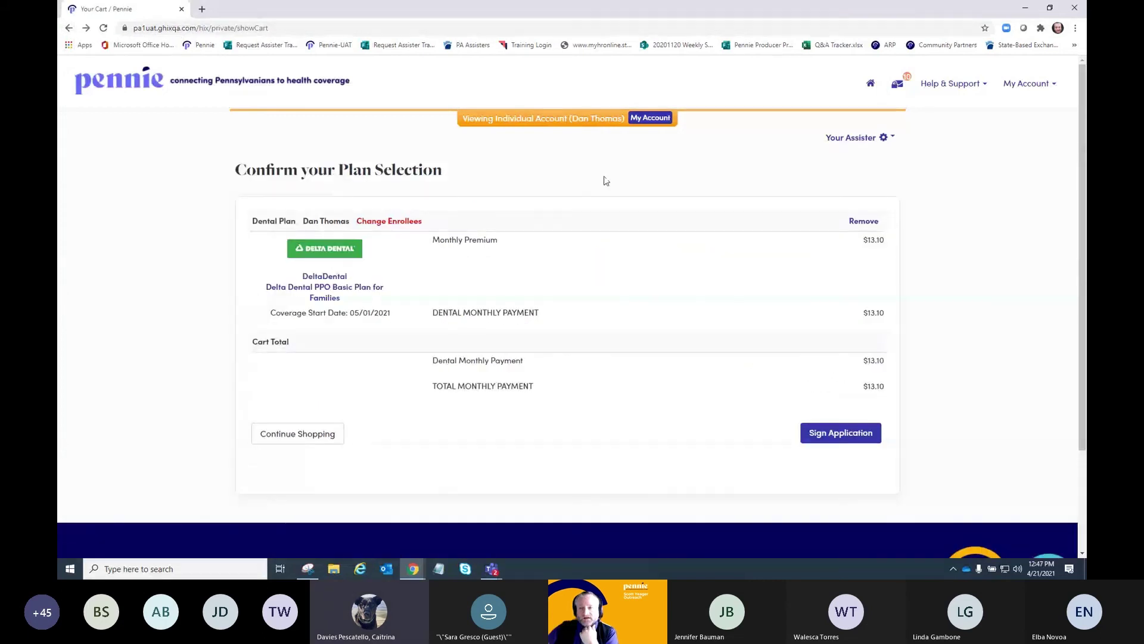
left_click(69, 28)
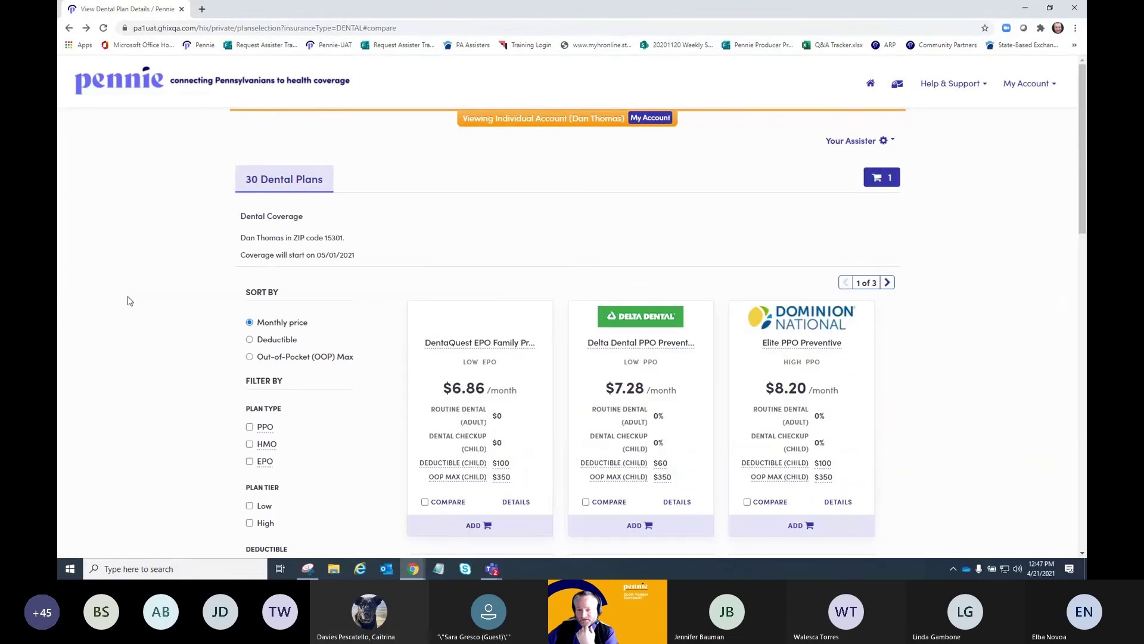
scroll(130, 301, "down", 3)
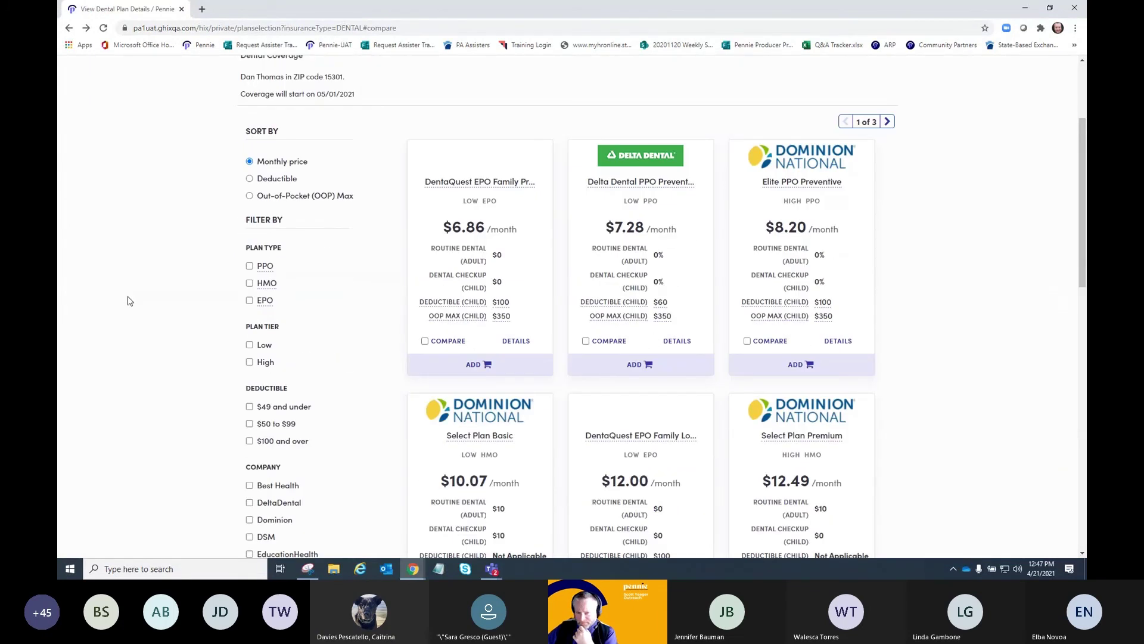
scroll(130, 301, "down", 1)
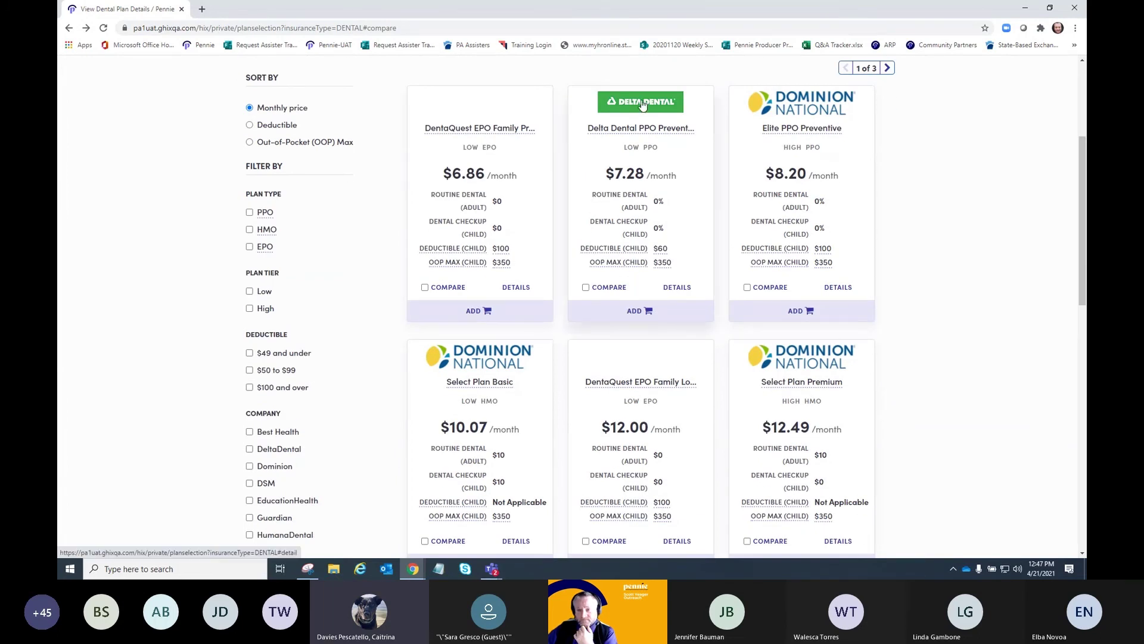
scroll(642, 104, "down", 5)
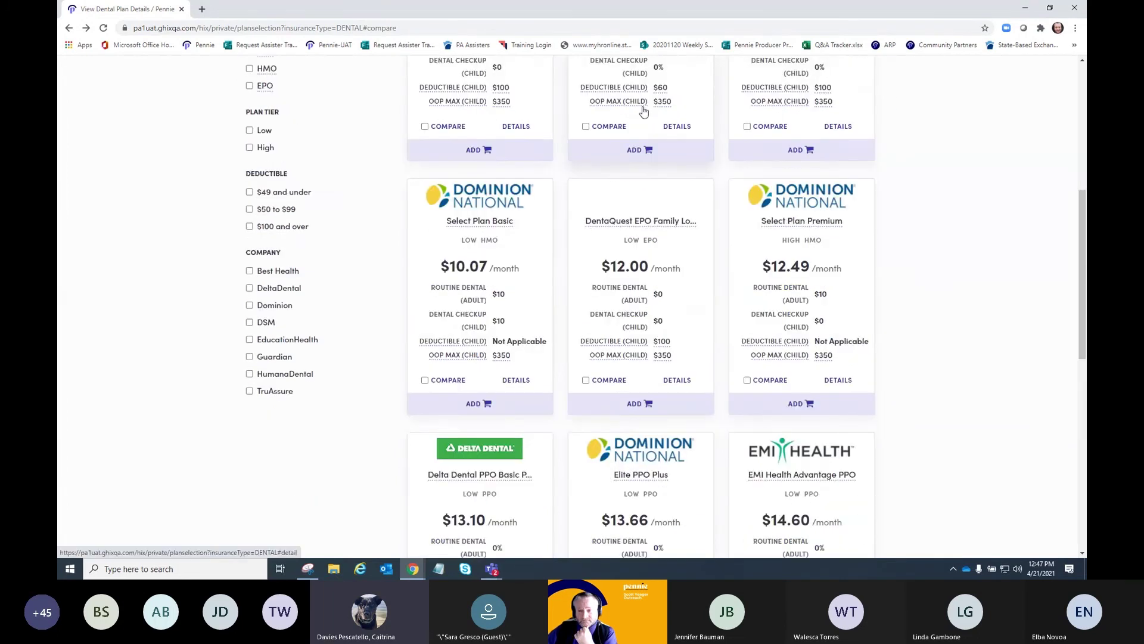
- Open the Delta Dental PPO Basic Plan for Families details and skim the page
left_click(477, 284)
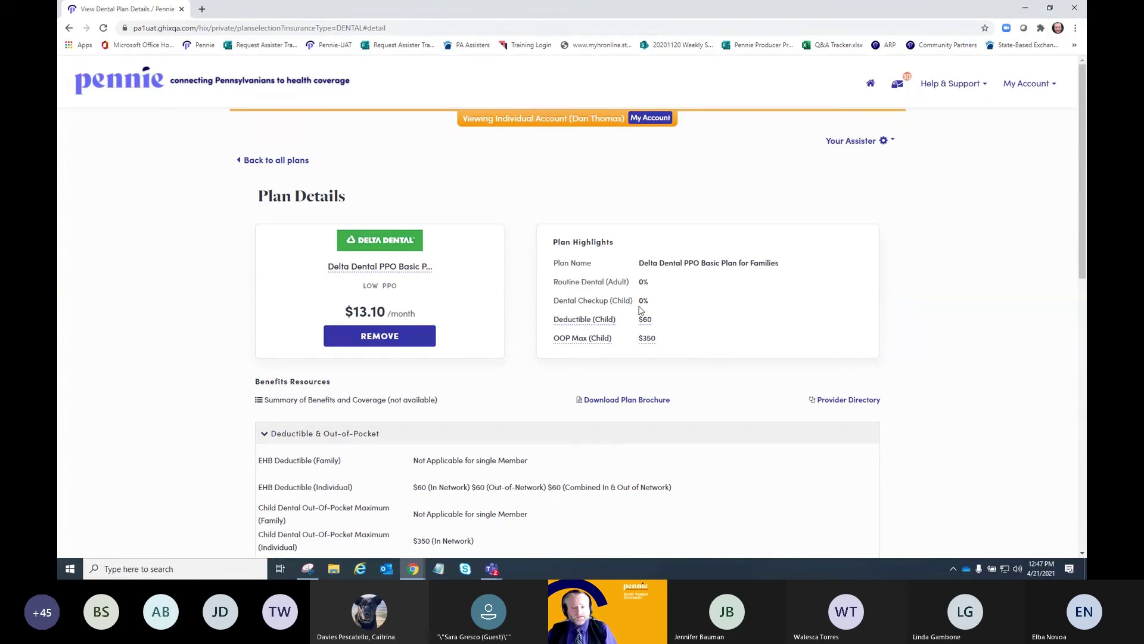
mouse_move(577, 329)
mouse_move(647, 322)
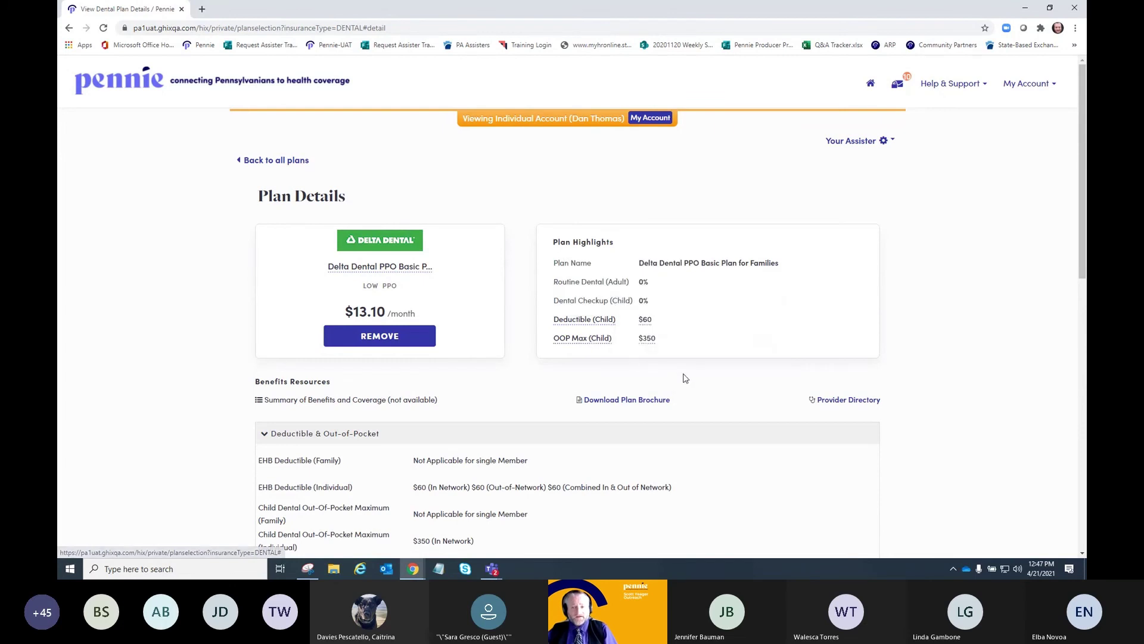
mouse_move(648, 344)
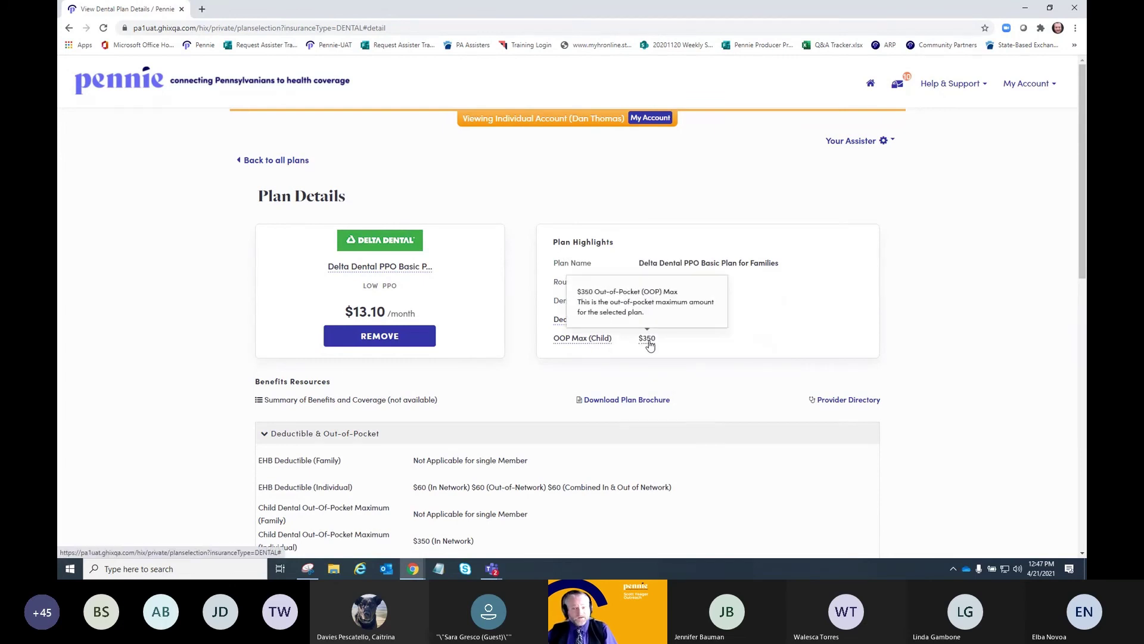
scroll(646, 351, "down", 3)
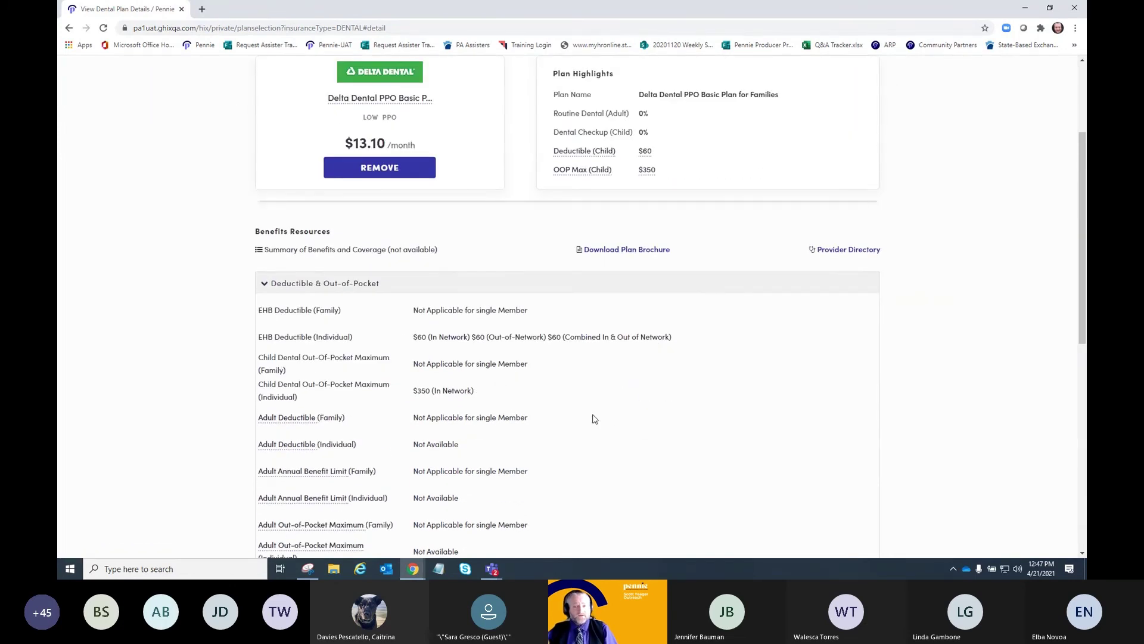
scroll(595, 419, "down", 5)
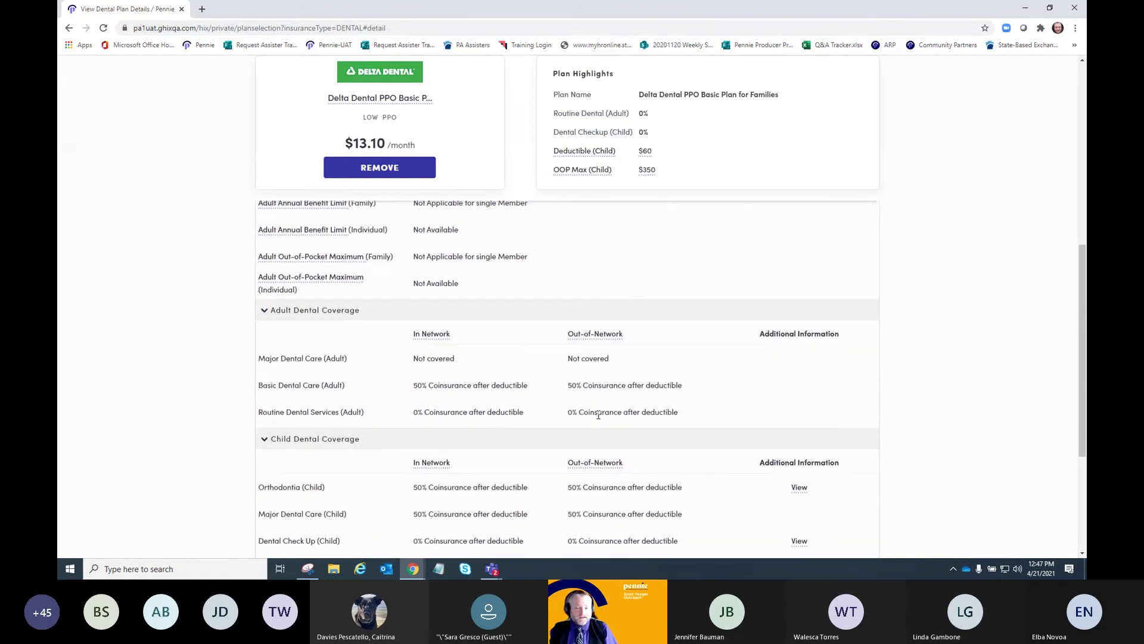
scroll(600, 379, "down", 2)
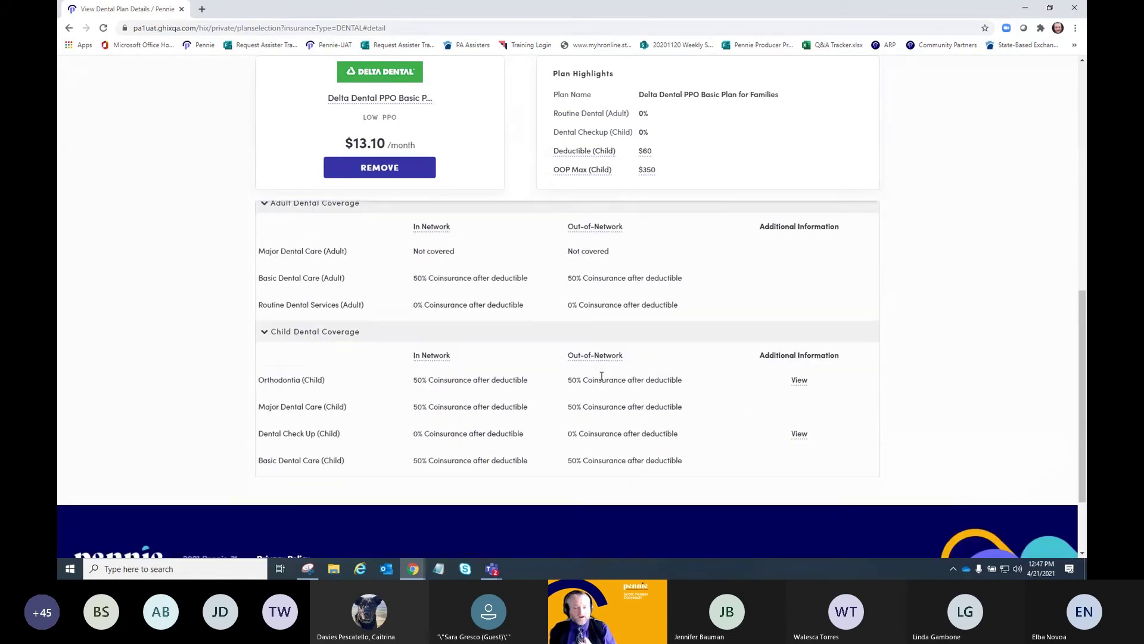
scroll(555, 460, "up", 5)
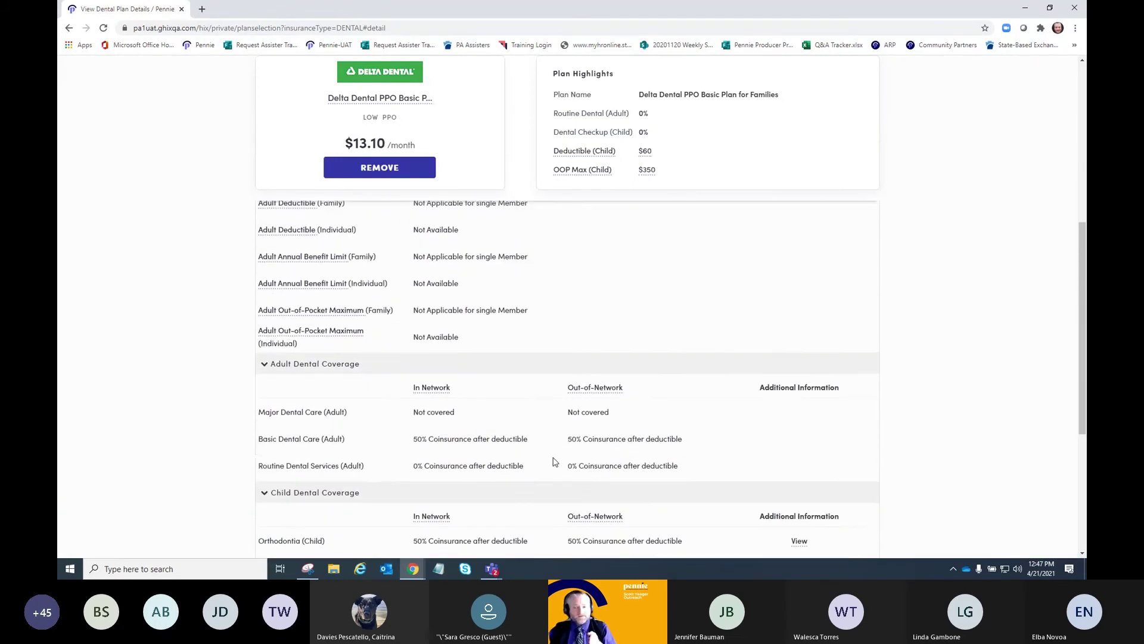
scroll(390, 349, "up", 4)
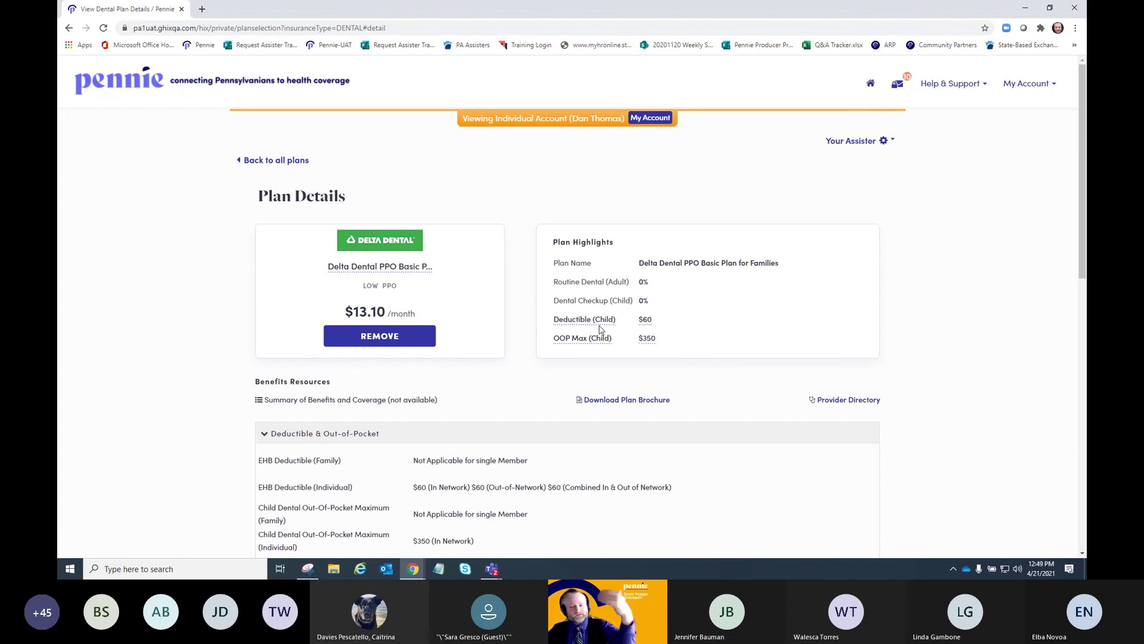
- Scroll through Adult and Child Dental Coverage, including the $60 child deductible, then back up
scroll(575, 401, "down", 3)
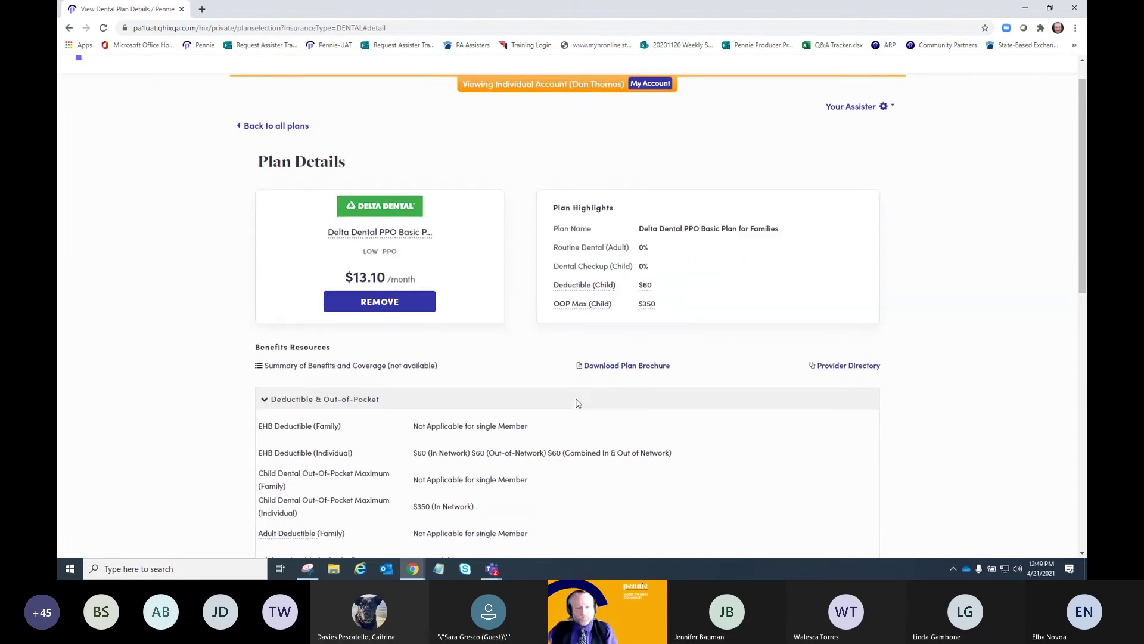
scroll(344, 356, "down", 1)
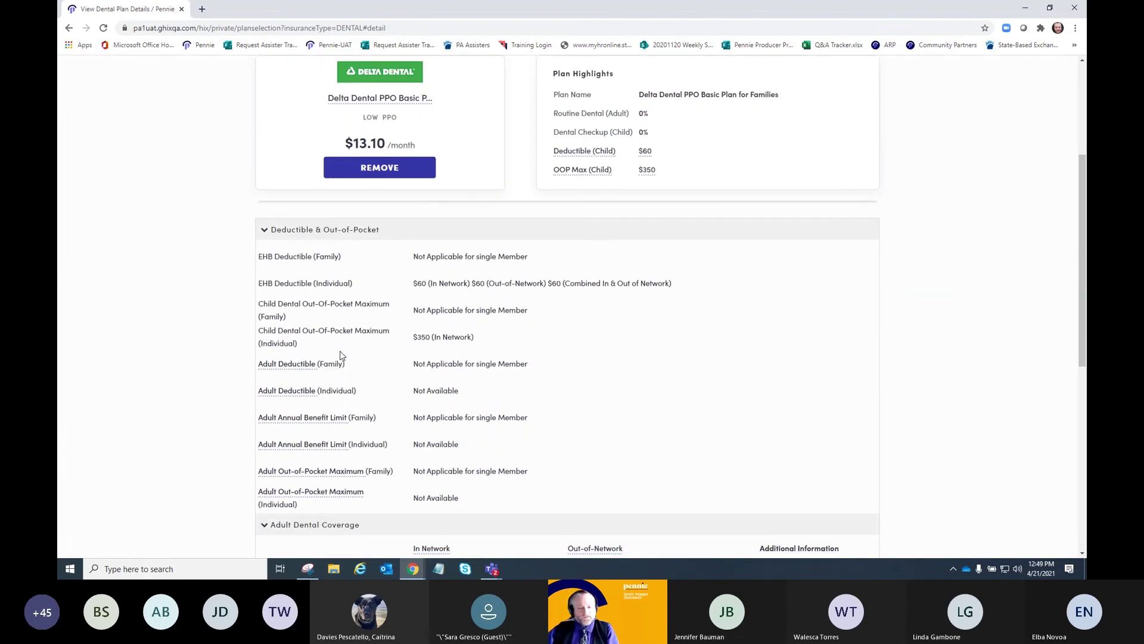
mouse_move(284, 367)
mouse_move(321, 425)
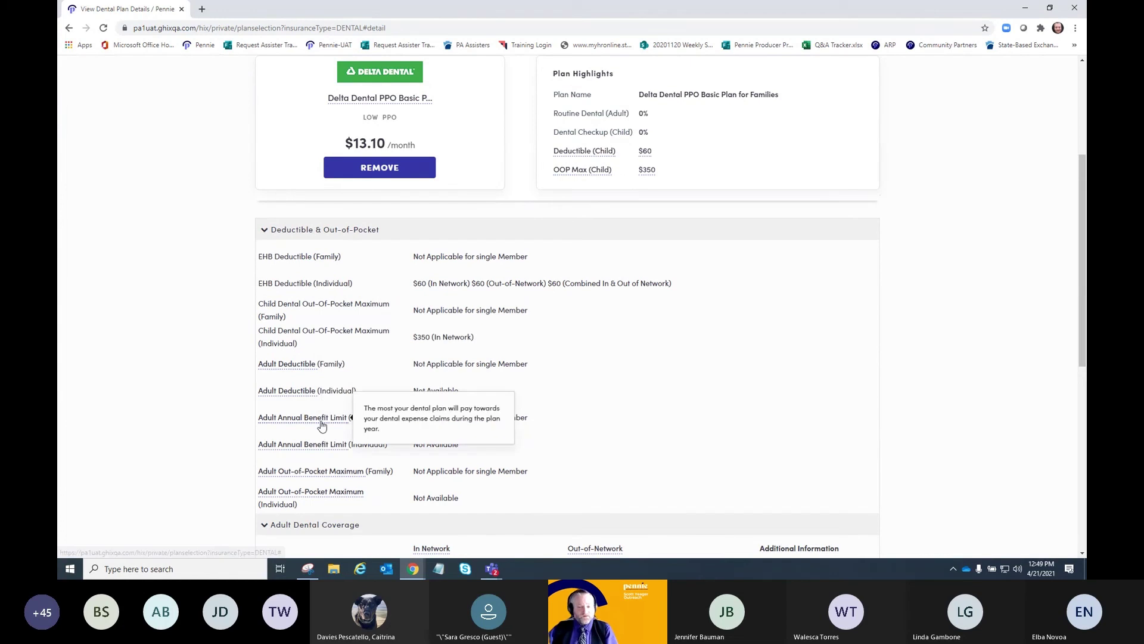
scroll(321, 427, "down", 2)
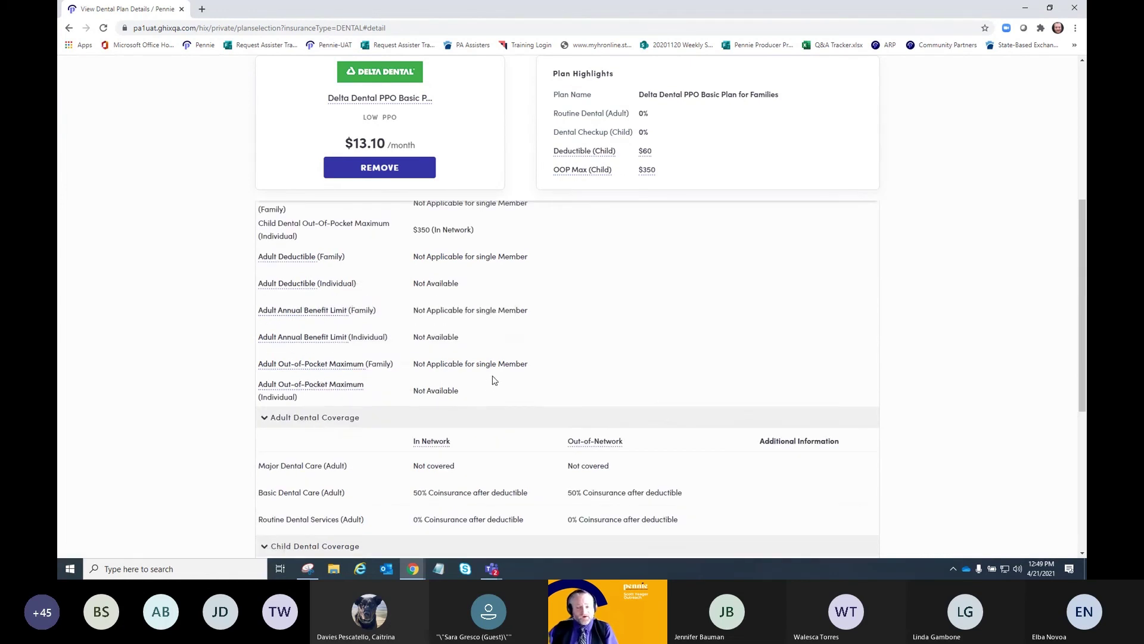
scroll(470, 436, "down", 2)
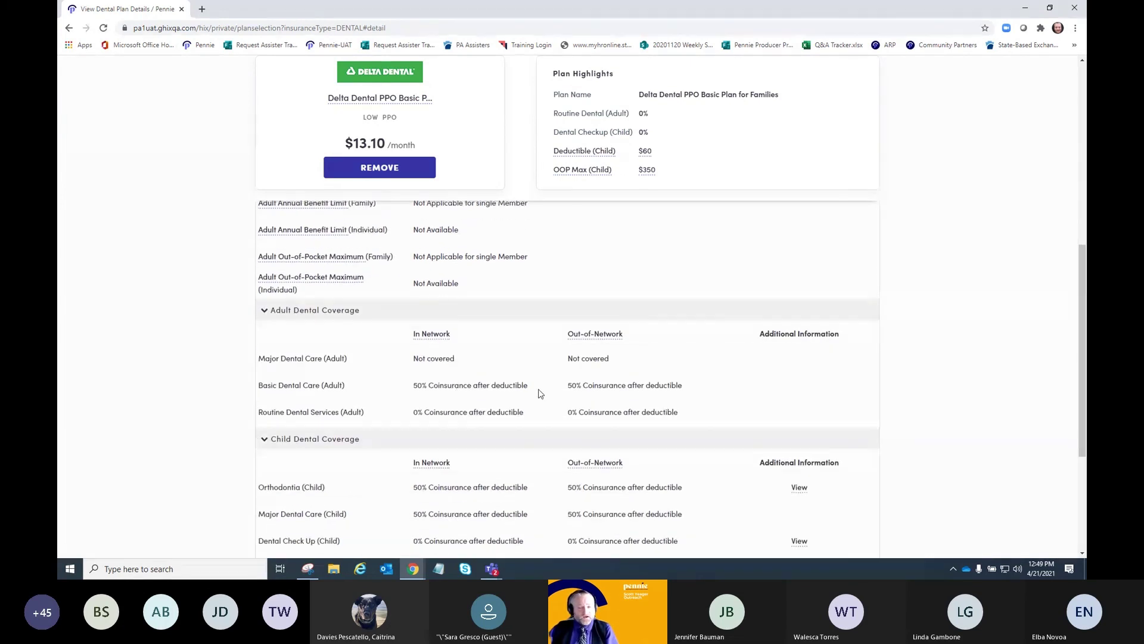
scroll(540, 393, "down", 1)
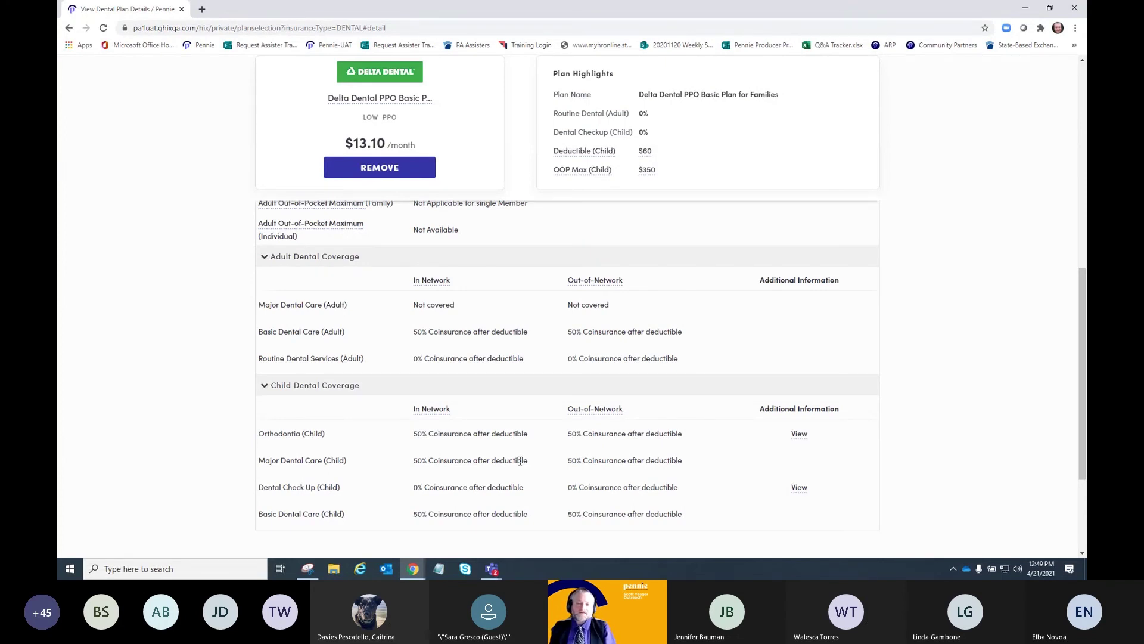
scroll(520, 460, "up", 8)
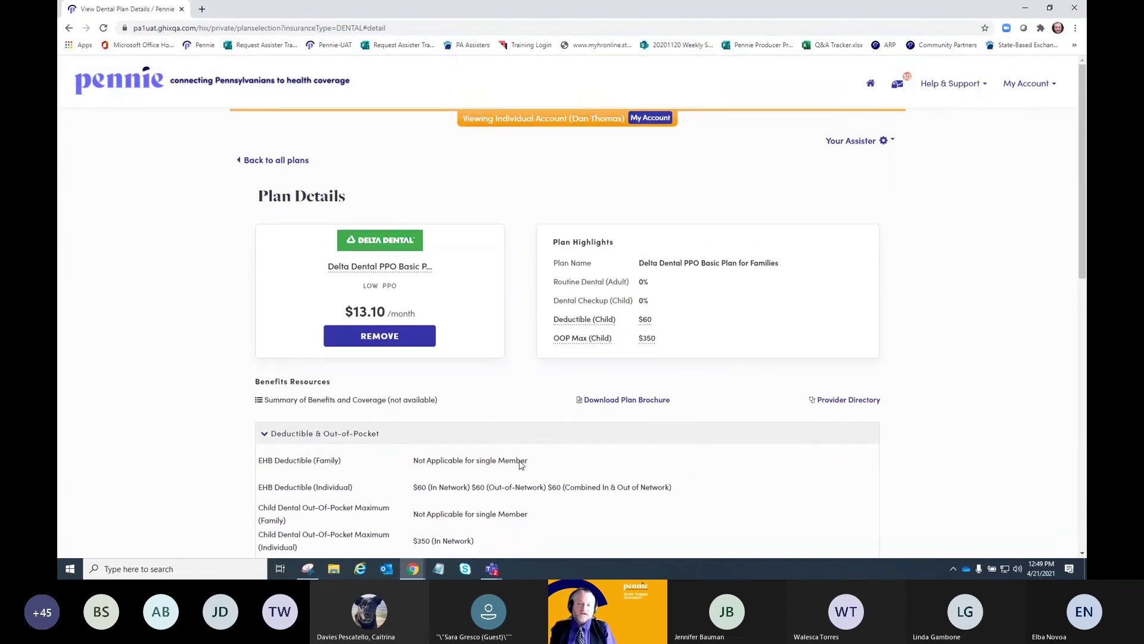
- Return to all 30 dental plans and scroll to the carted $13.10 Delta Dental PPO Basic card
left_click(246, 160)
scroll(199, 289, "down", 5)
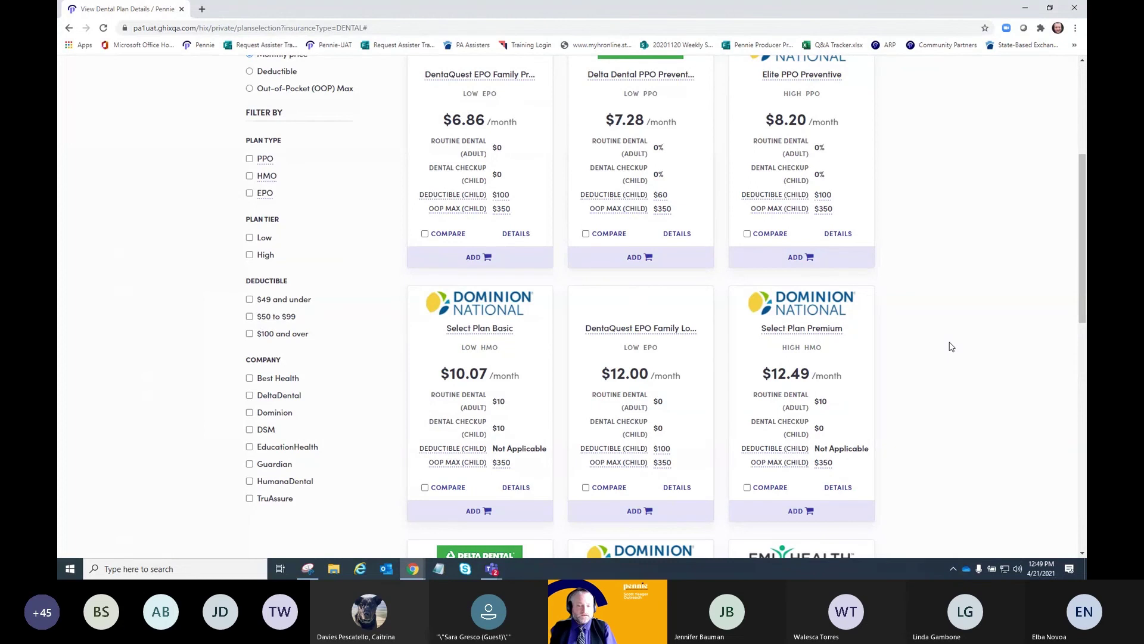
scroll(952, 347, "up", 3)
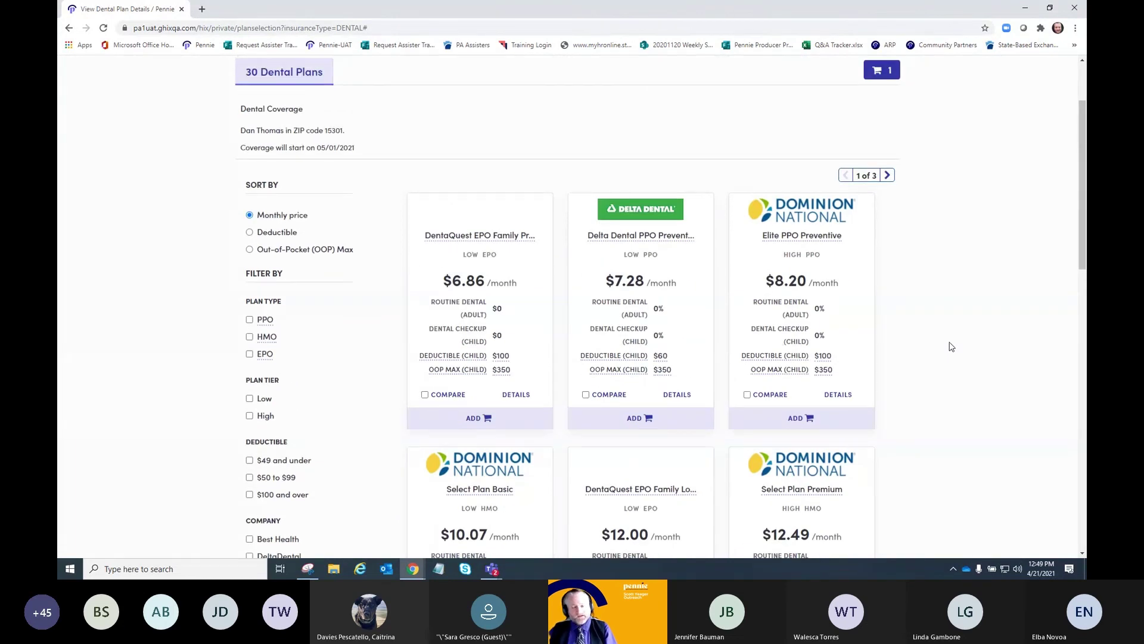
scroll(951, 347, "down", 1)
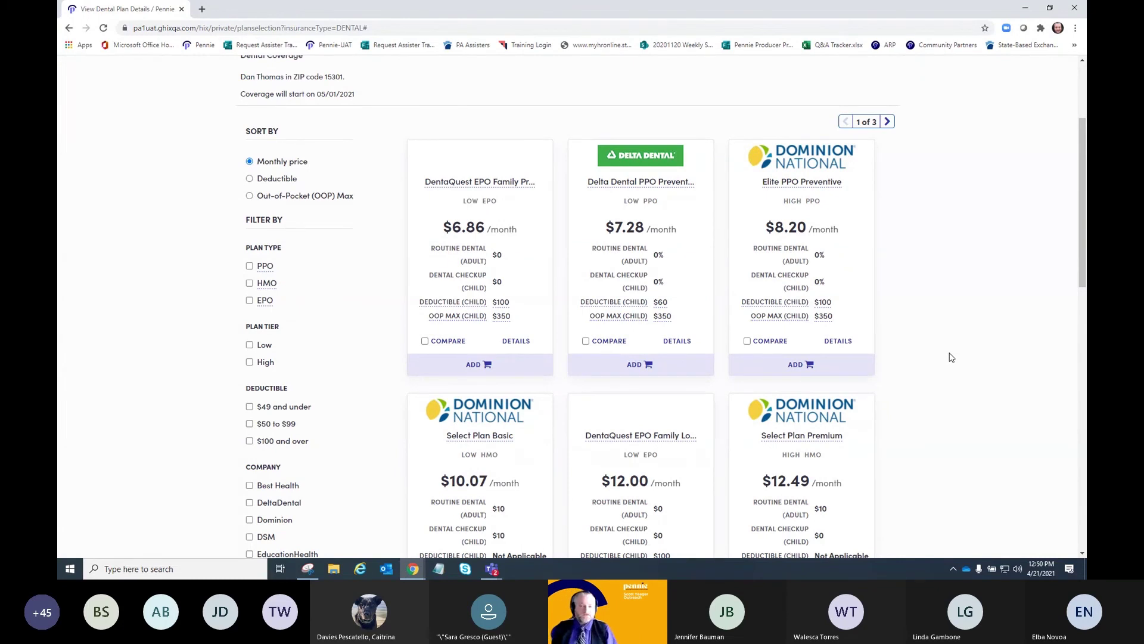
scroll(952, 357, "up", 3)
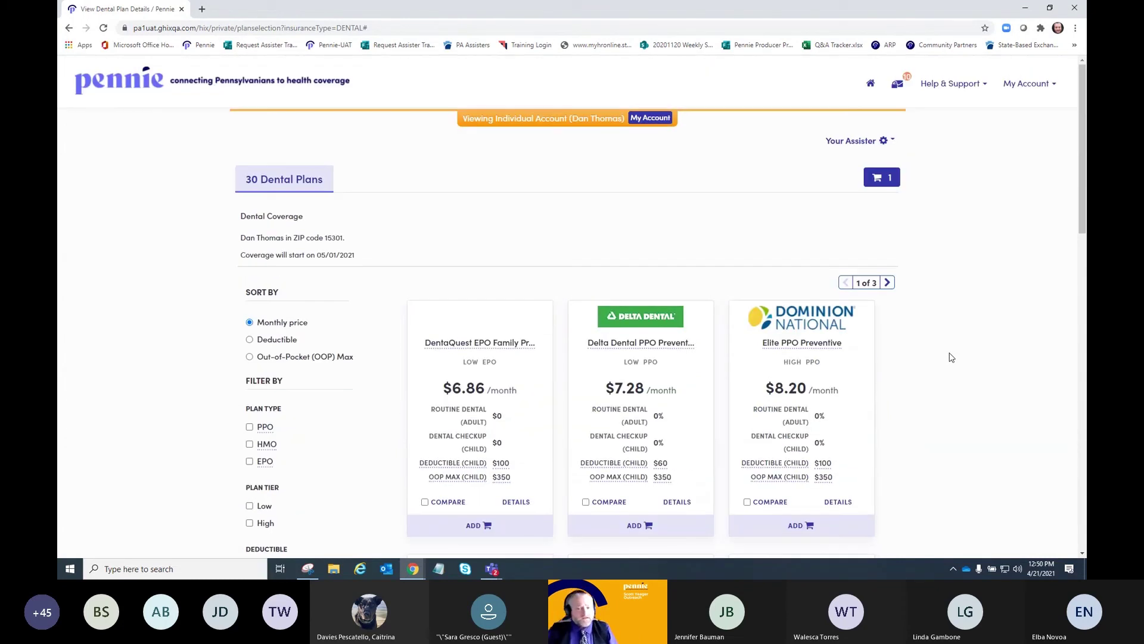
scroll(927, 347, "down", 2)
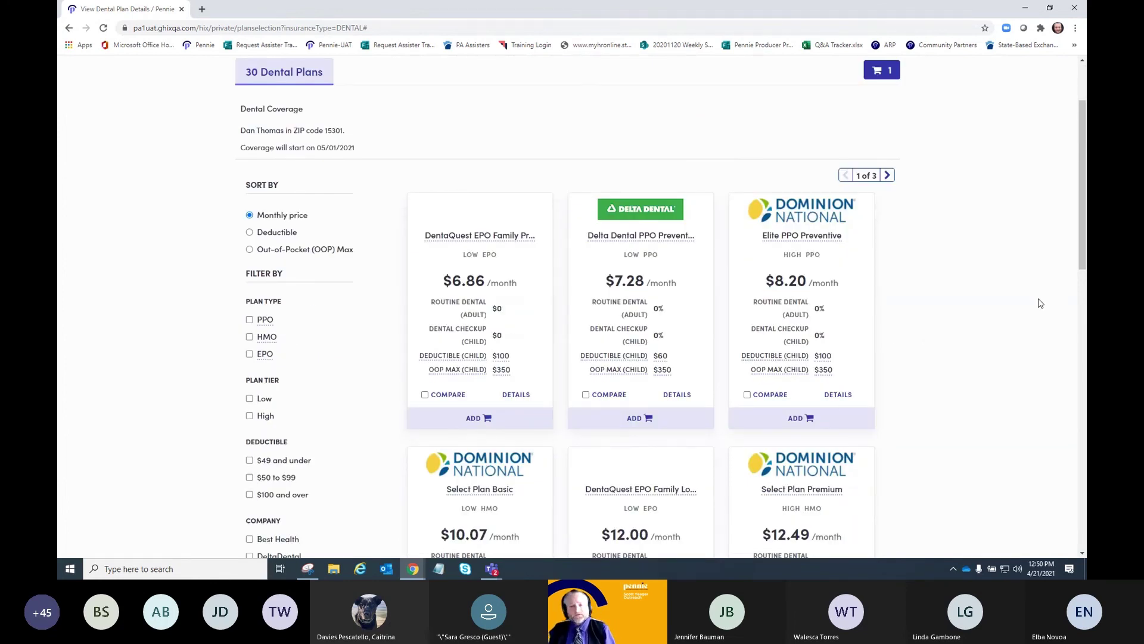
scroll(1008, 303, "down", 2)
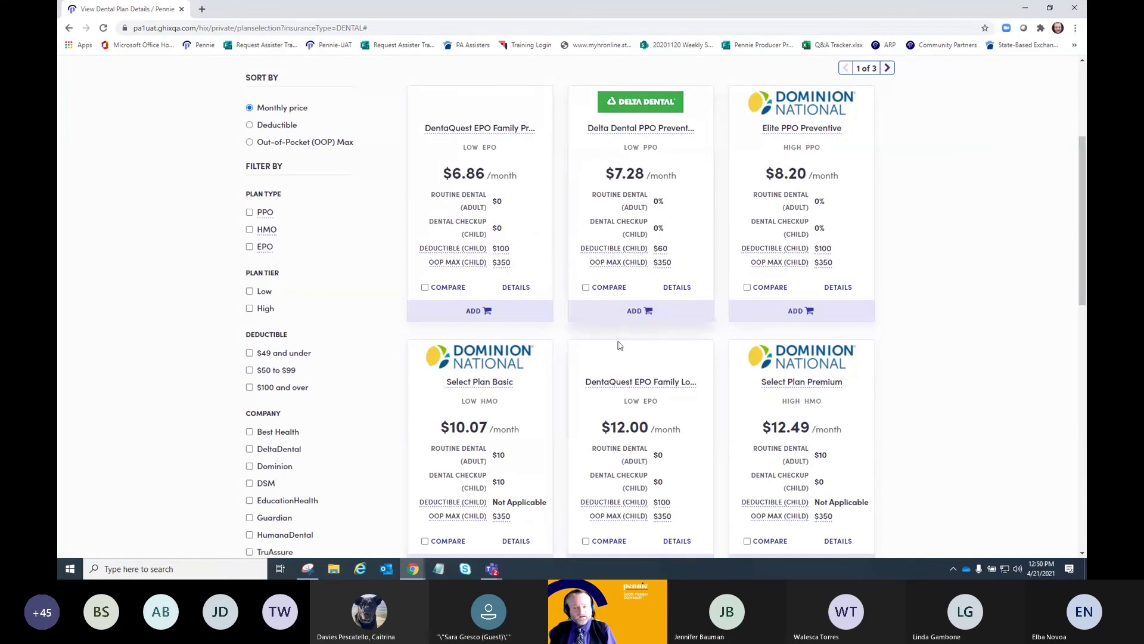
scroll(971, 325, "down", 3)
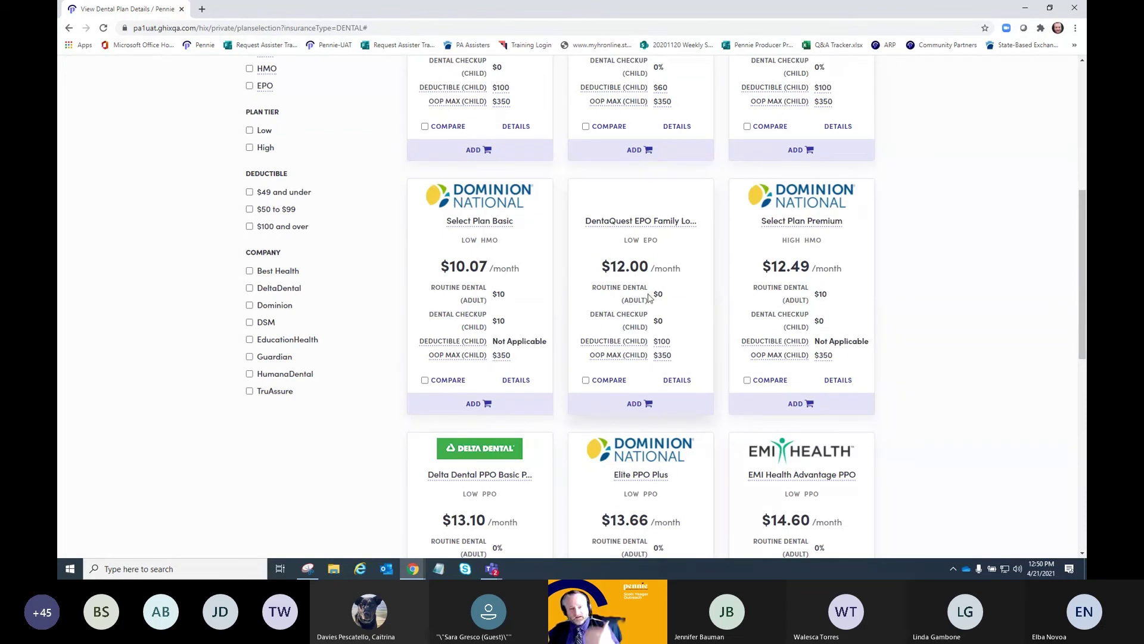
scroll(908, 314, "down", 3)
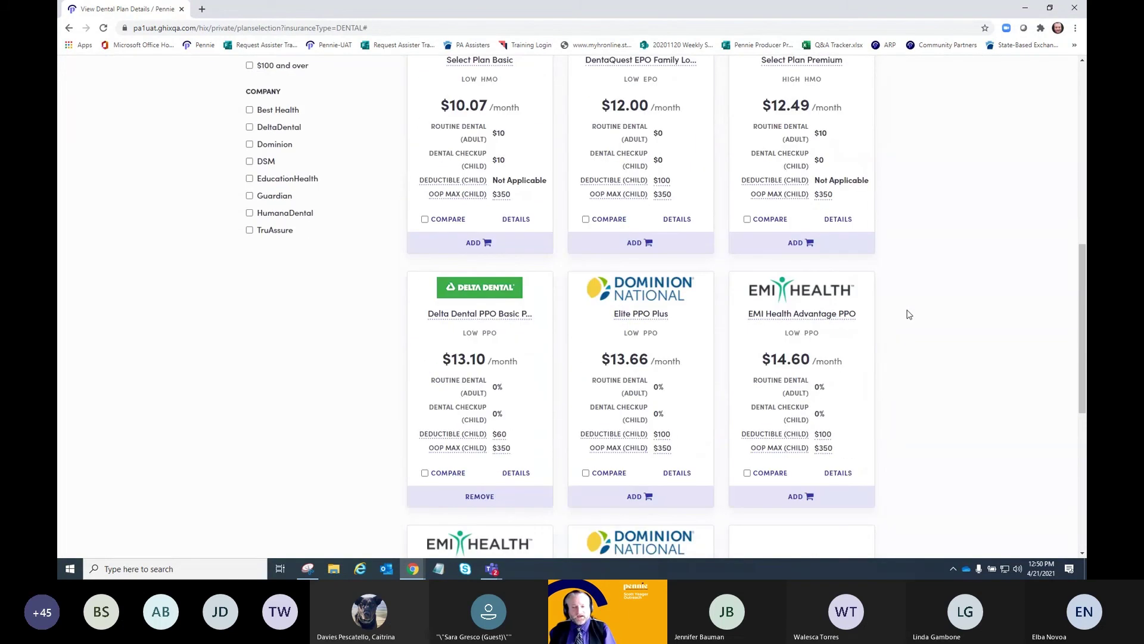
scroll(909, 314, "down", 2)
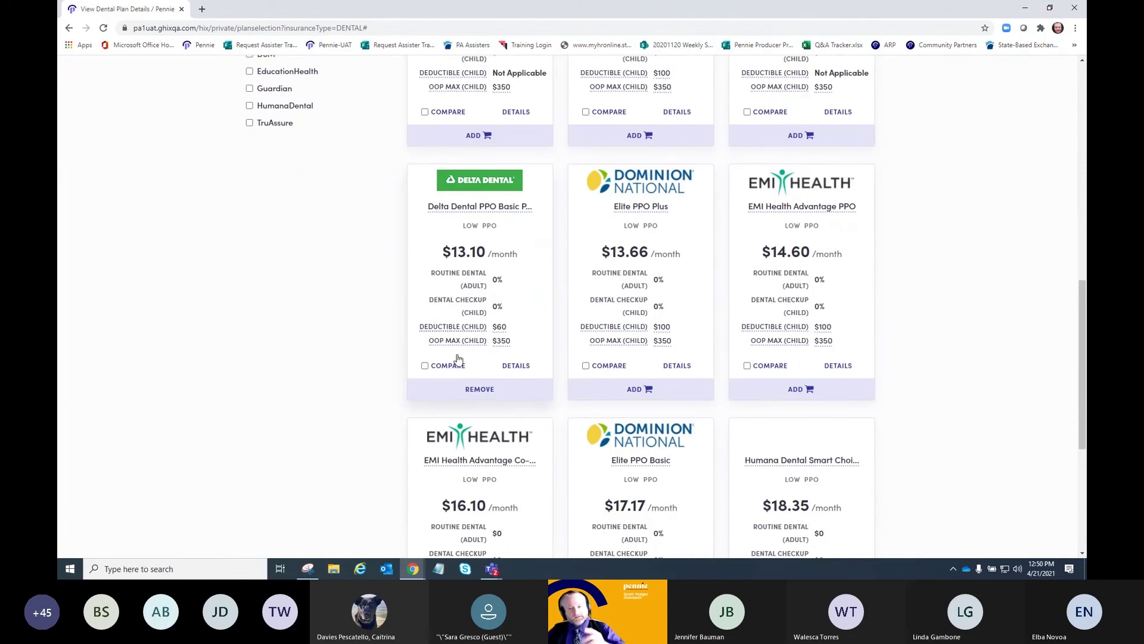
- Compare the $13.10 Delta Dental PPO plan against the $13.66 Elite PPO Plus side by side
left_click(458, 359)
scroll(587, 256, "down", 5)
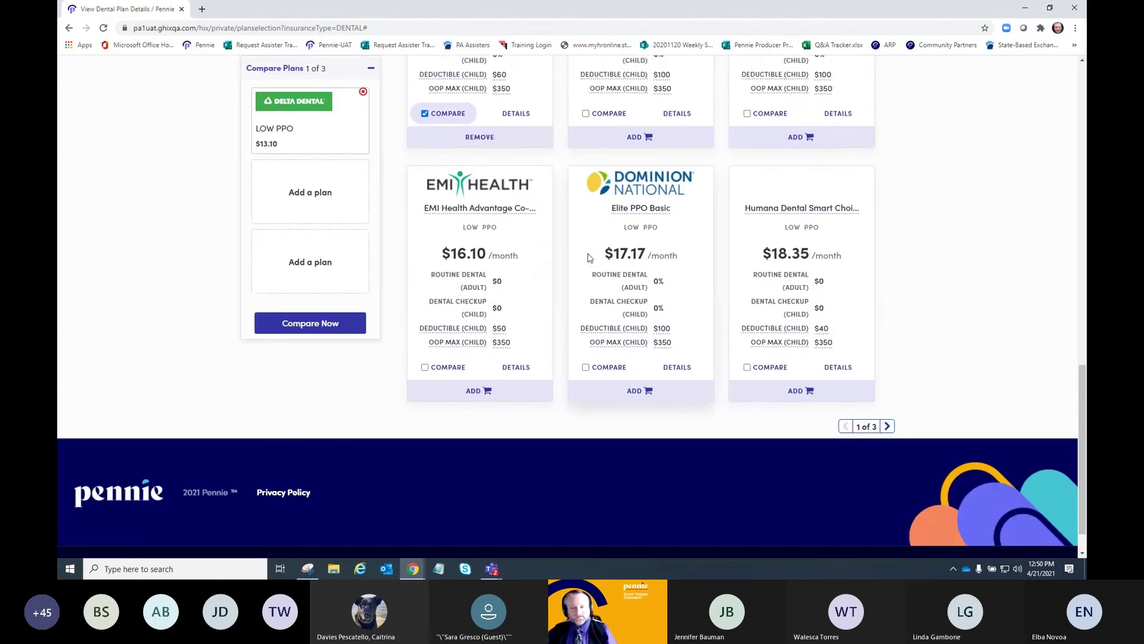
scroll(587, 257, "up", 1)
left_click(586, 186)
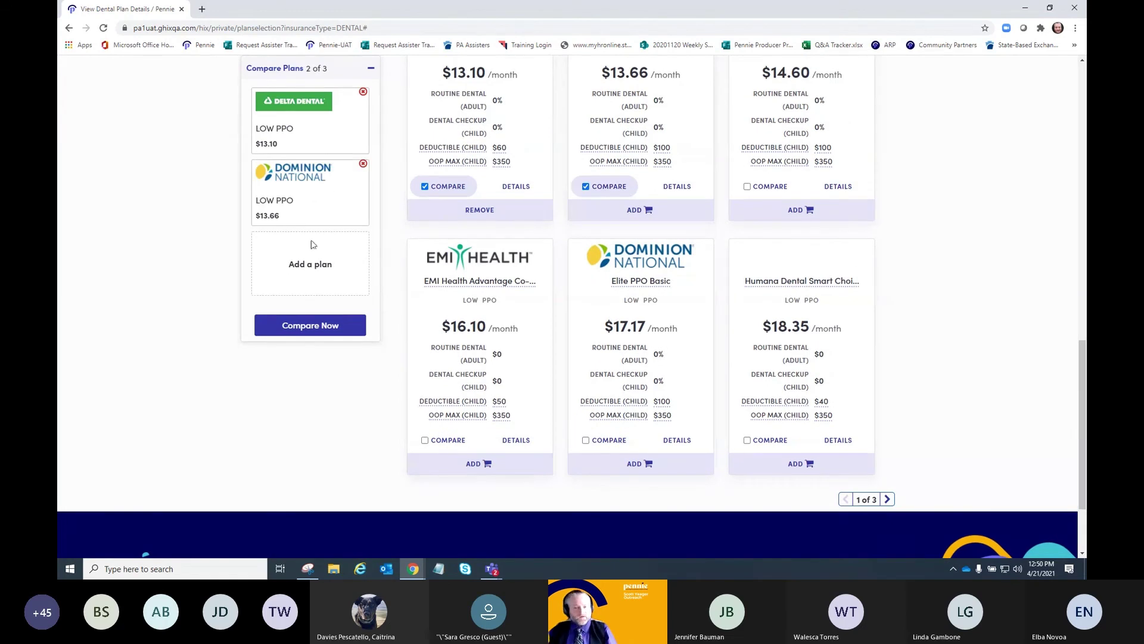
left_click(314, 327)
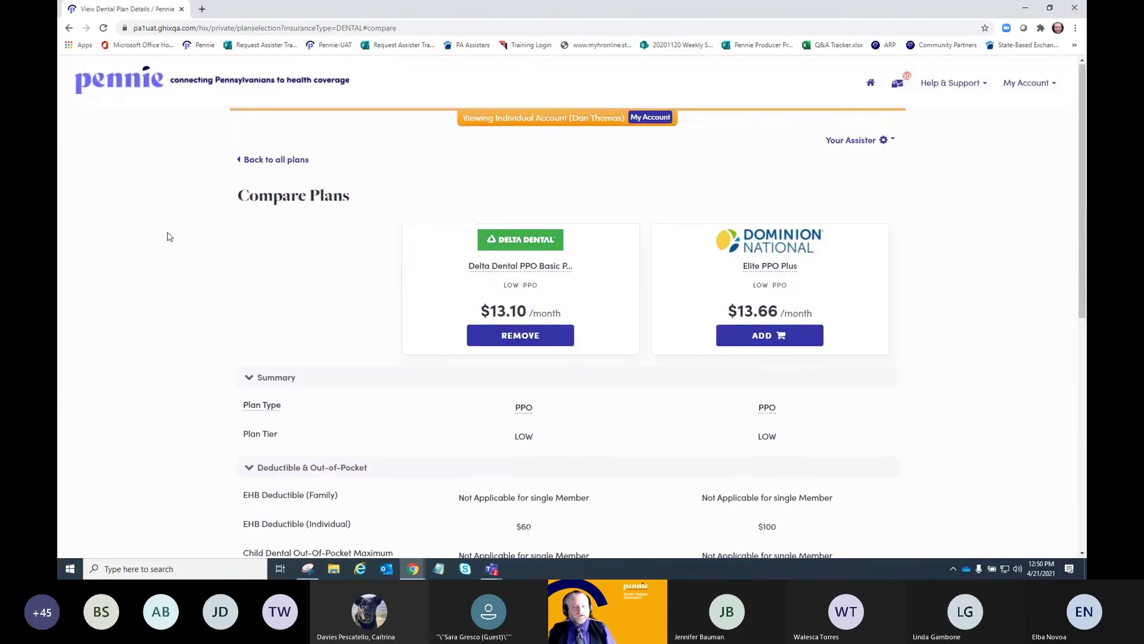
scroll(159, 260, "down", 3)
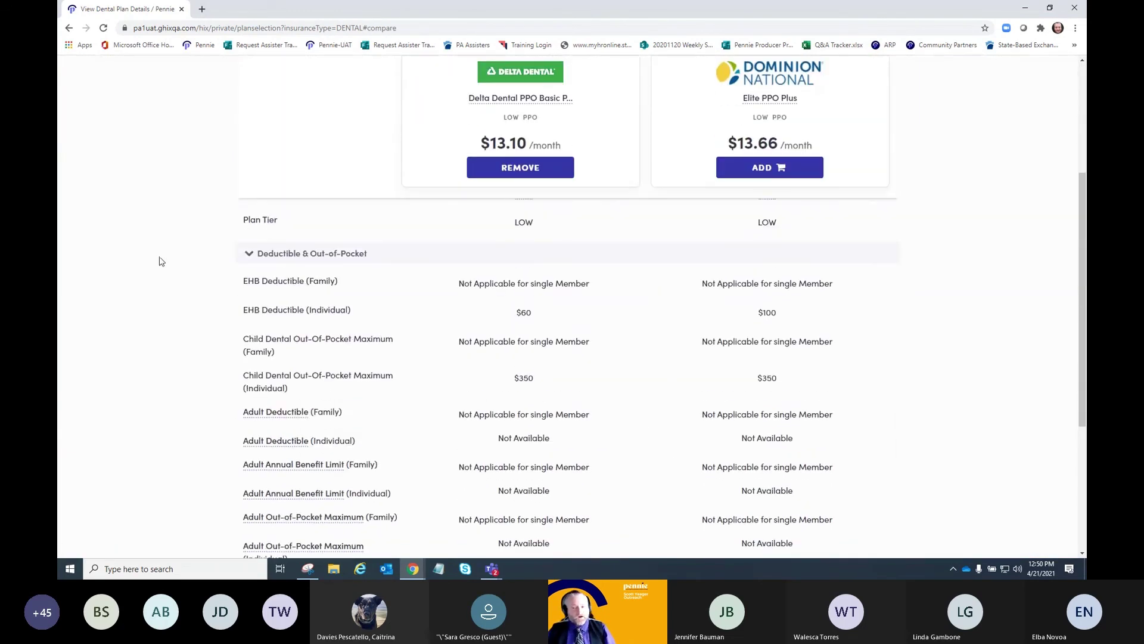
scroll(160, 261, "up", 1)
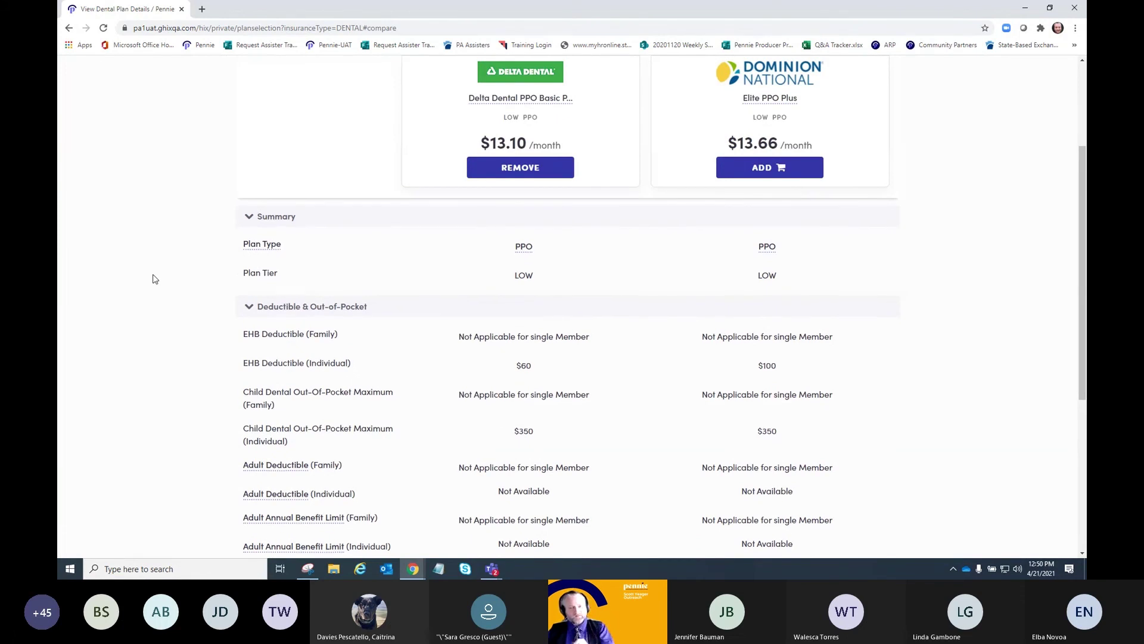
scroll(154, 279, "down", 2)
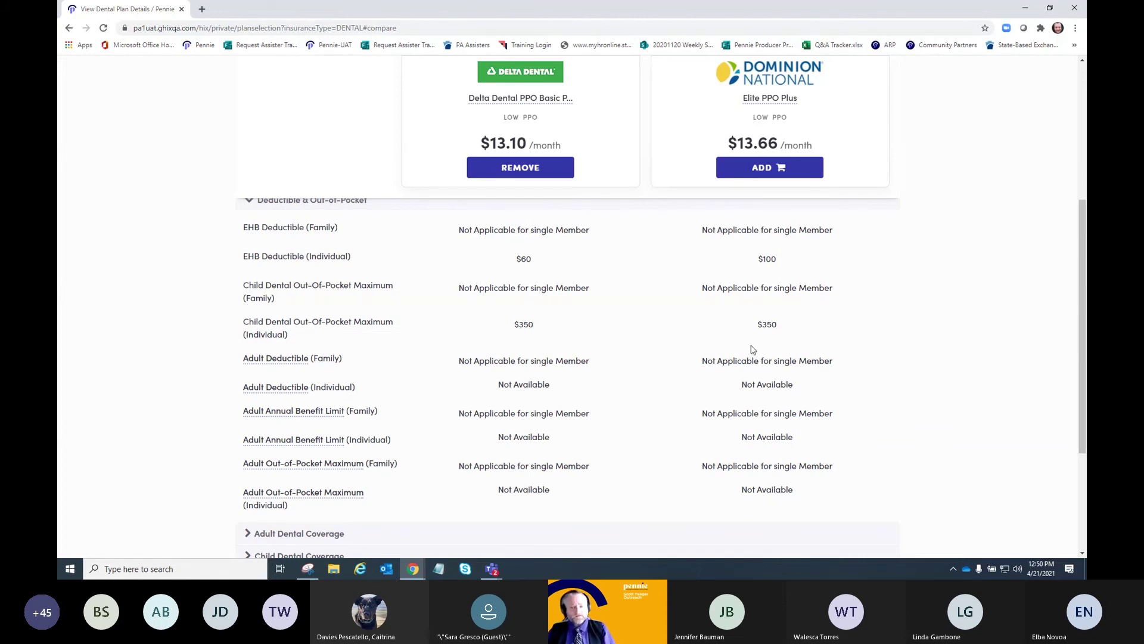
scroll(695, 414, "down", 3)
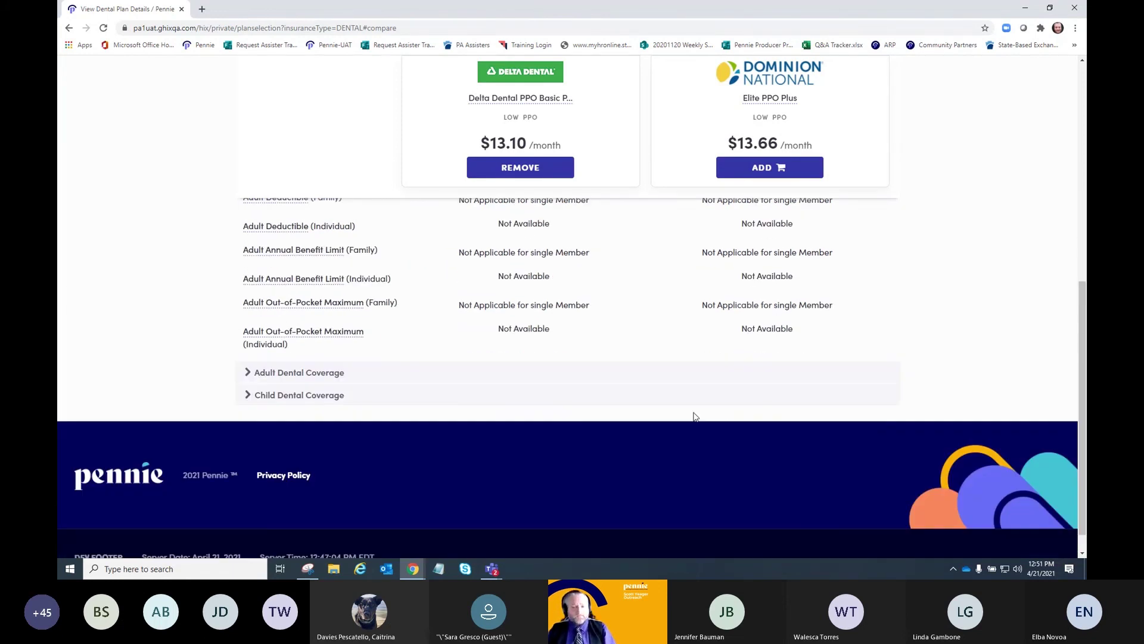
- Expand the Adult and Child Dental Coverage rows of the comparison
left_click(250, 372)
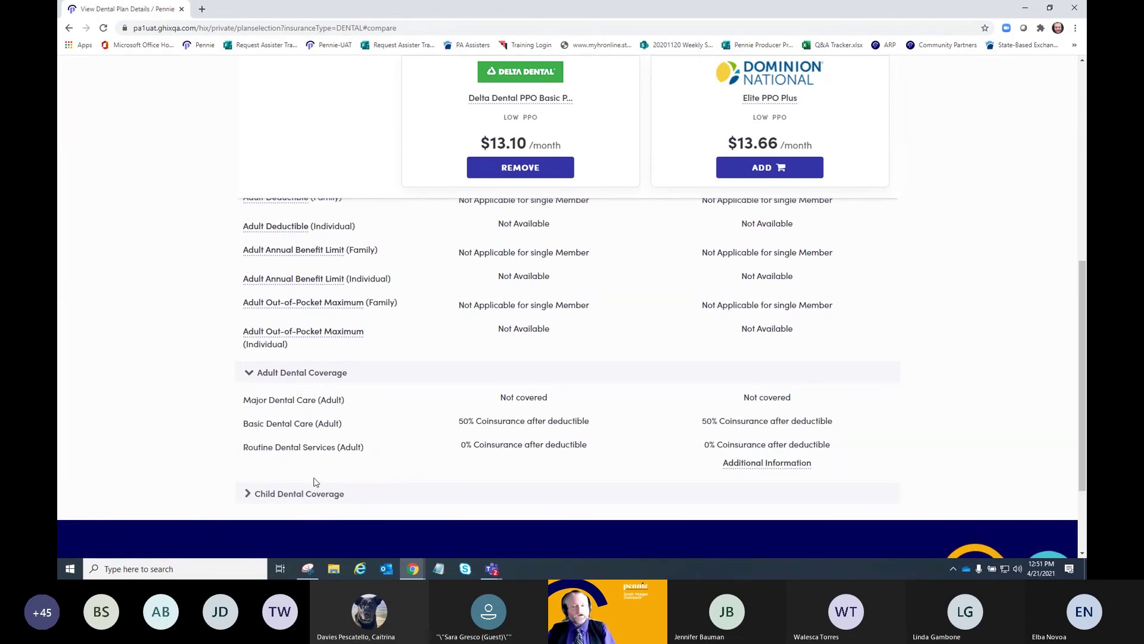
left_click(246, 494)
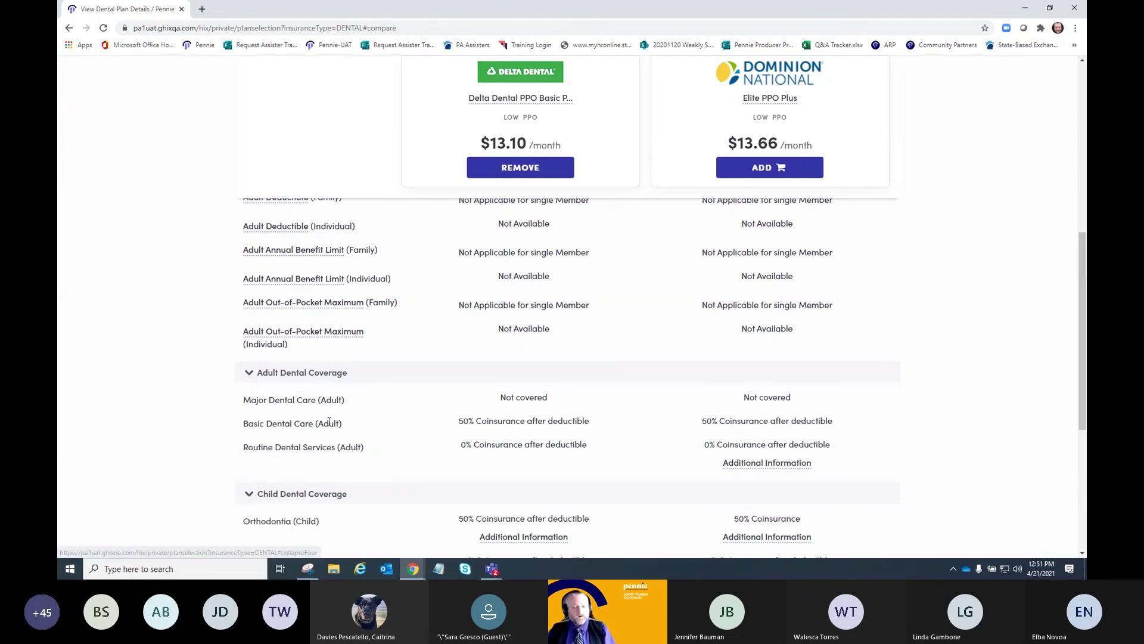
scroll(490, 401, "down", 3)
scroll(536, 396, "up", 15)
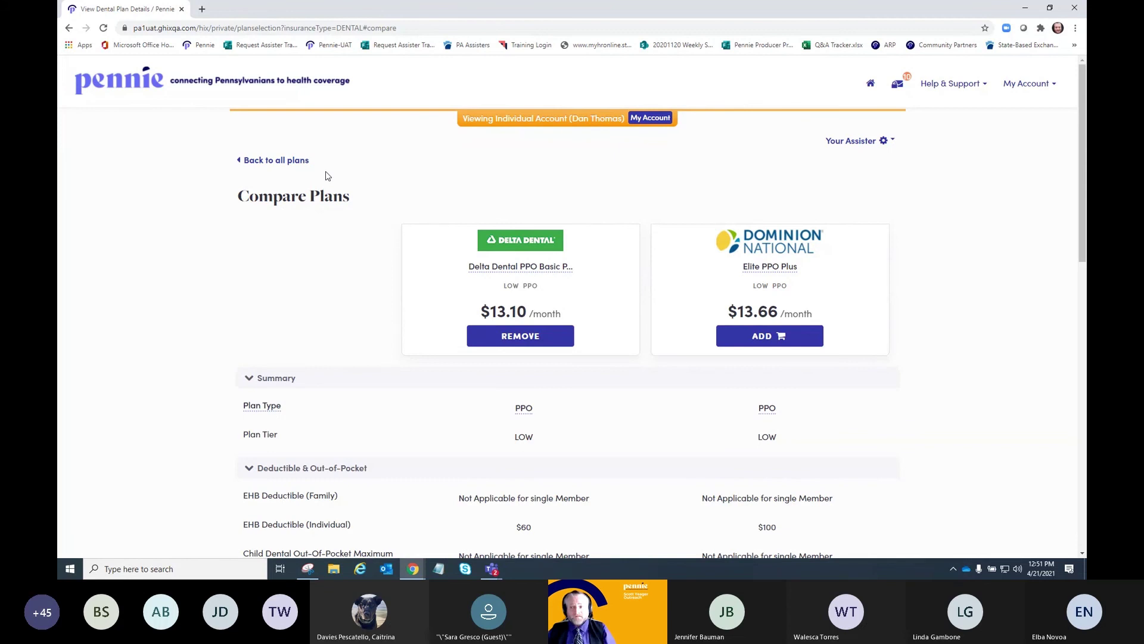
- Go Home and open the customer's application in Individual View
left_click(870, 84)
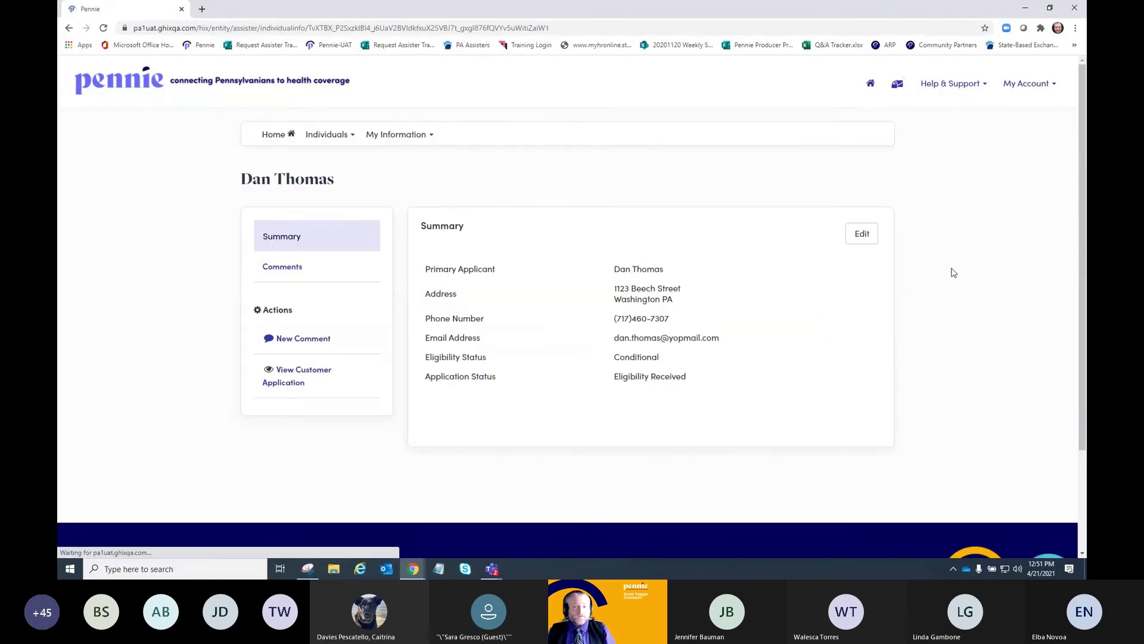
left_click(275, 133)
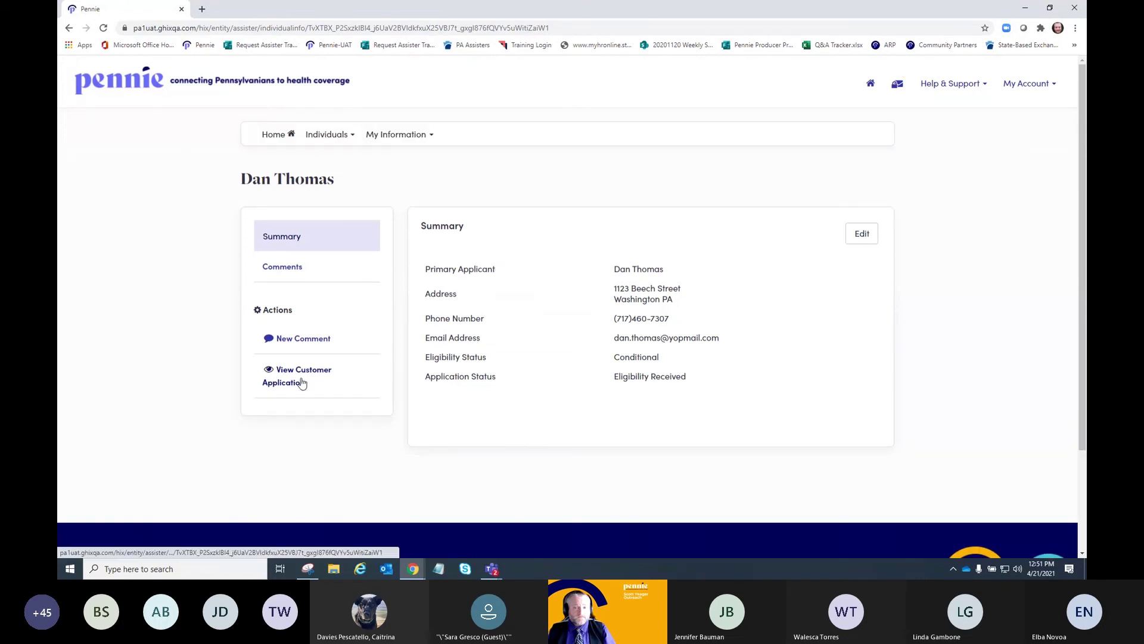
left_click(302, 382)
left_click(684, 247)
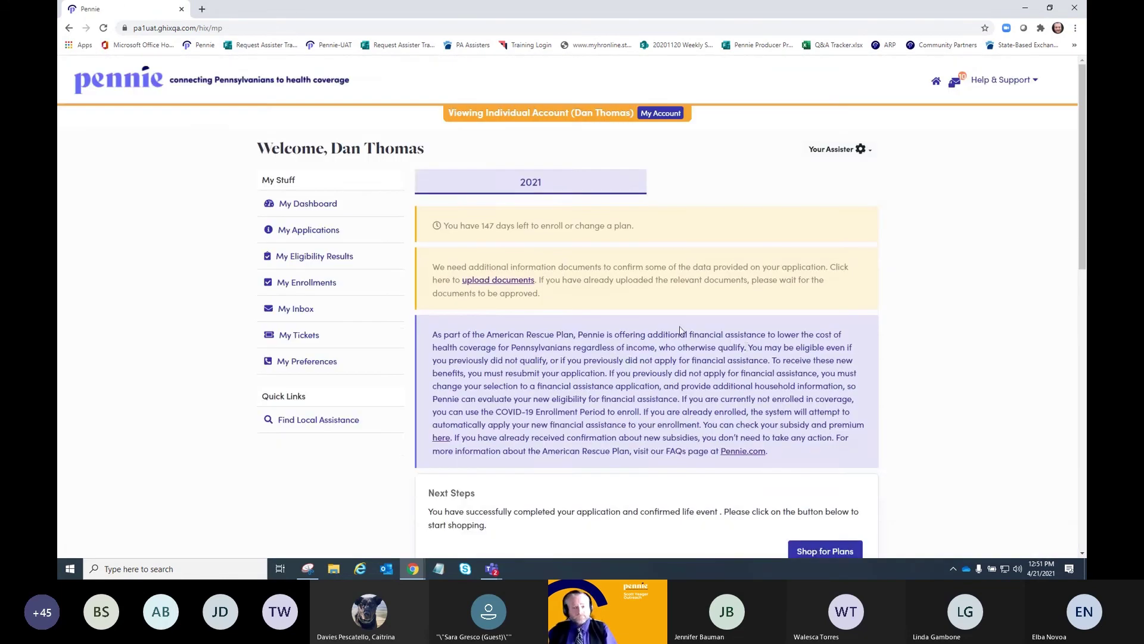
- Review the 2021 notices and application status on the dashboard, then start shopping for plans
scroll(672, 347, "down", 2)
scroll(672, 346, "down", 3)
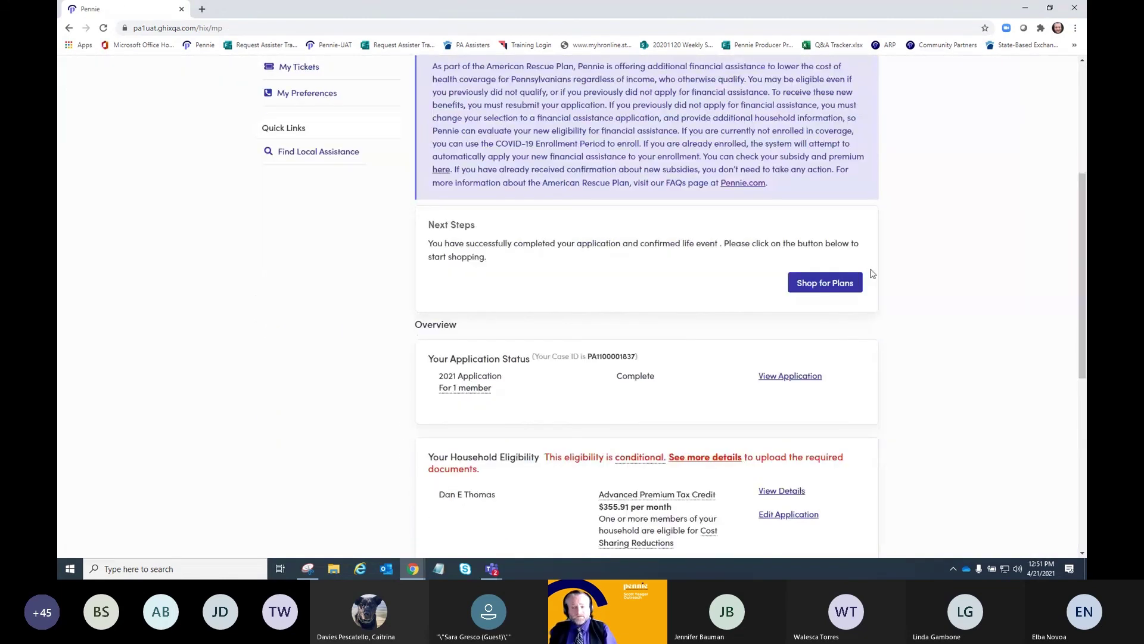
scroll(833, 337, "up", 4)
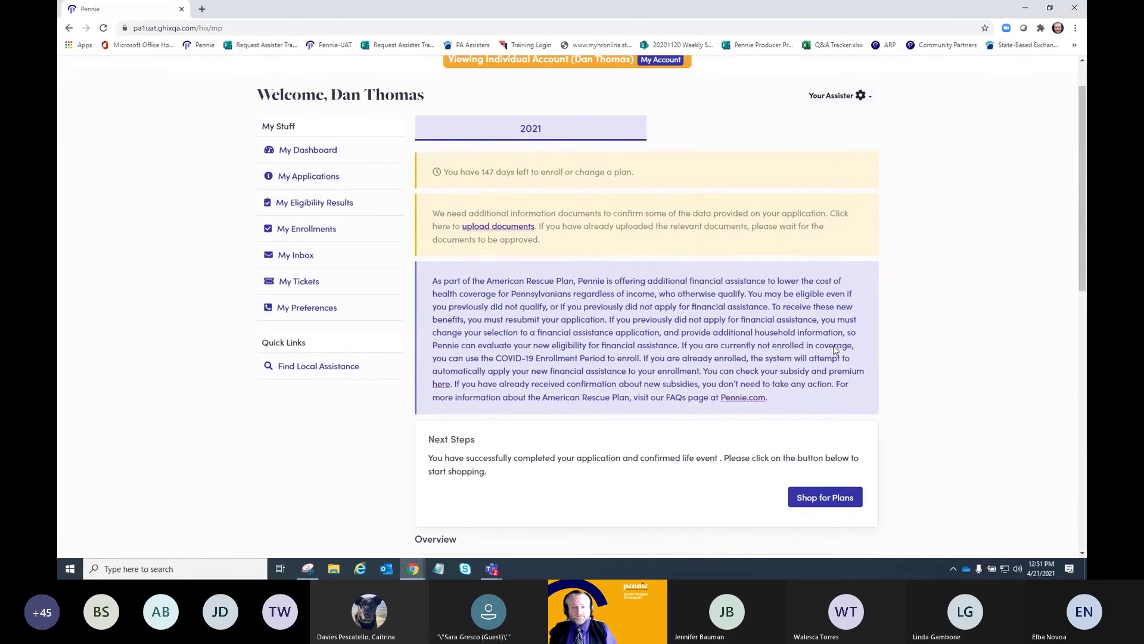
scroll(834, 348, "up", 1)
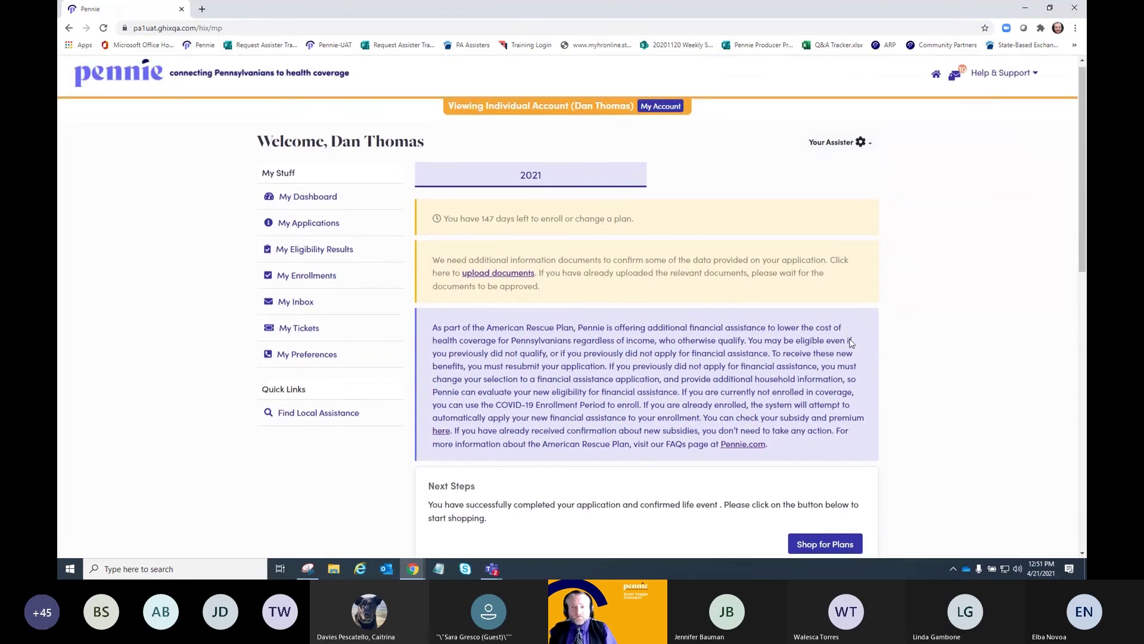
scroll(851, 343, "down", 4)
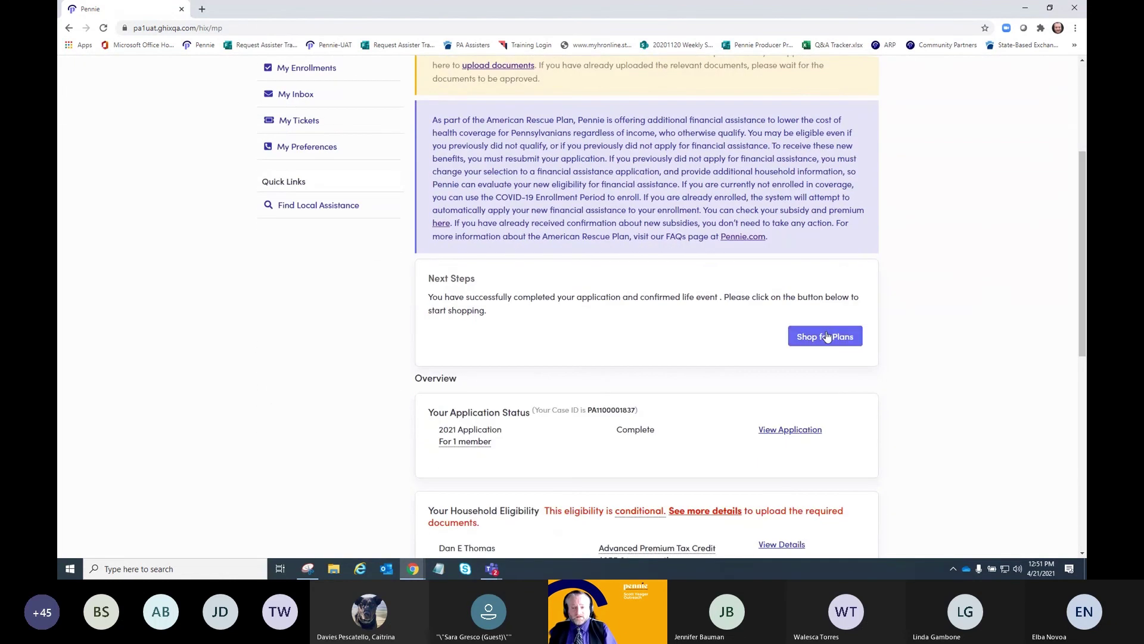
left_click(827, 336)
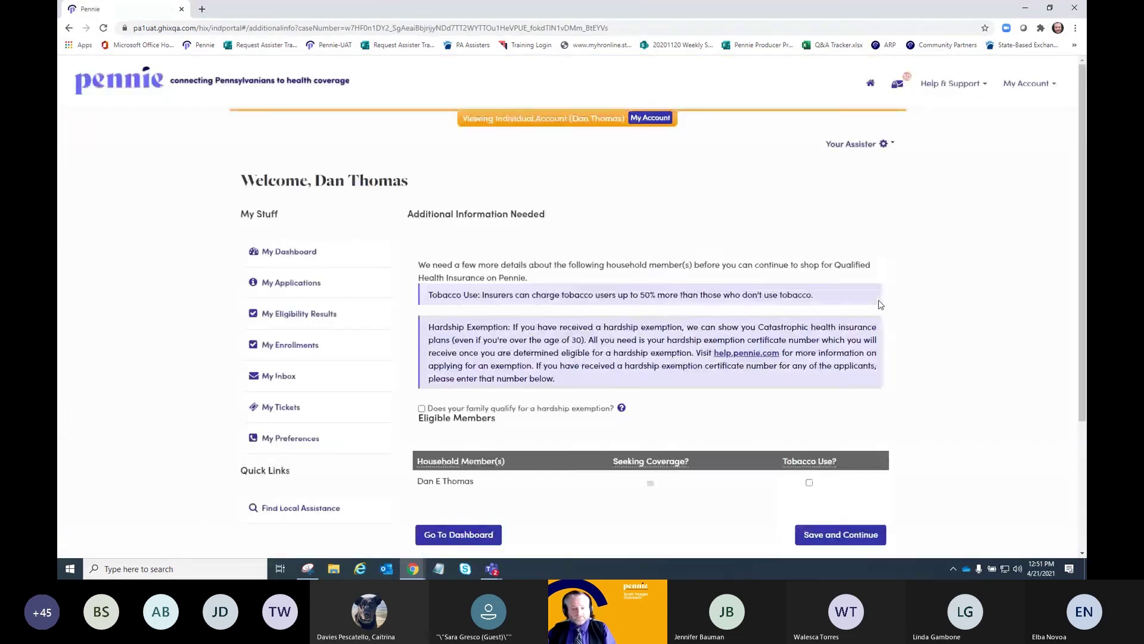
- Save the additional household information and switch to the Shop Dental Plans tab
scroll(879, 304, "down", 3)
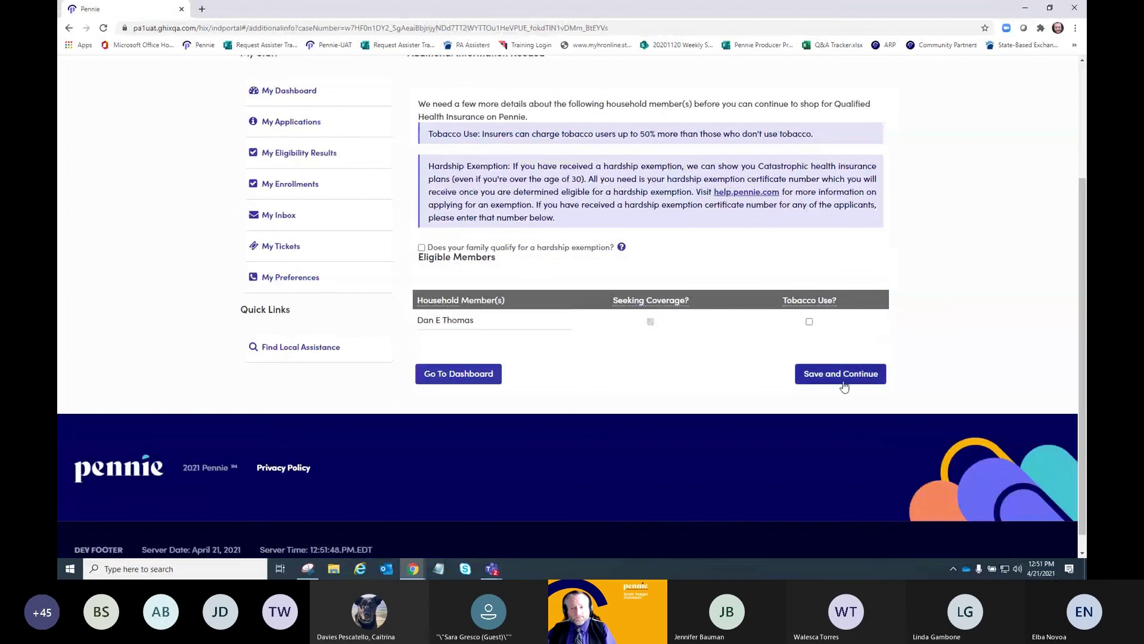
left_click(840, 382)
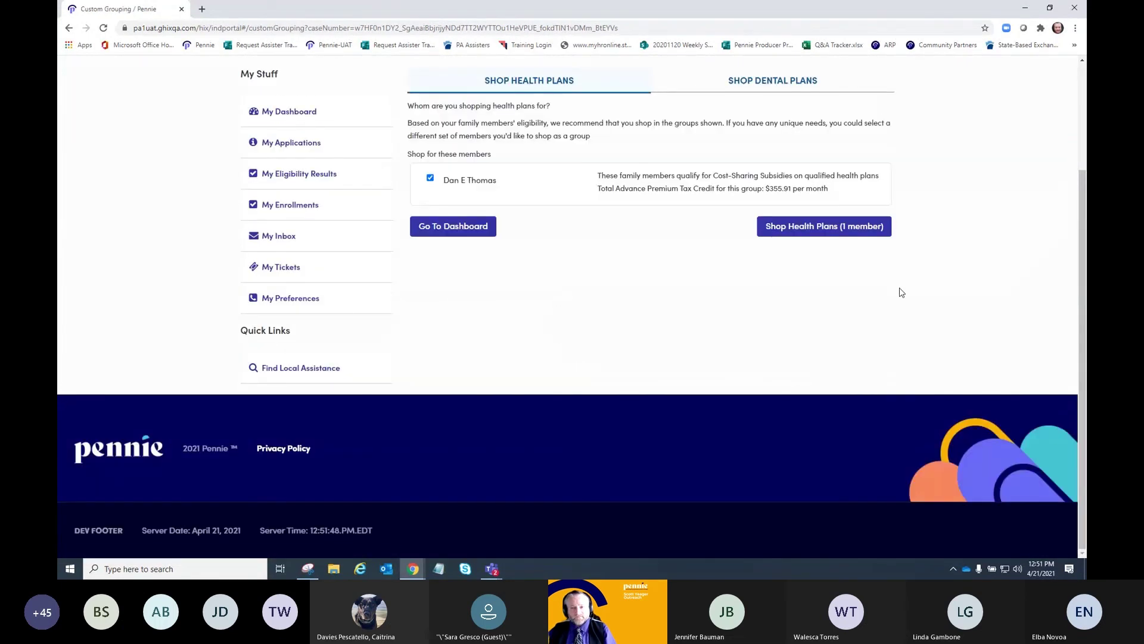
left_click(773, 83)
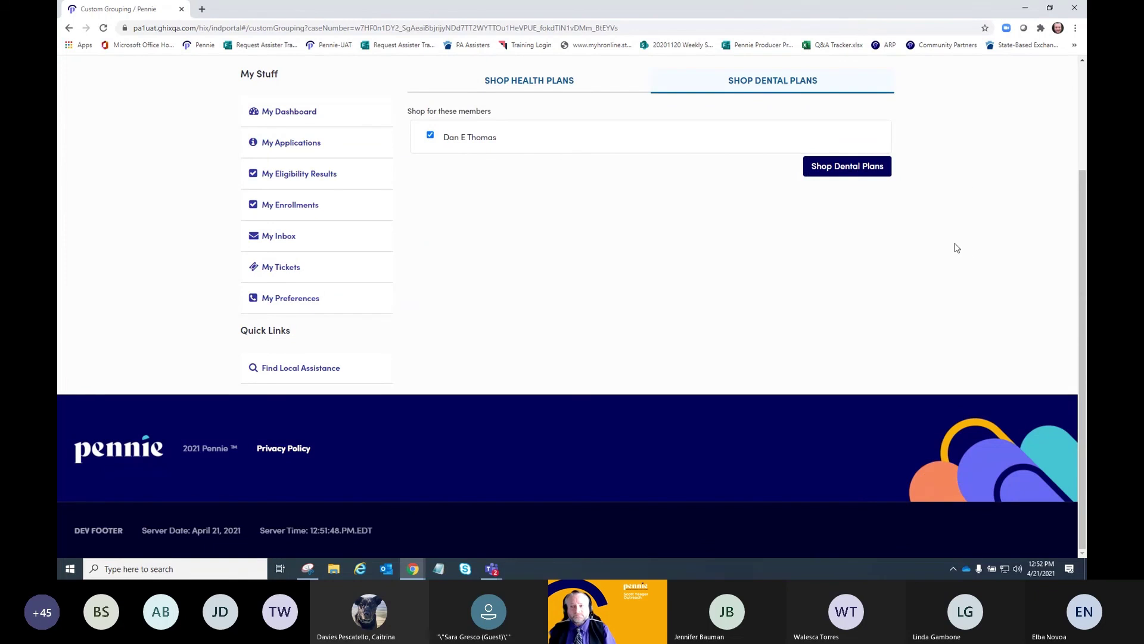
- List the member's 30 dental plans and open the $13.10 Delta Dental PPO Basic plan details
left_click(841, 171)
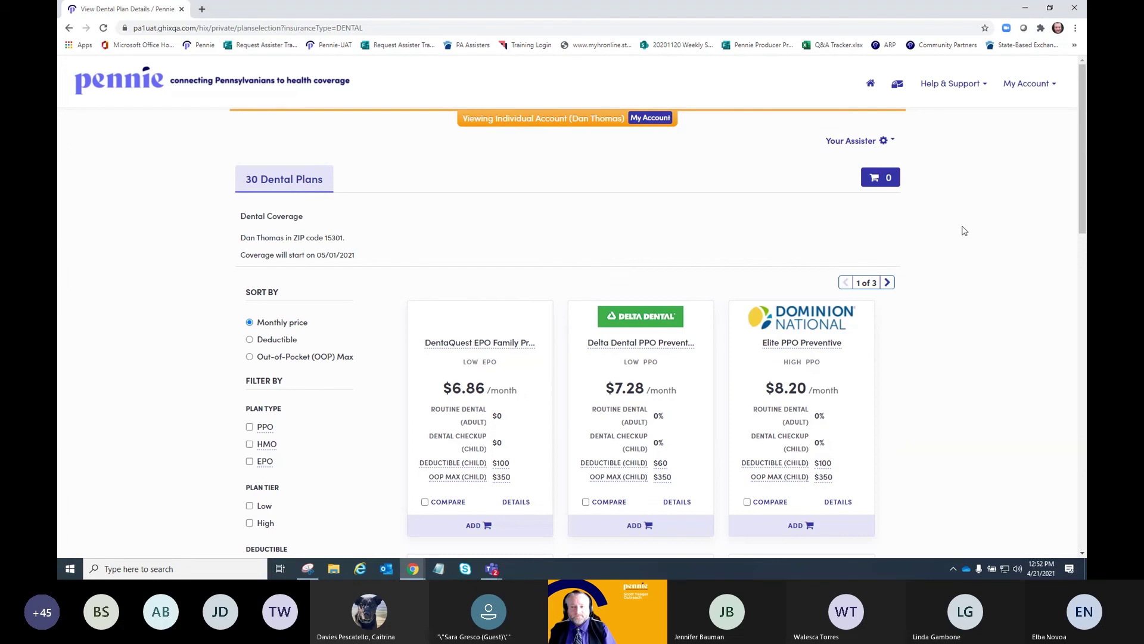
scroll(967, 232, "down", 1)
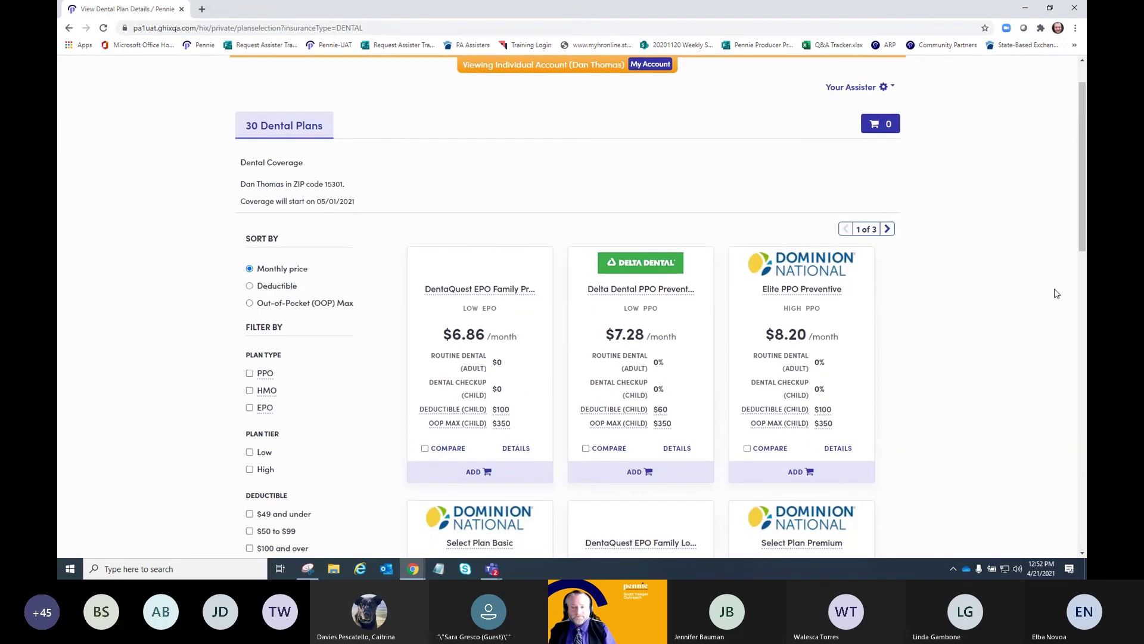
scroll(1013, 283, "down", 8)
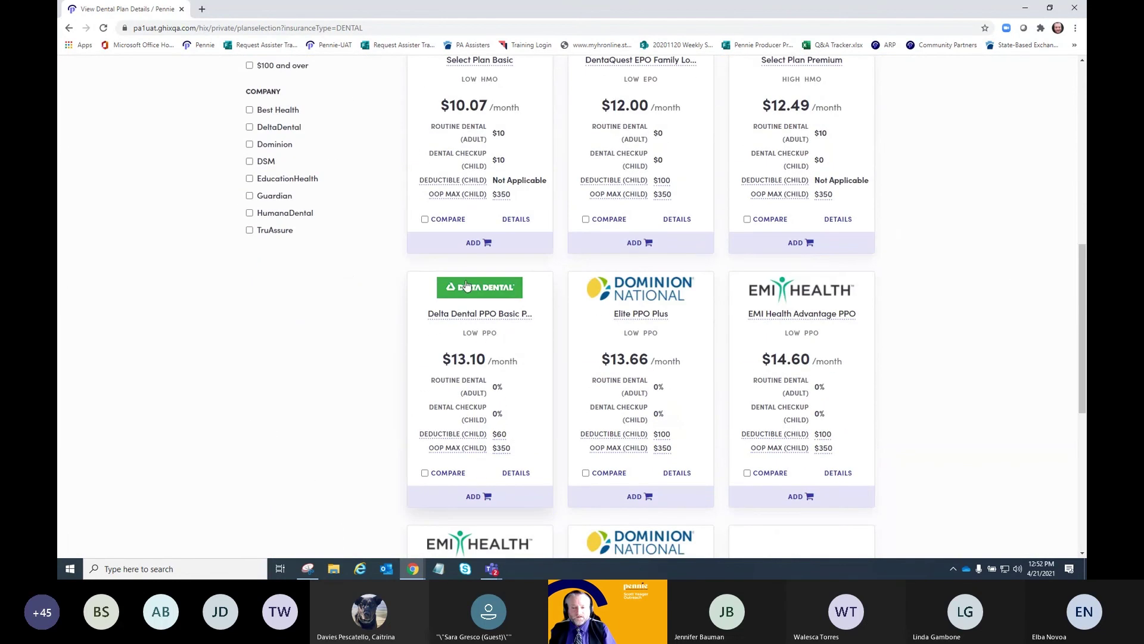
left_click(466, 287)
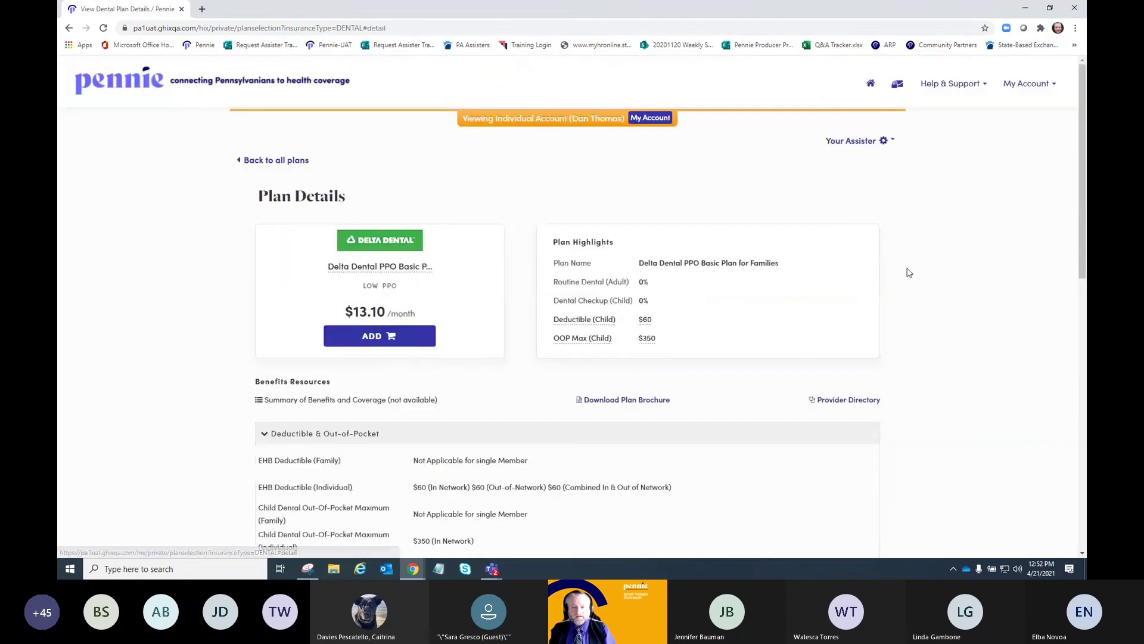
- Add the Delta Dental PPO Basic plan to the cart and start signing the application
left_click(394, 336)
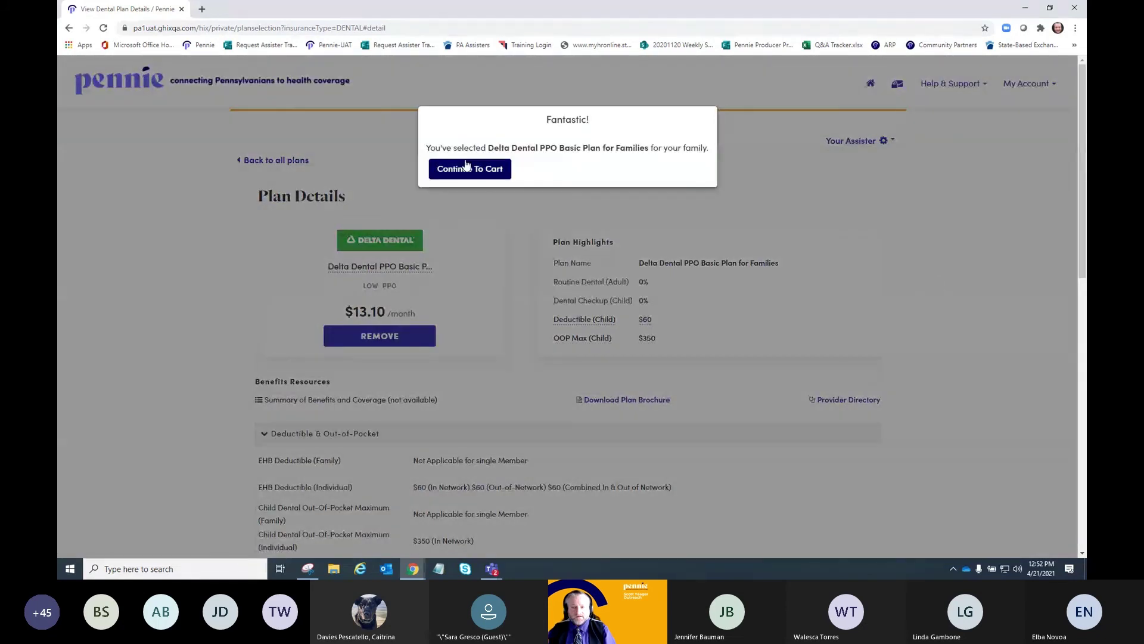
left_click(480, 169)
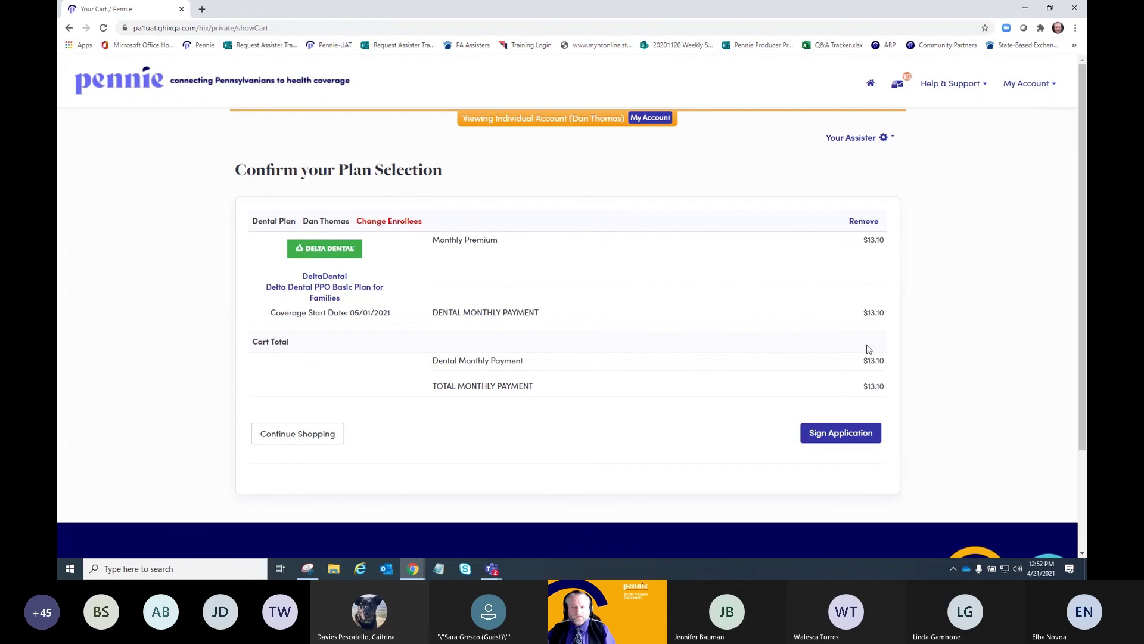
left_click(842, 441)
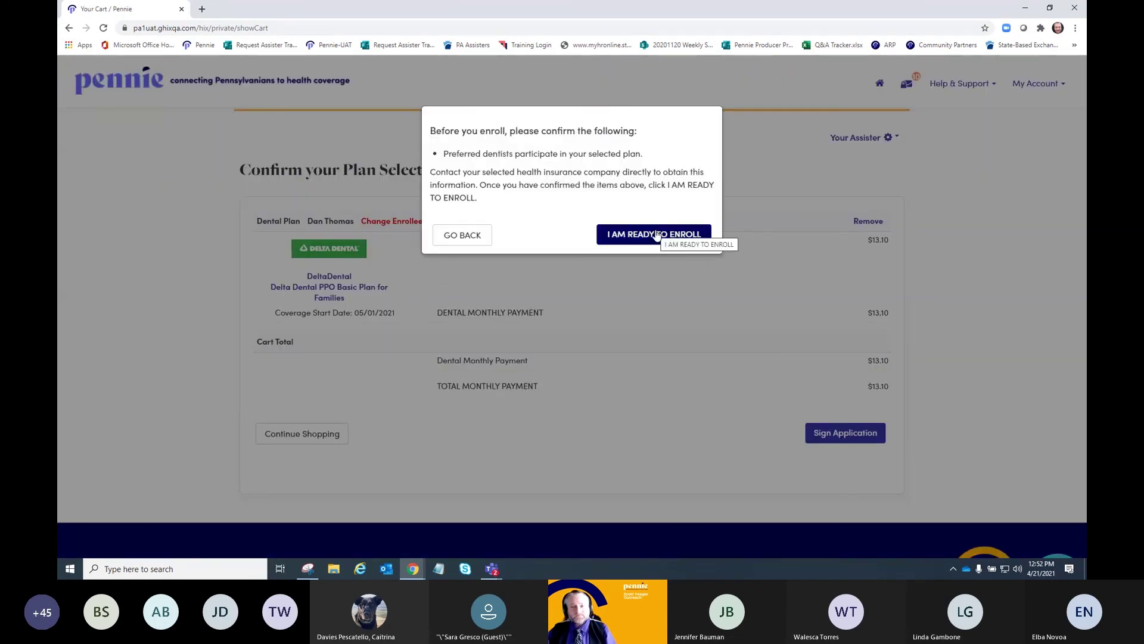
left_click(657, 234)
- Agree to the Exchange Agreement and both tax filer statements
scroll(722, 307, "down", 3)
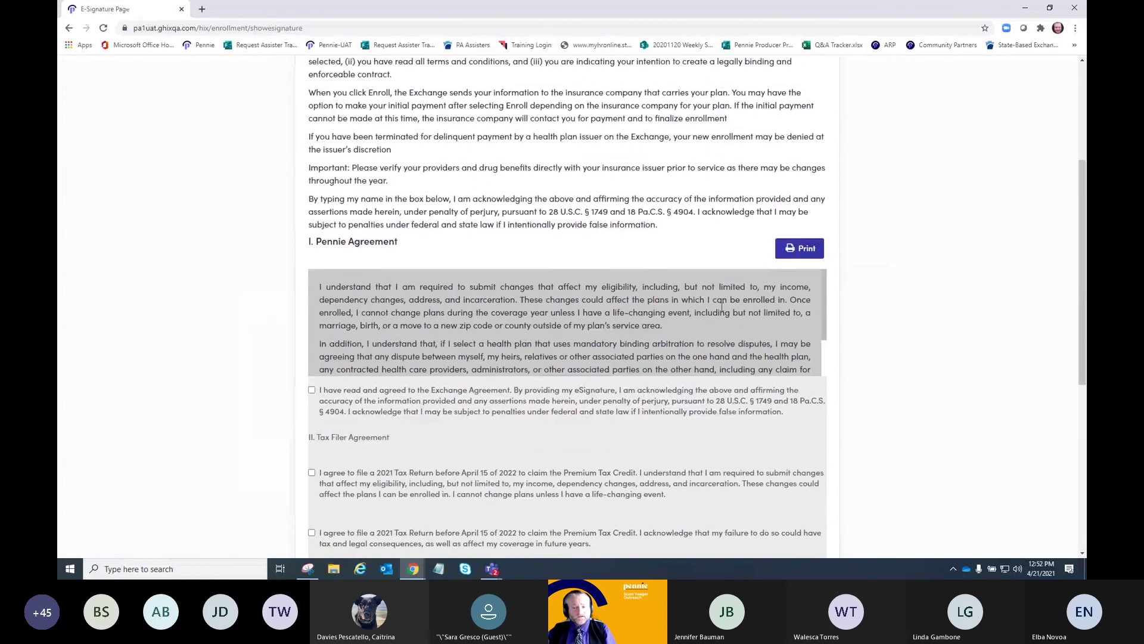
left_click(311, 391)
scroll(311, 393, "down", 3)
left_click(312, 311)
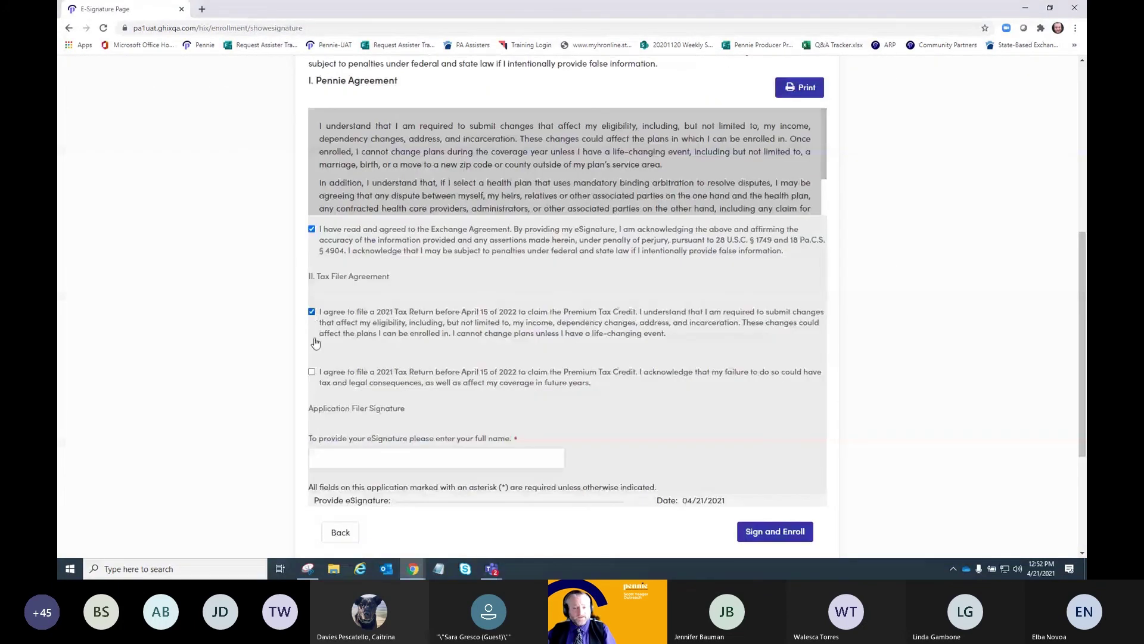
left_click(311, 373)
- Sign with the enrollee's full name and submit Sign and Enroll for the $13.10 plan
left_click(535, 453)
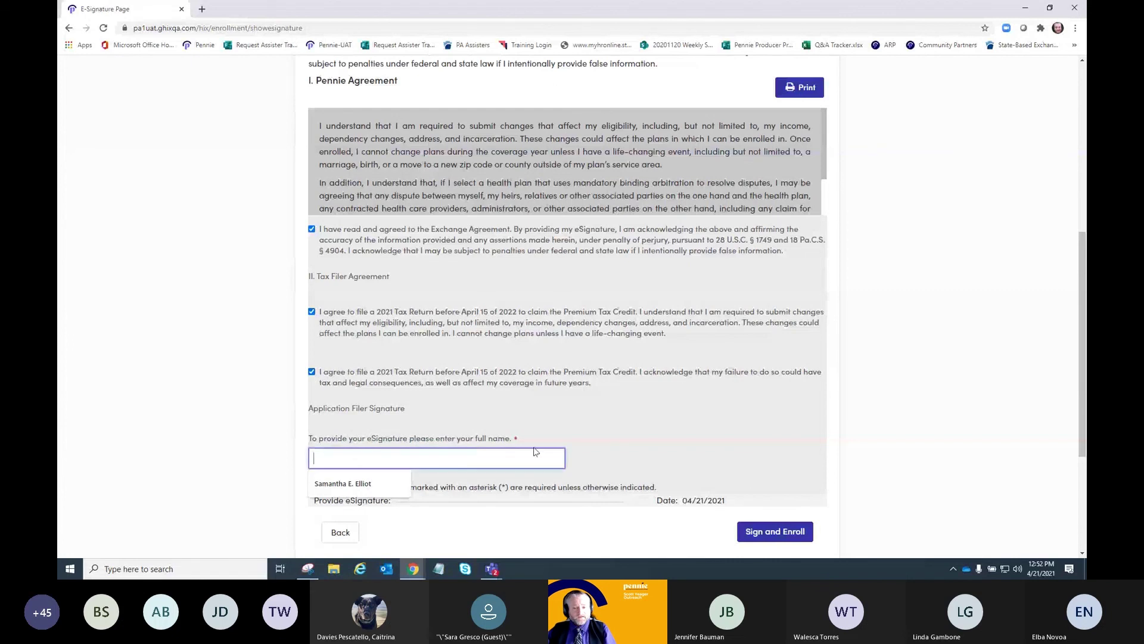
scroll(584, 431, "up", 6)
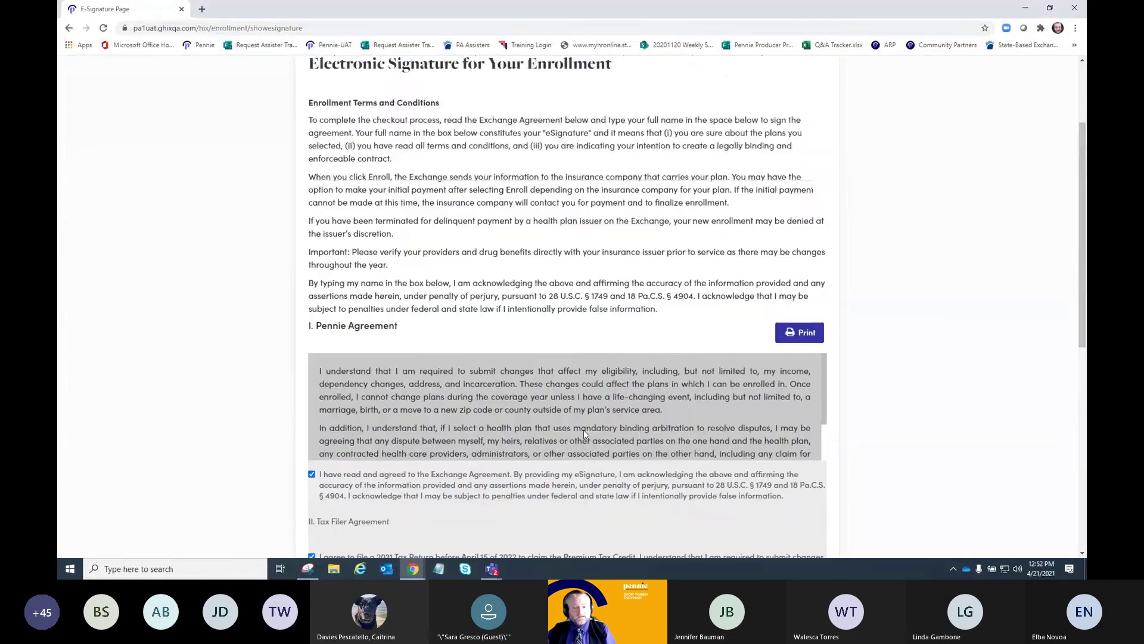
scroll(584, 430, "down", 4)
scroll(584, 431, "down", 2)
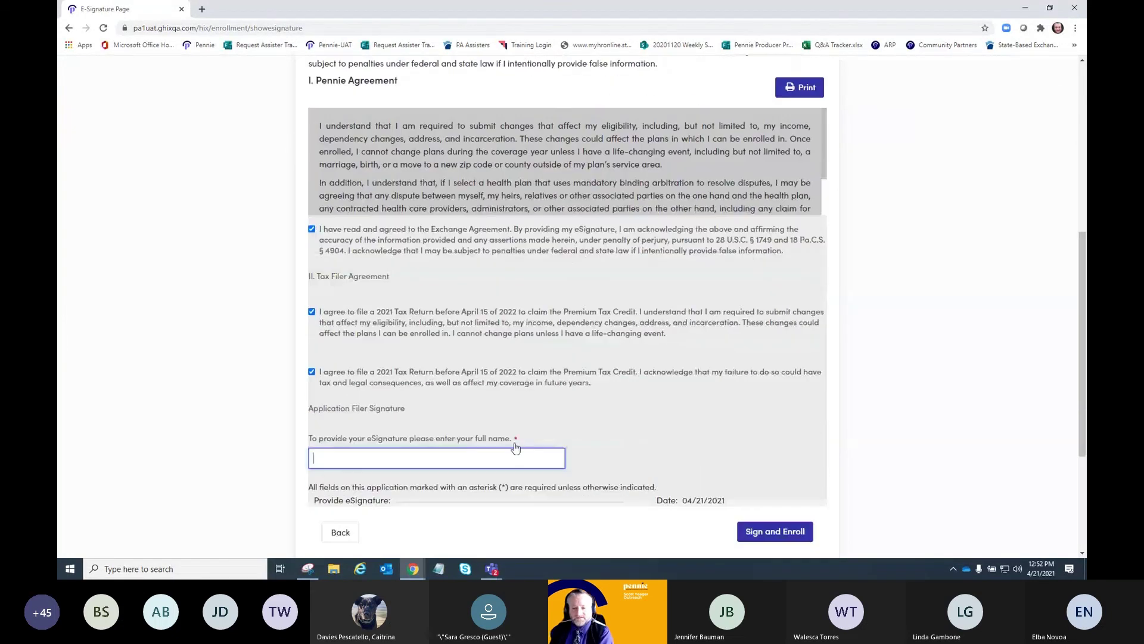
left_click(519, 452)
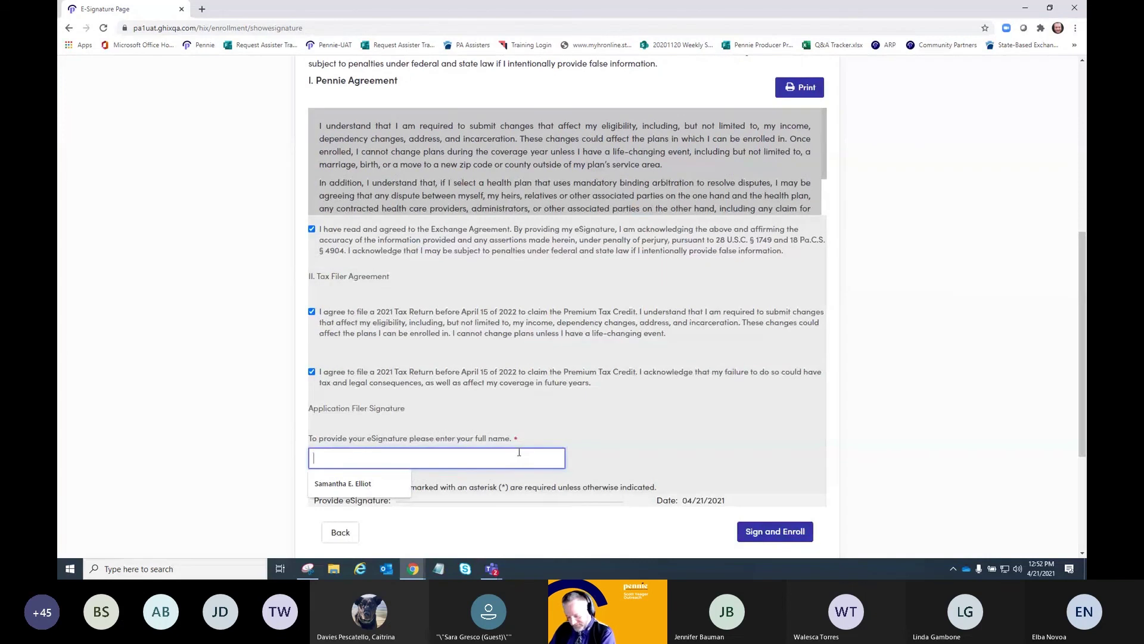
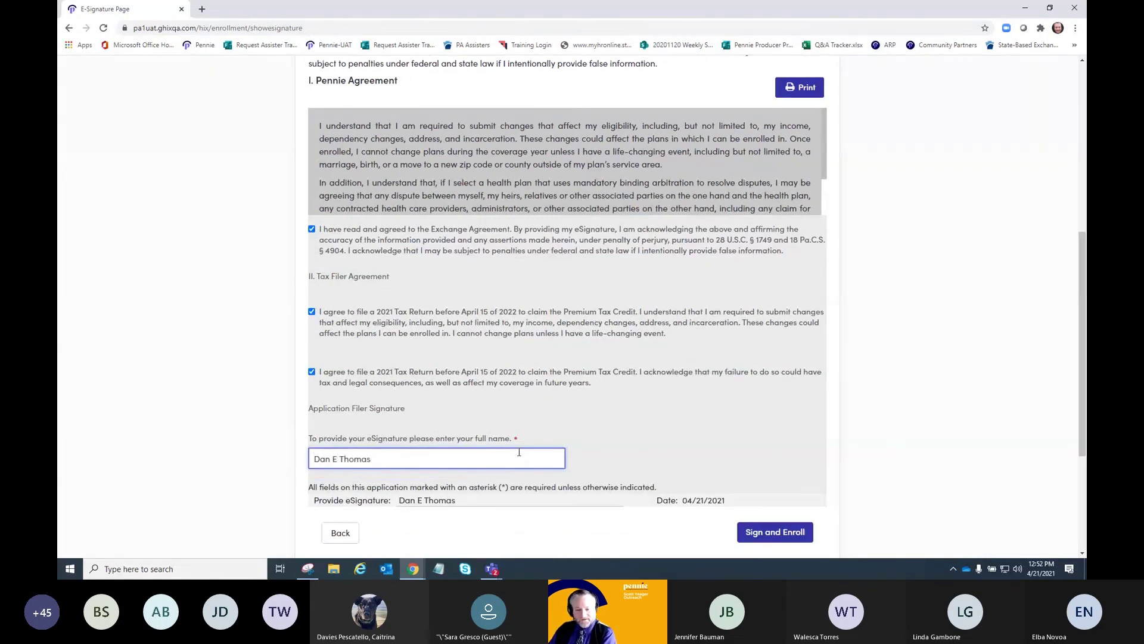
scroll(658, 398, "down", 3)
scroll(660, 400, "down", 1)
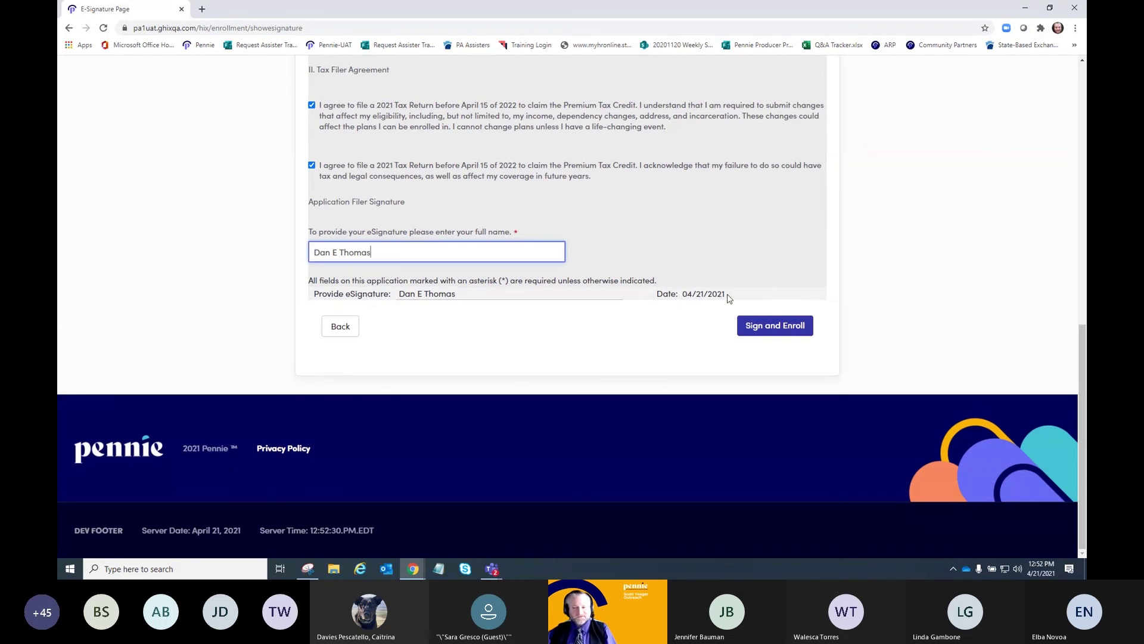
left_click(766, 333)
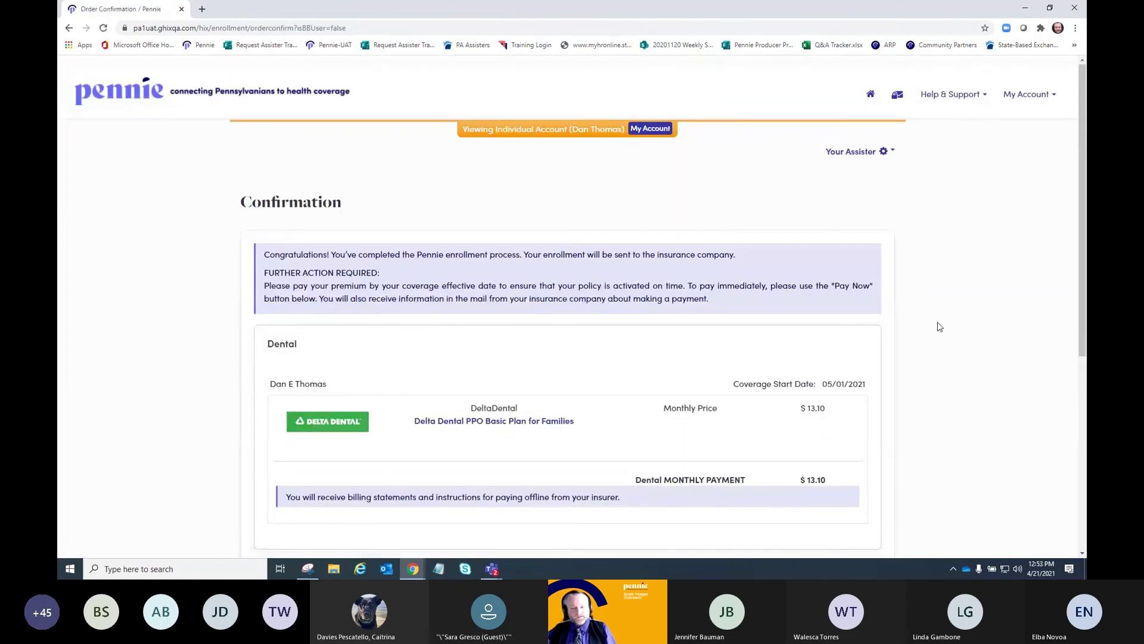
scroll(940, 326, "down", 3)
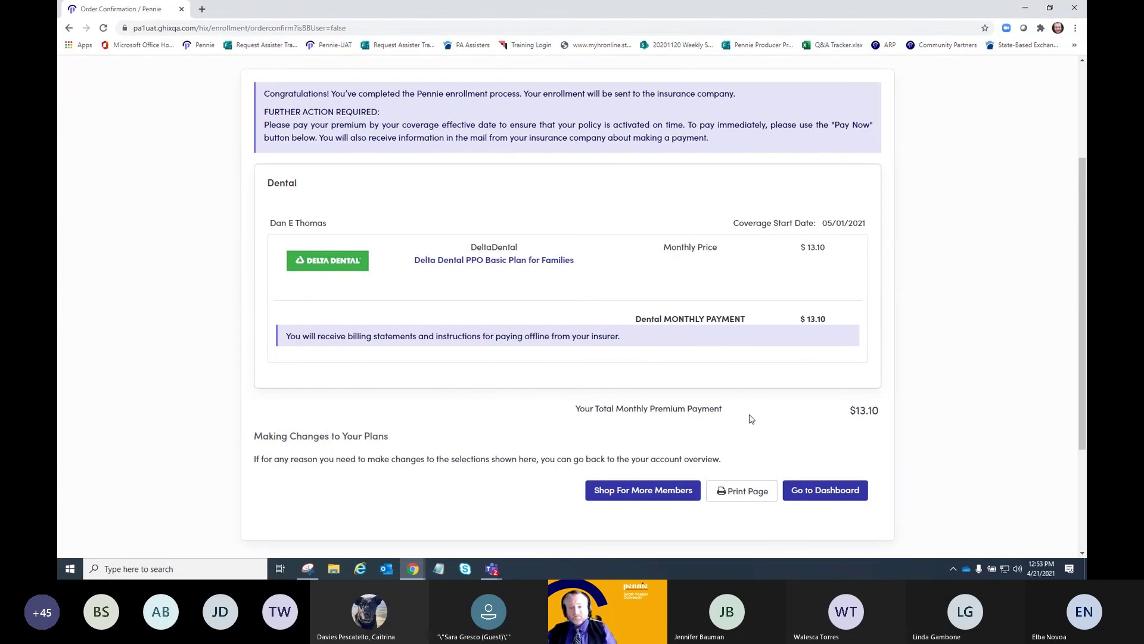
scroll(834, 403, "down", 2)
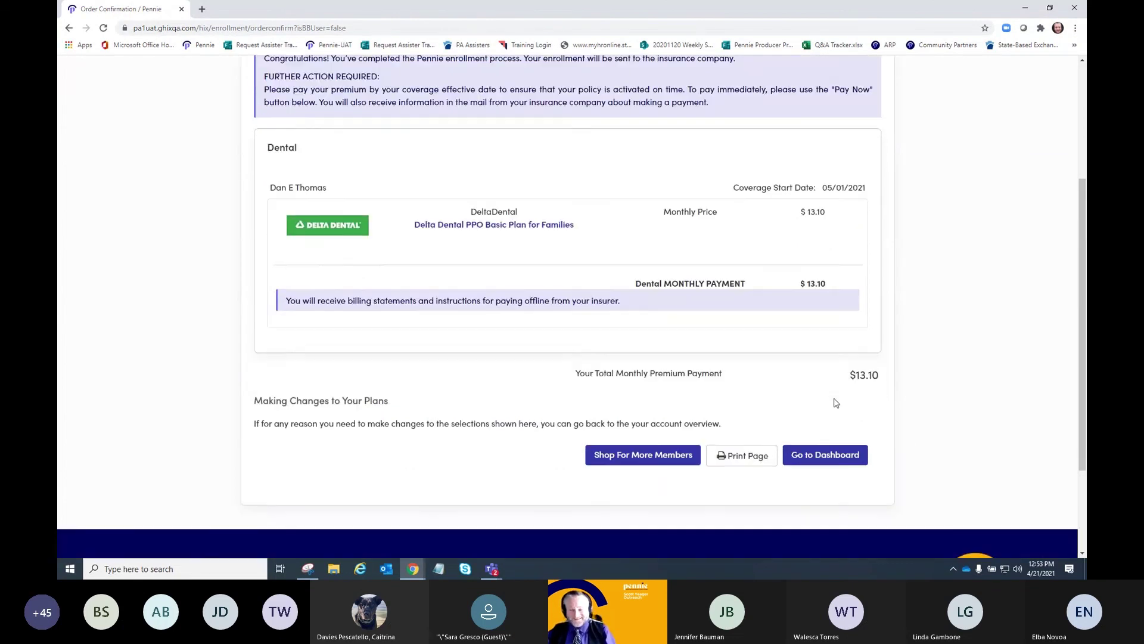
scroll(834, 402, "up", 3)
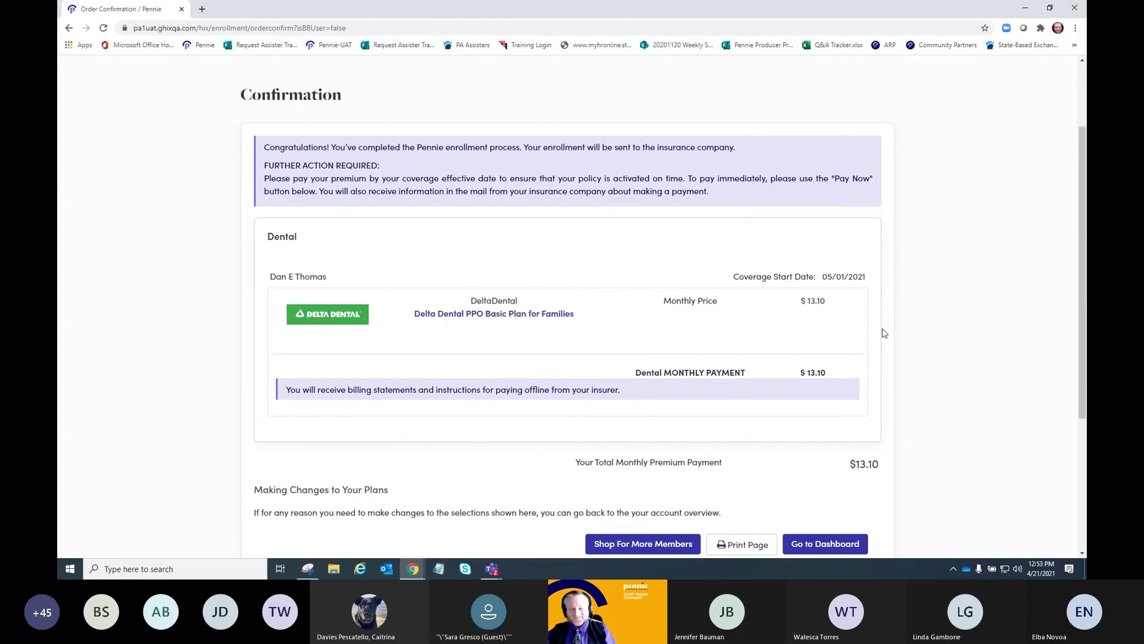
- View the dashboard's enrollment confirmation, go back to the confirmation page, then open My Account
left_click(835, 543)
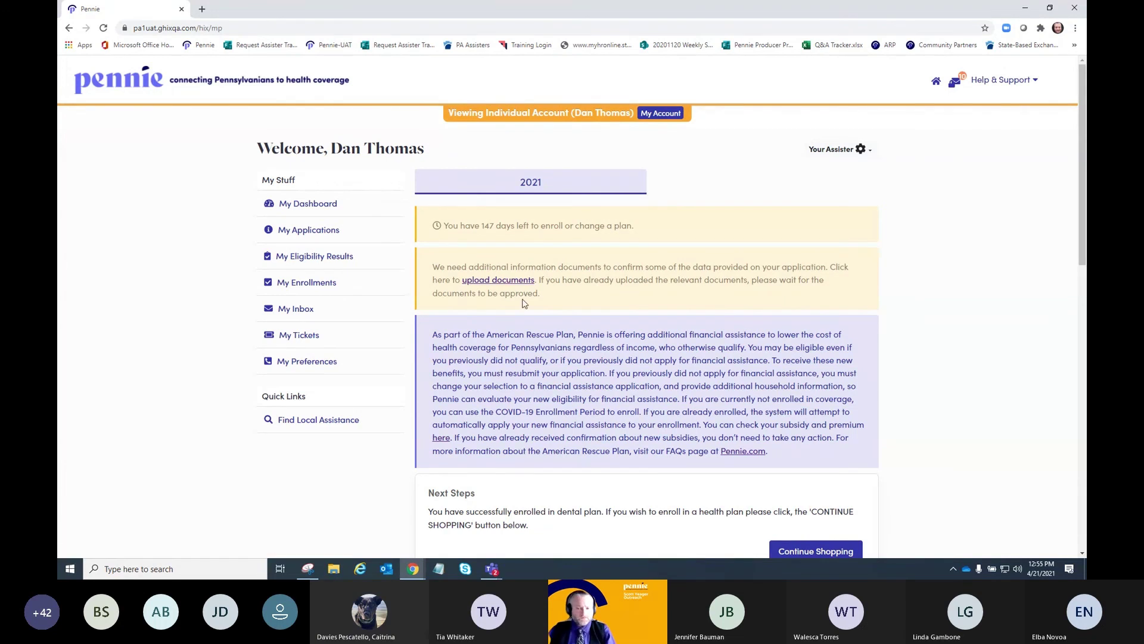
scroll(523, 303, "down", 3)
scroll(523, 302, "up", 3)
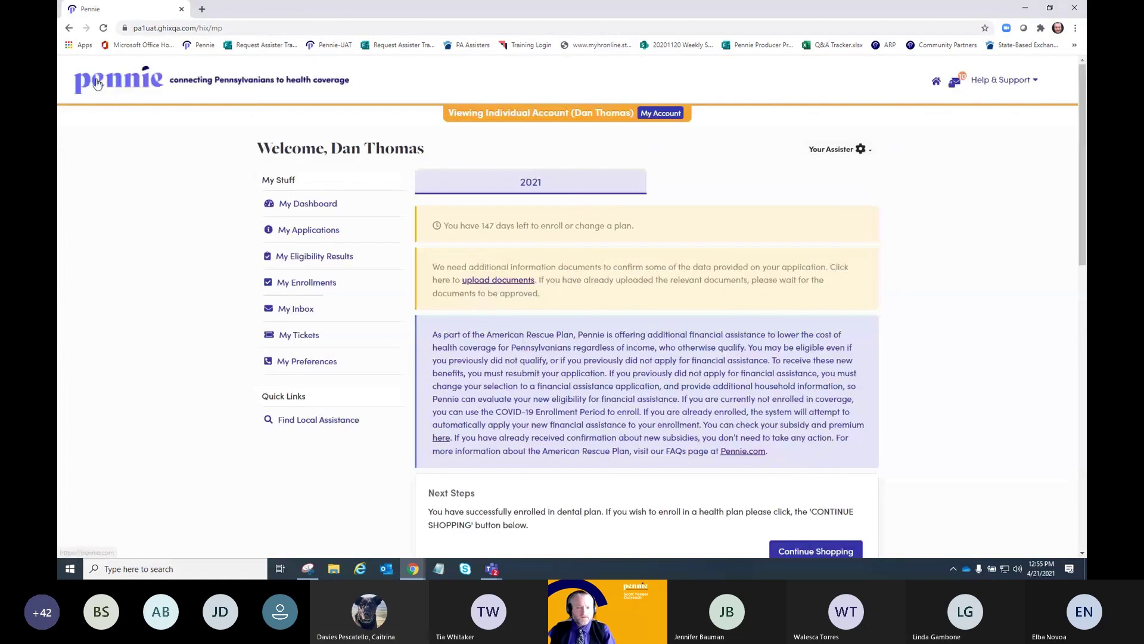
left_click(67, 29)
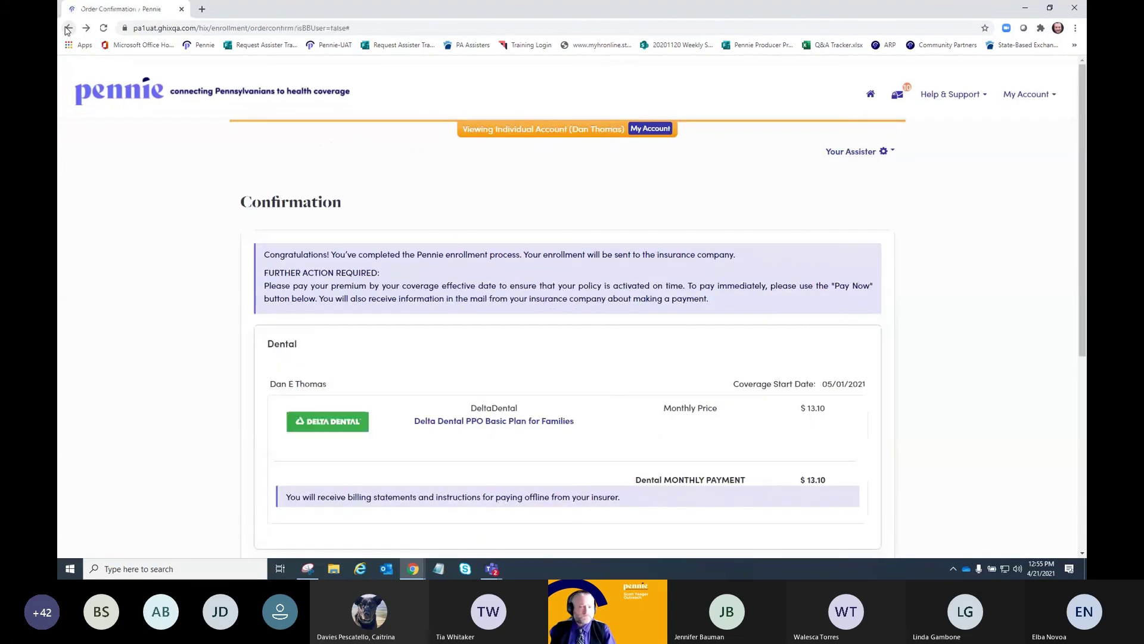
left_click(648, 130)
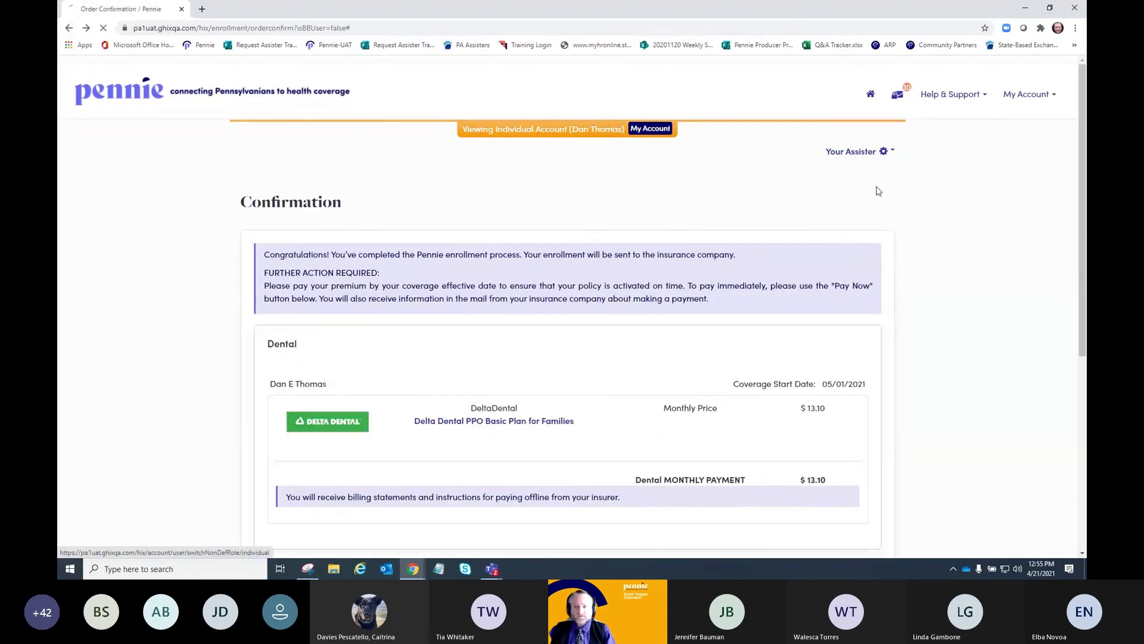
- Open pennie.com in a new tab and start browsing health and dental plans
left_click(202, 9)
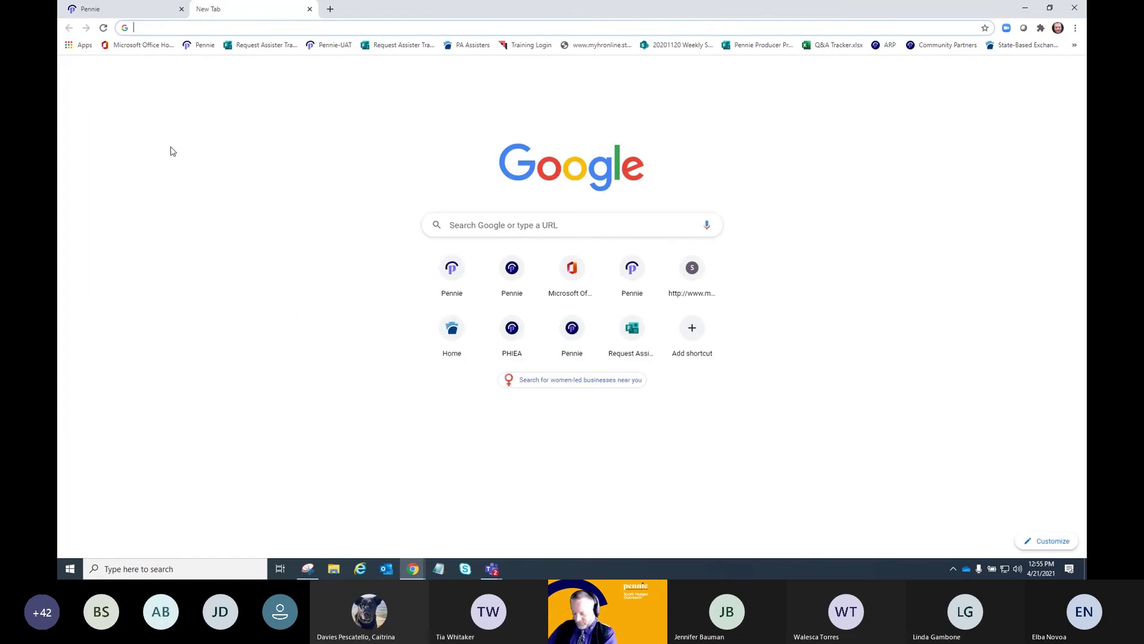
type("pennie.com")
key("Return")
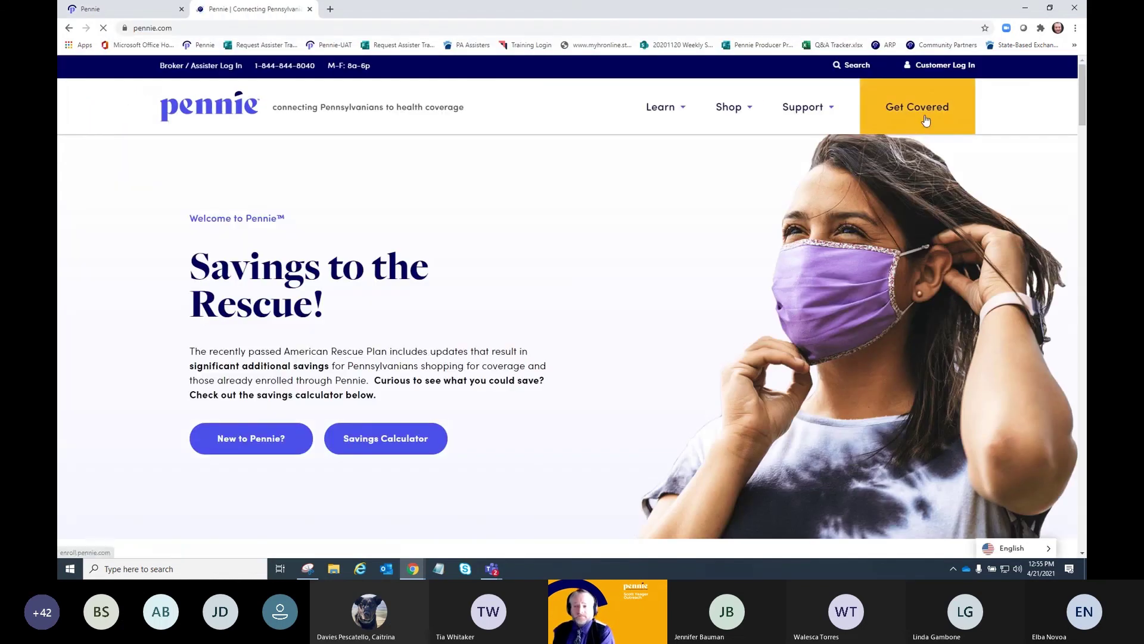
left_click(926, 120)
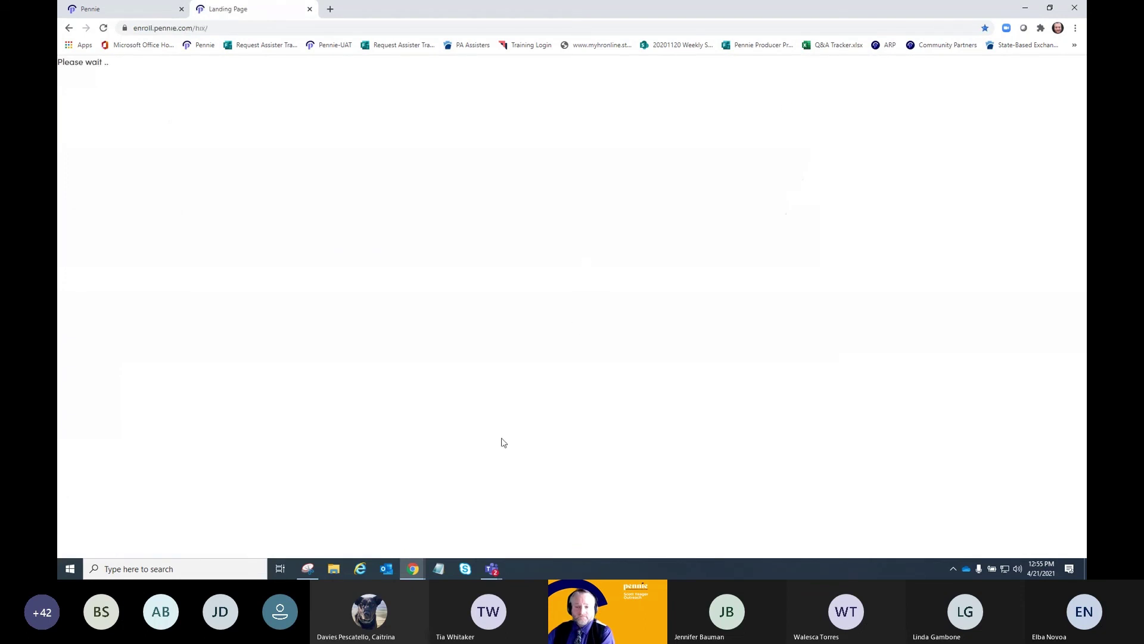
left_click(465, 296)
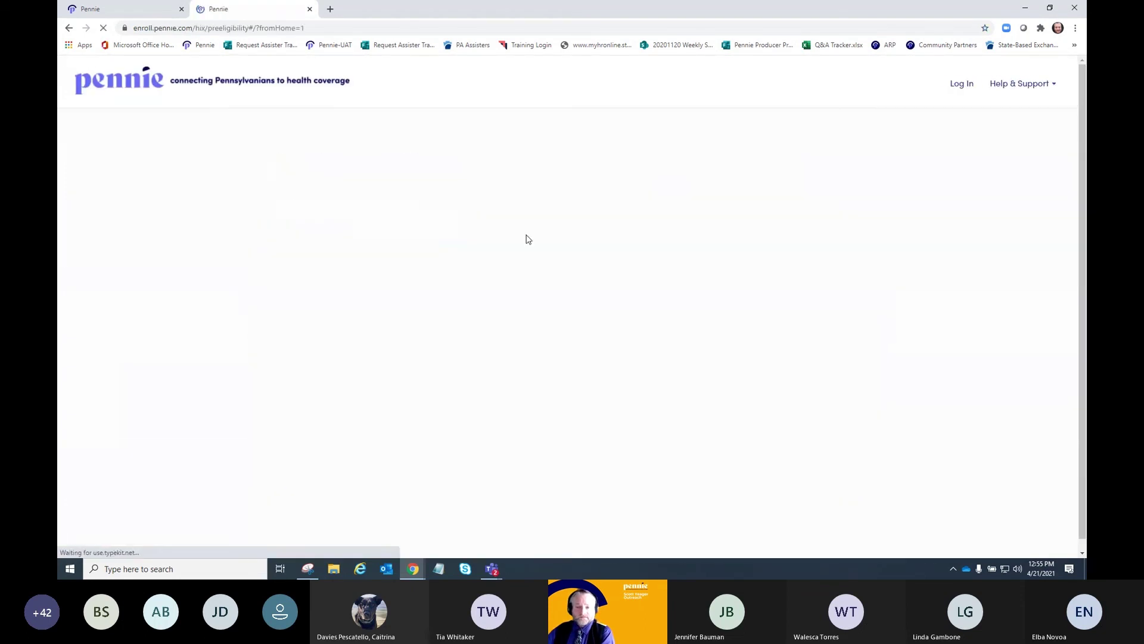
scroll(858, 411, "down", 4)
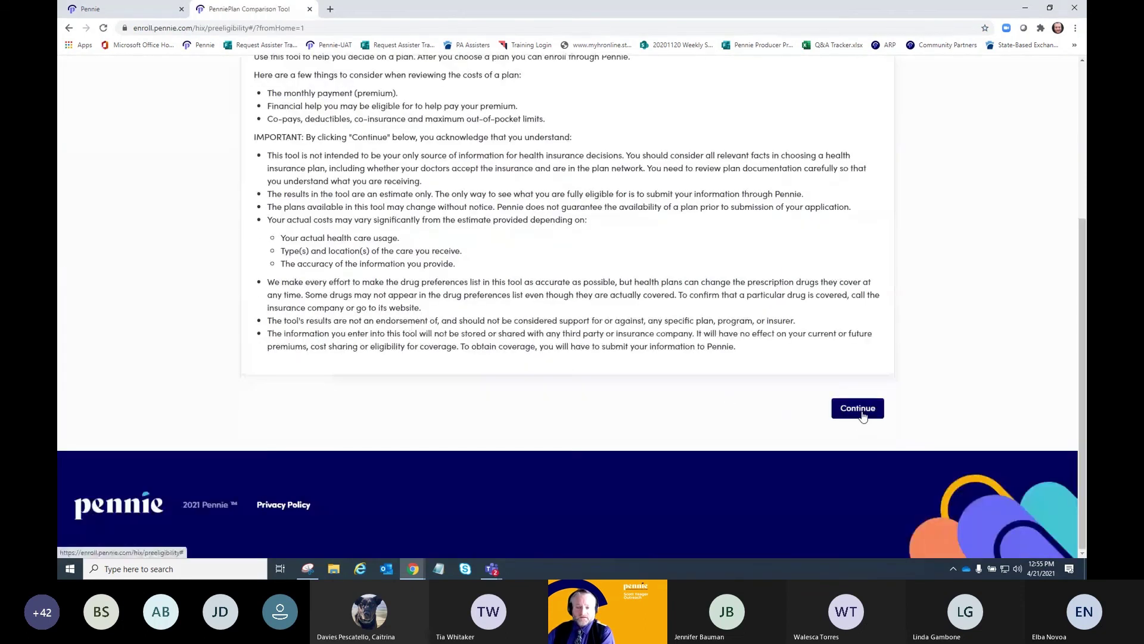
left_click(858, 408)
left_click(577, 309)
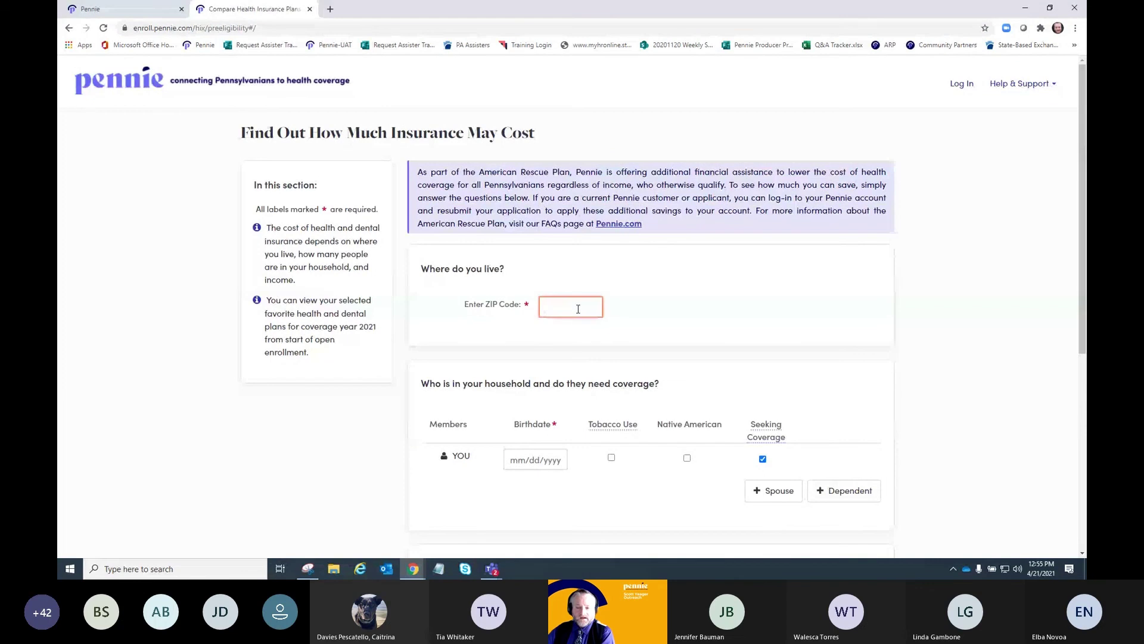
type("171")
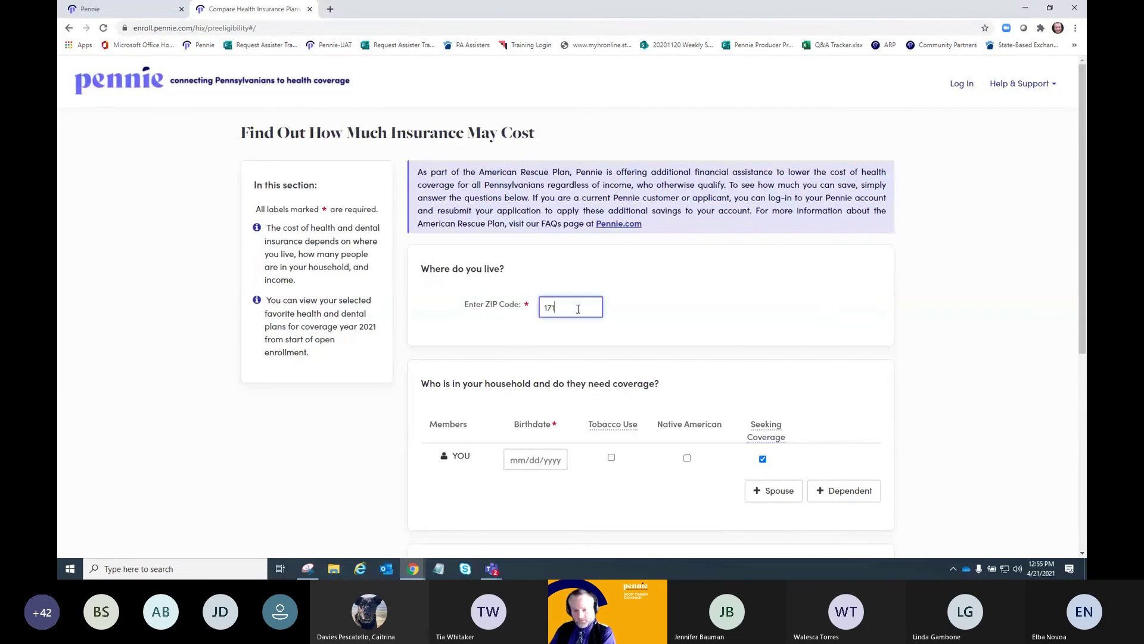
type("01")
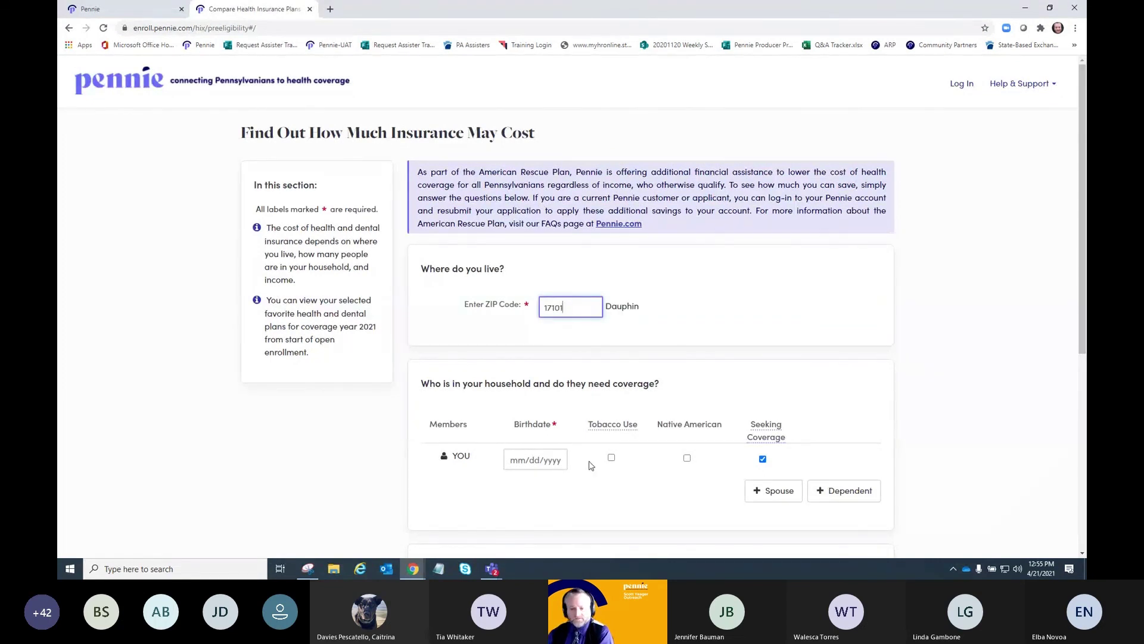
left_click(545, 461)
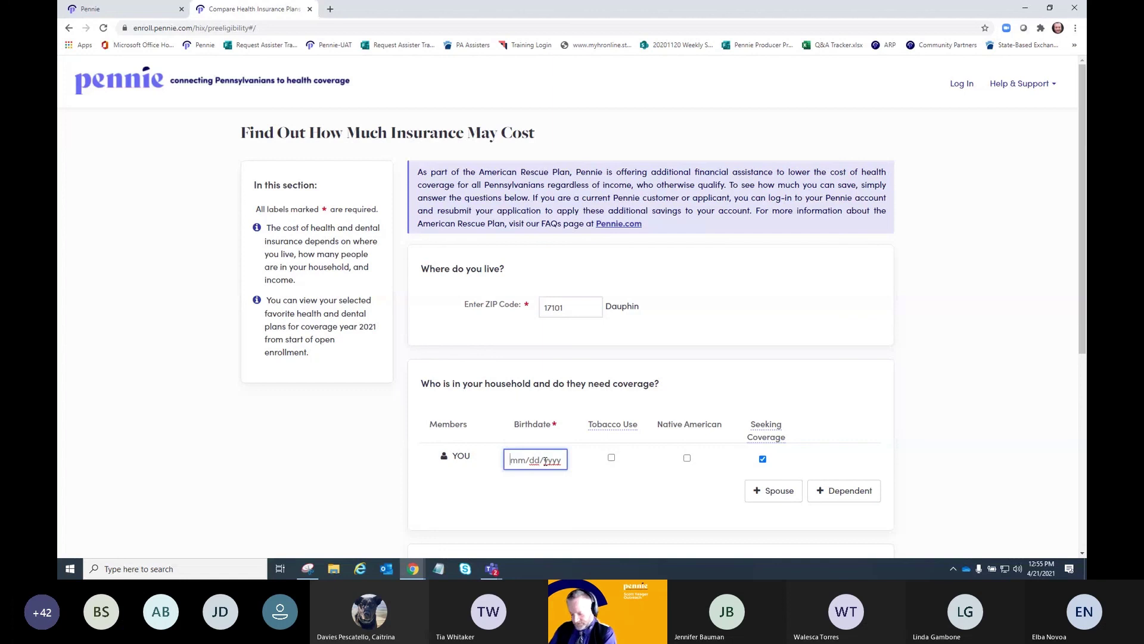
type("02/")
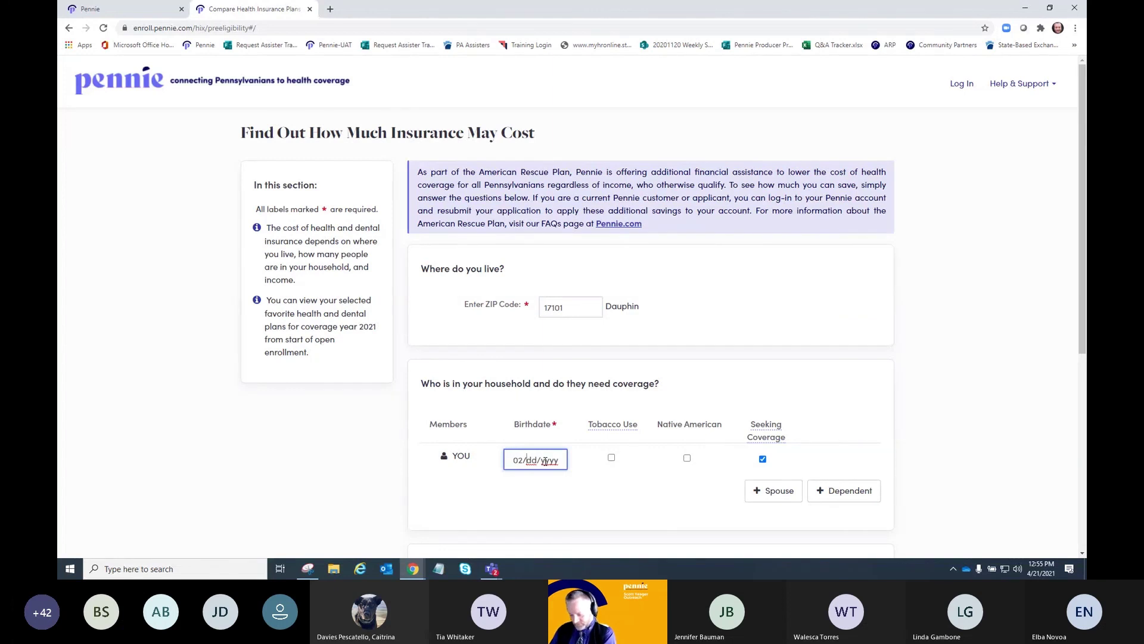
type("07/")
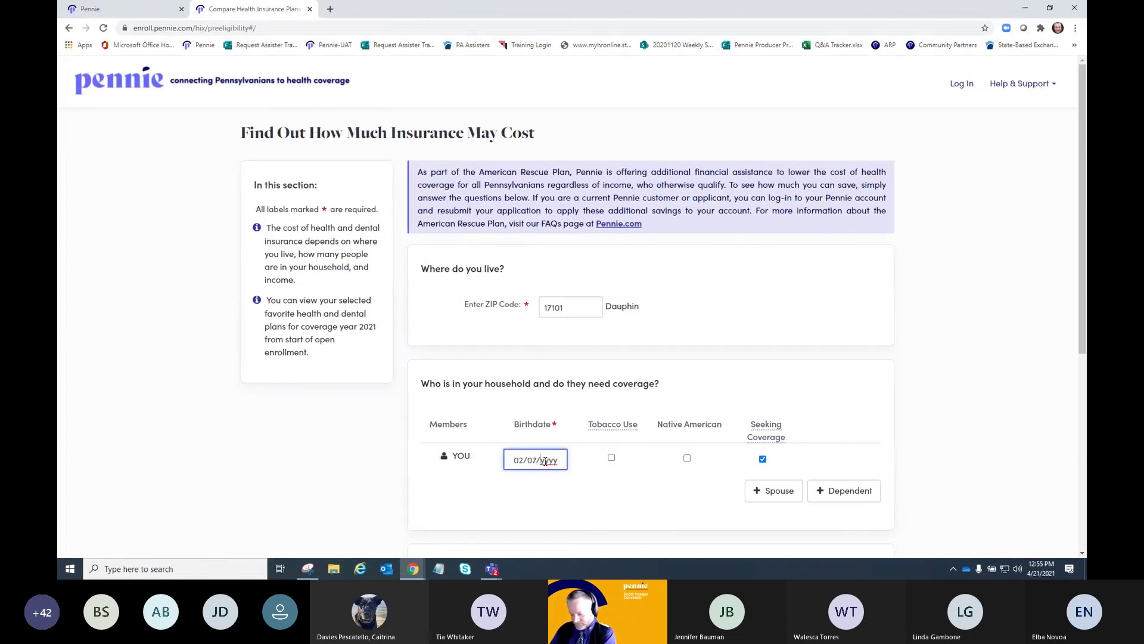
type("1994")
scroll(593, 464, "down", 3)
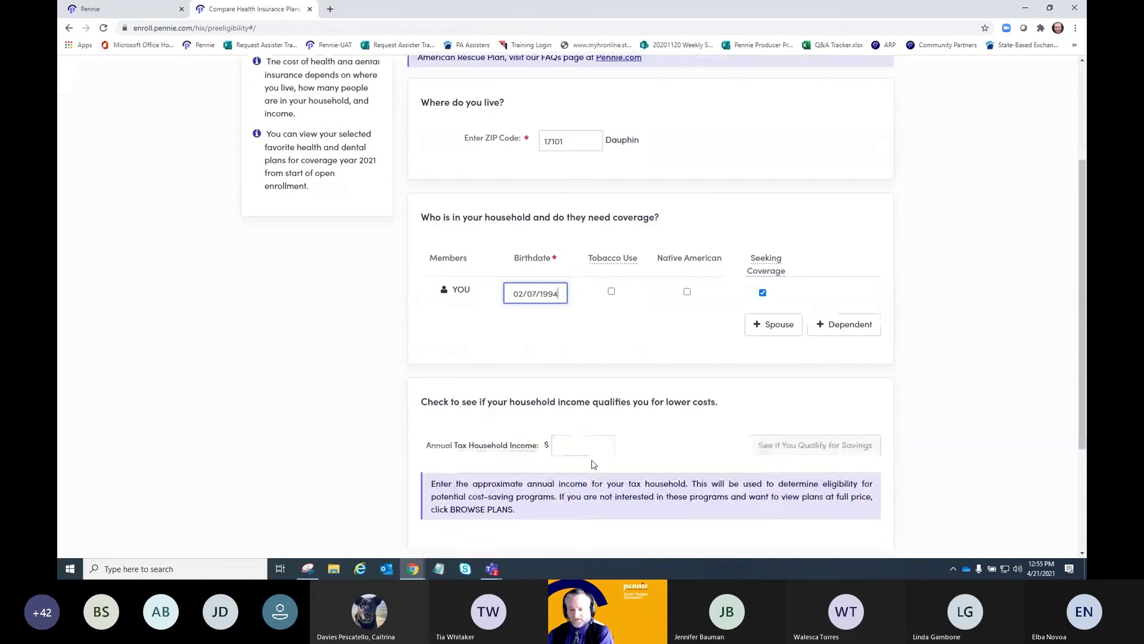
scroll(593, 464, "down", 1)
left_click(583, 397)
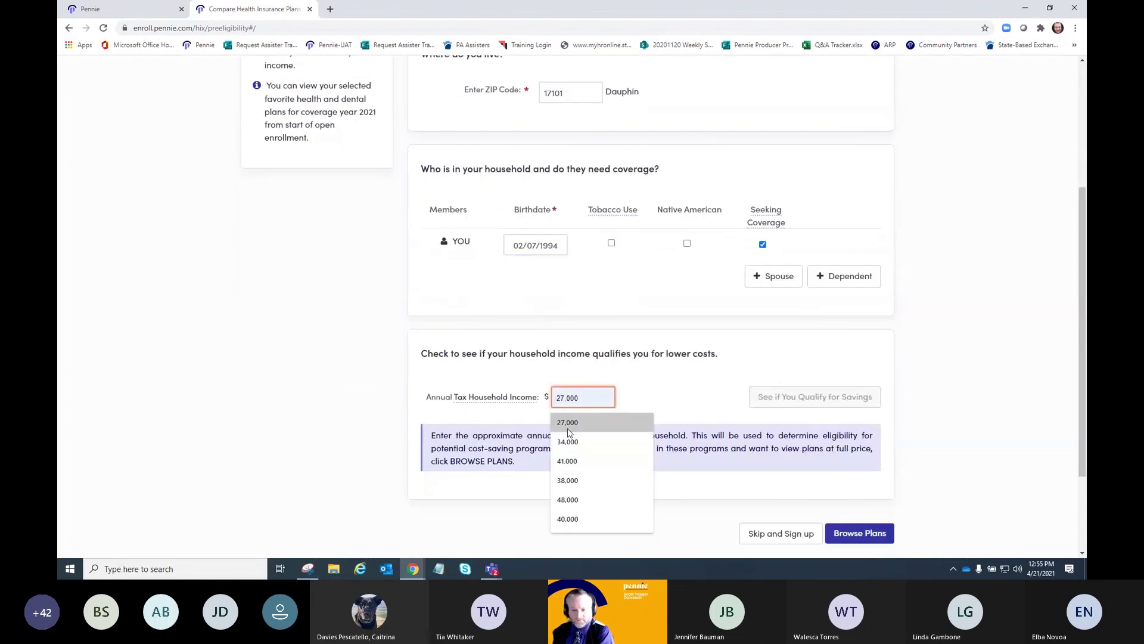
left_click(569, 424)
left_click(832, 395)
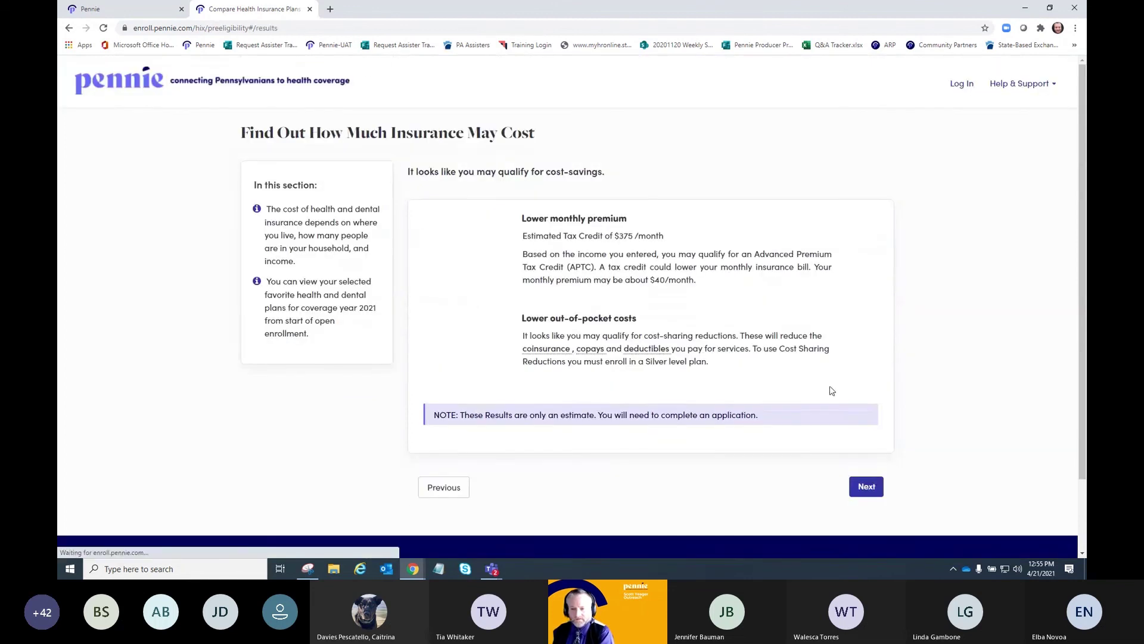
left_click(867, 488)
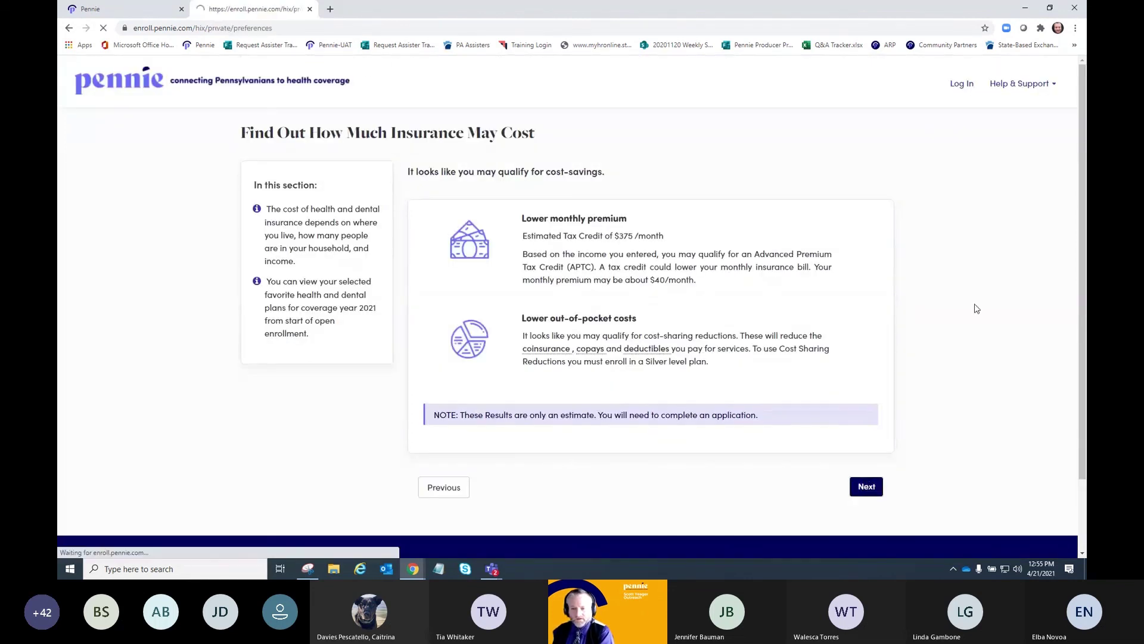
- Skip the questions and browse the dental plan results
left_click(742, 189)
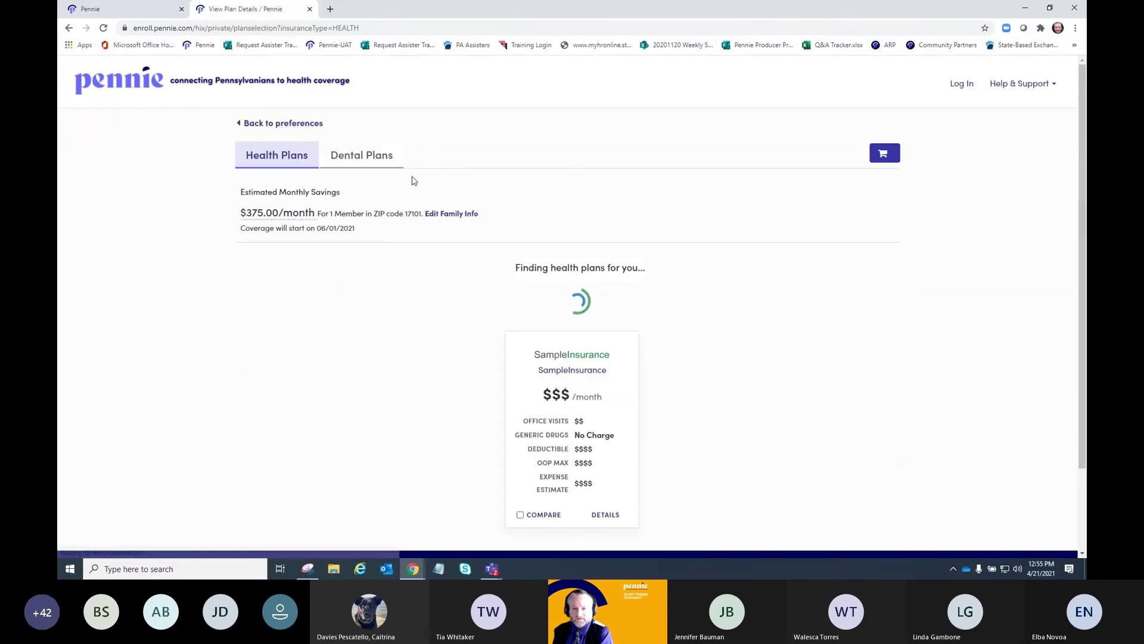
left_click(365, 162)
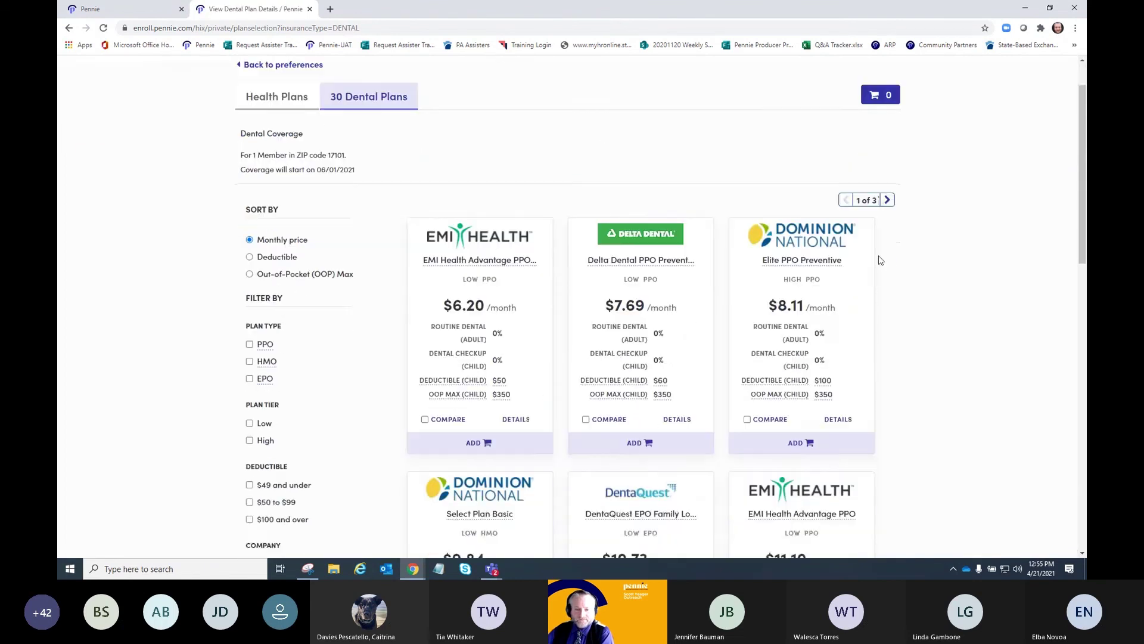
scroll(881, 257, "down", 7)
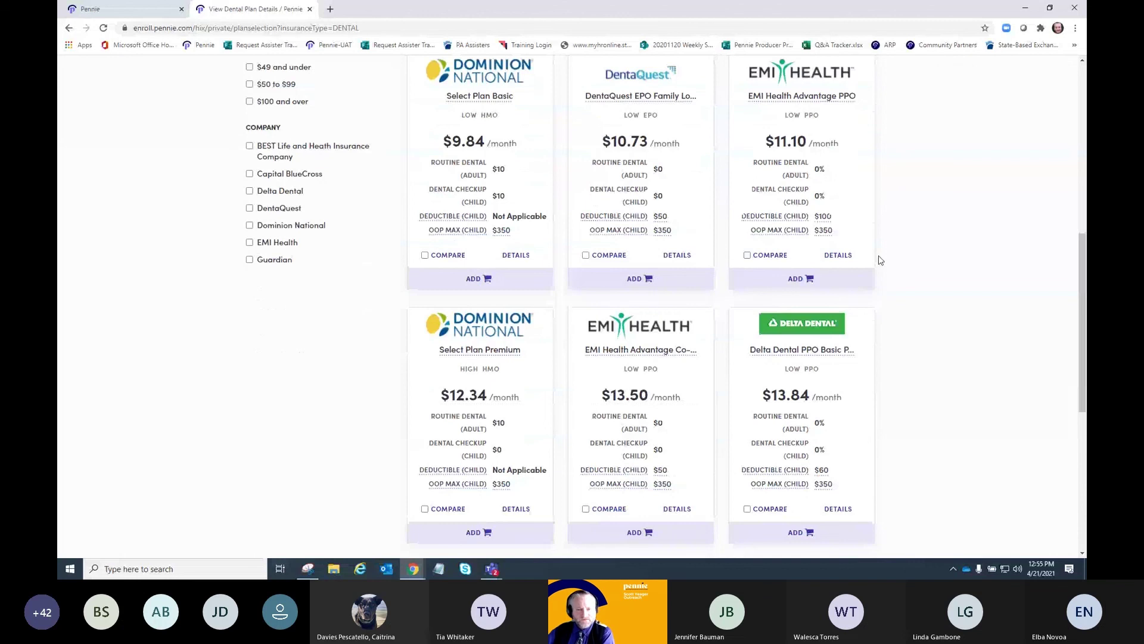
scroll(881, 259, "up", 7)
- Return to the healthcare-needs questions and start a doctor name search near 17101
left_click(104, 119)
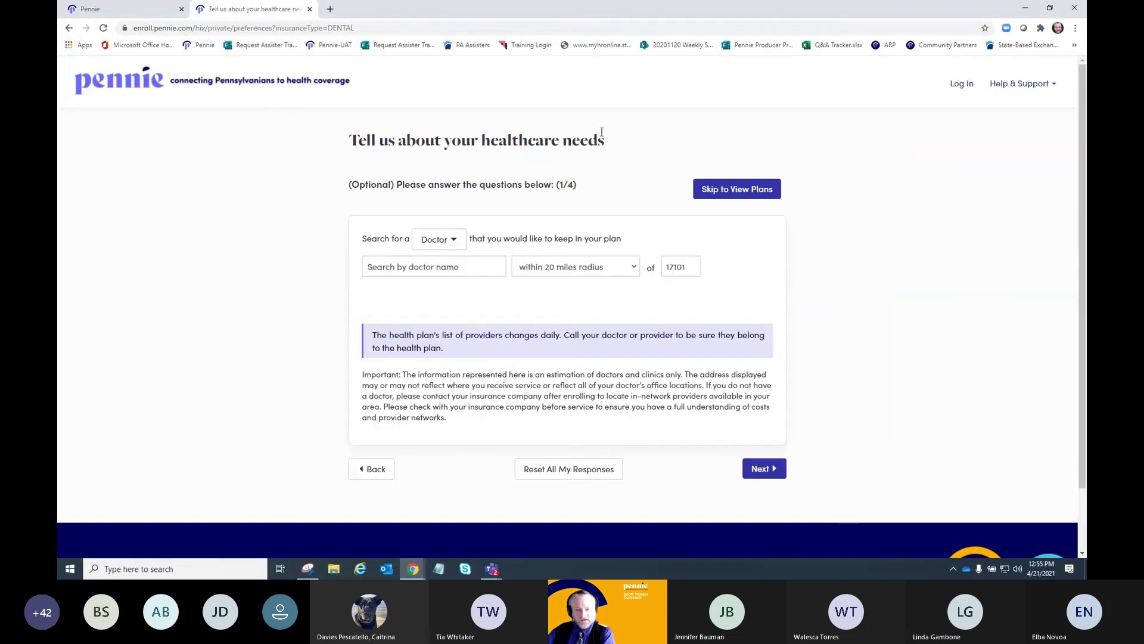
left_click(450, 243)
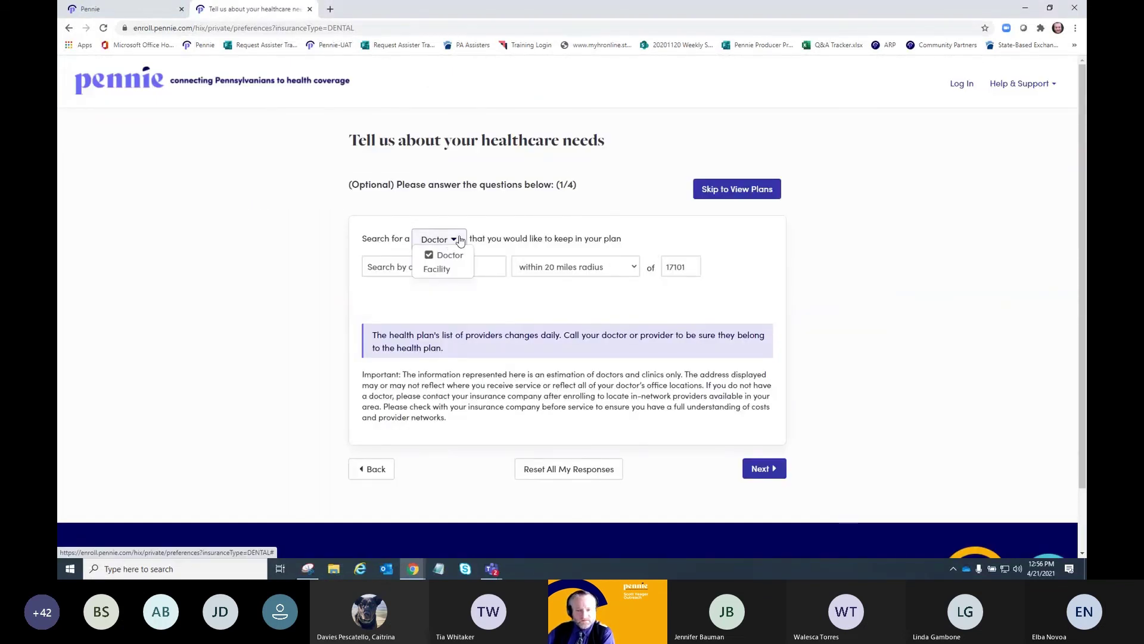
left_click(504, 264)
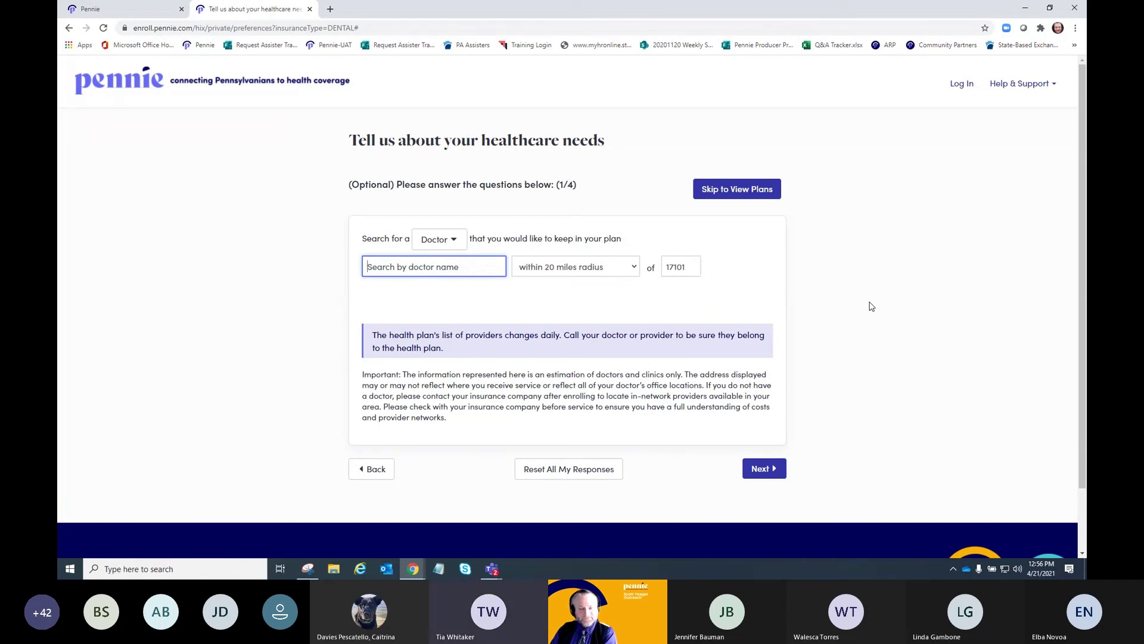
- Search for the dentist by surname and add the matching Harrisburg dentist as a doctor to keep
type("Na")
type("gy")
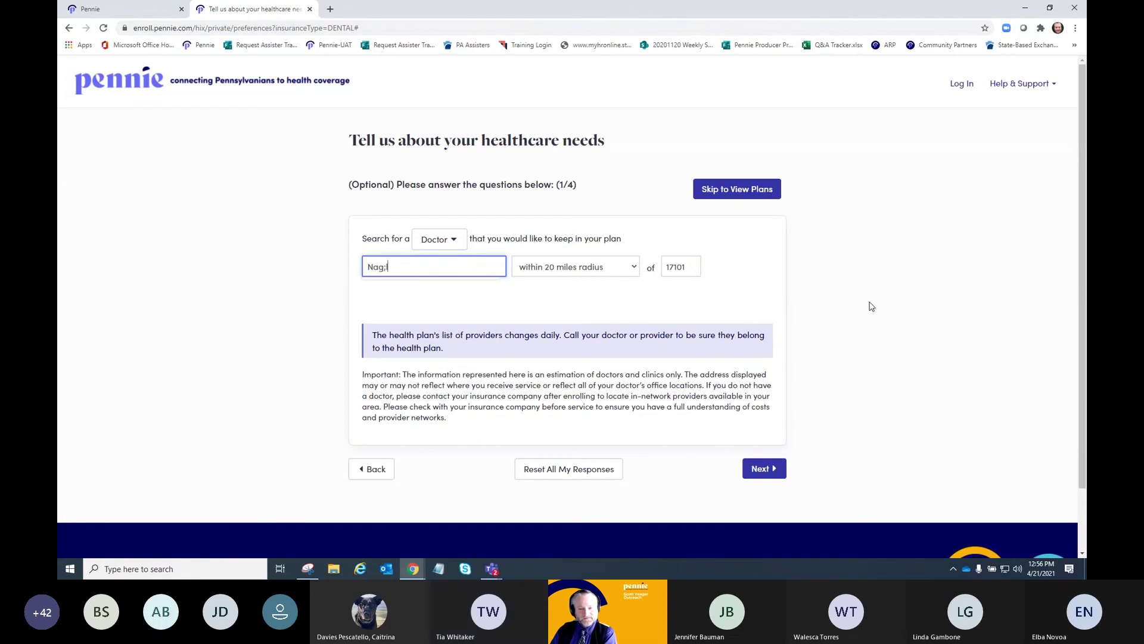
key("BackSpace")
key("BackSpace")
type("gle")
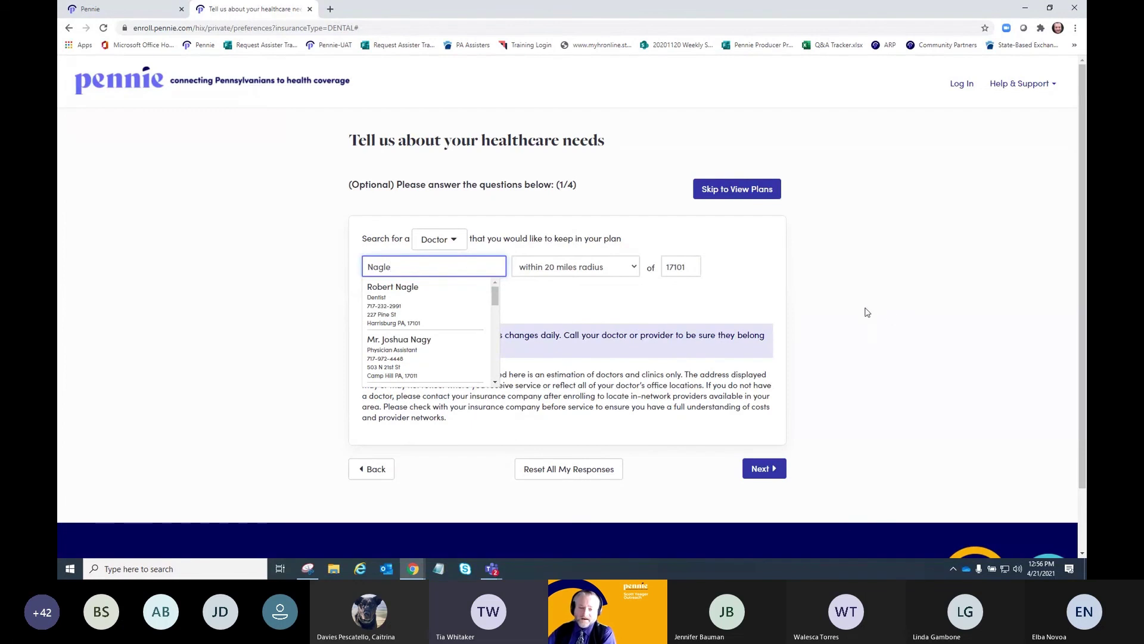
left_click(400, 310)
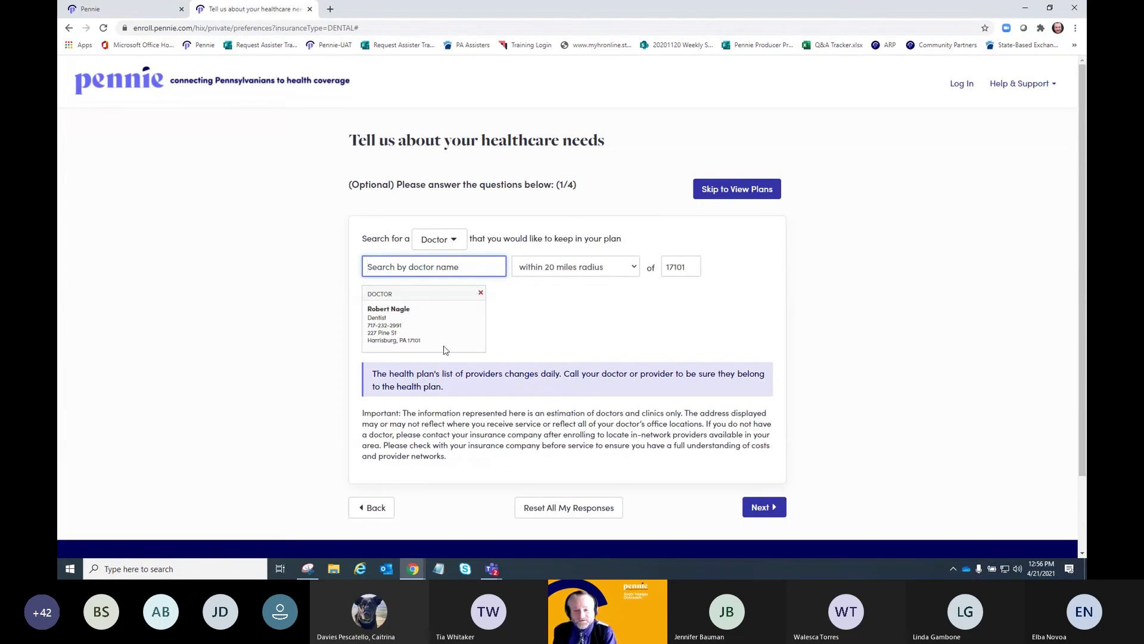
- Keep default answers for the remaining questions and show the 30 dental plans for ZIP 17101
left_click(762, 506)
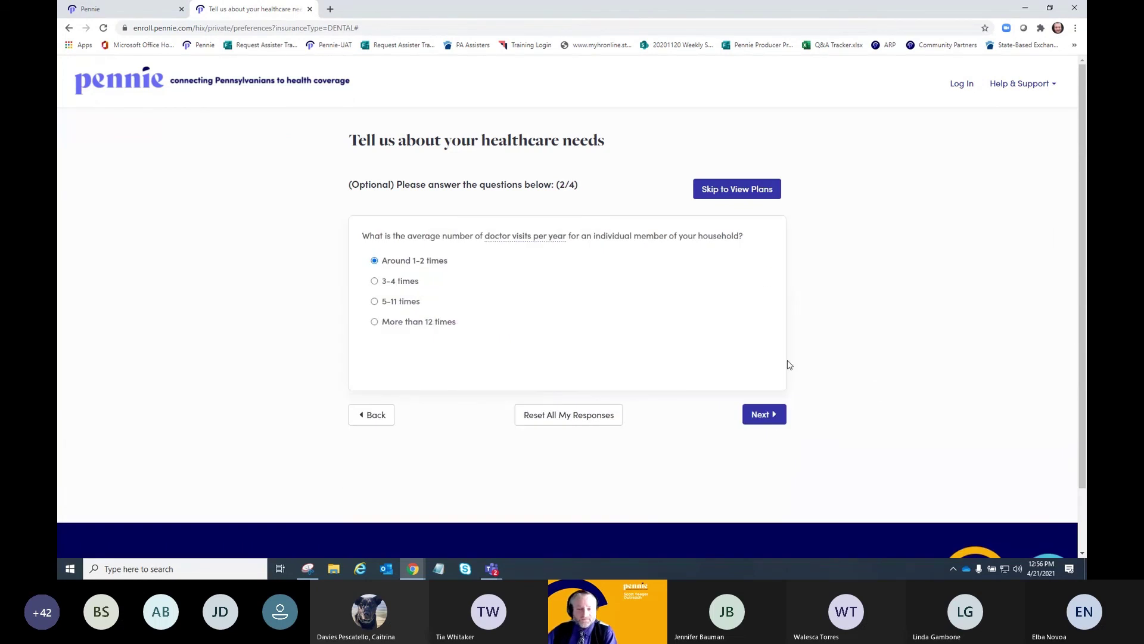
mouse_move(524, 244)
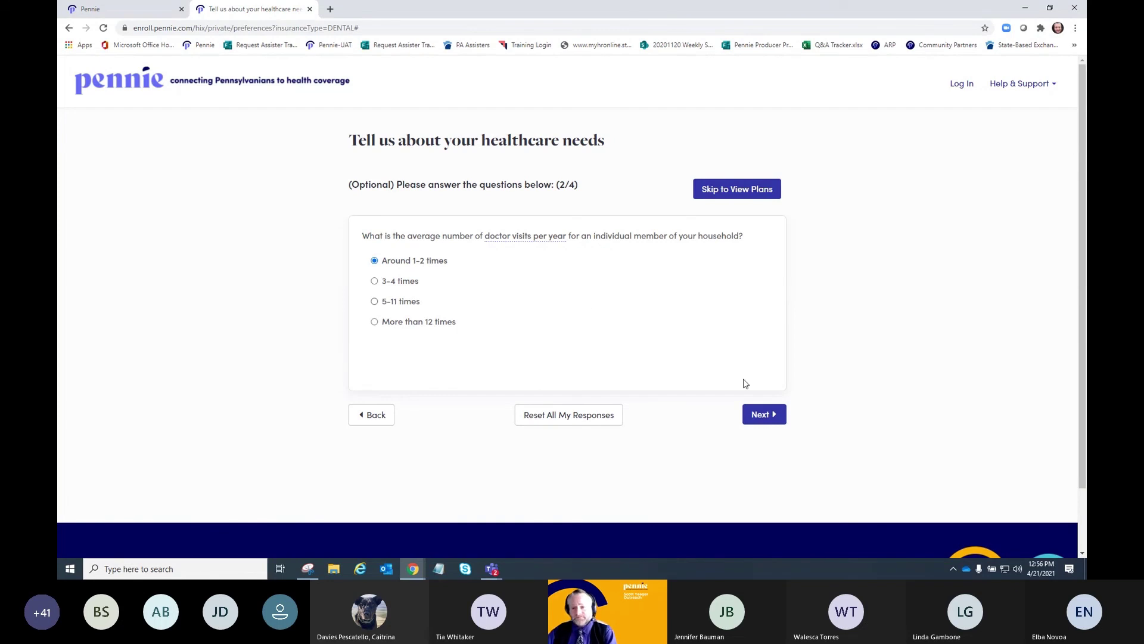
left_click(776, 415)
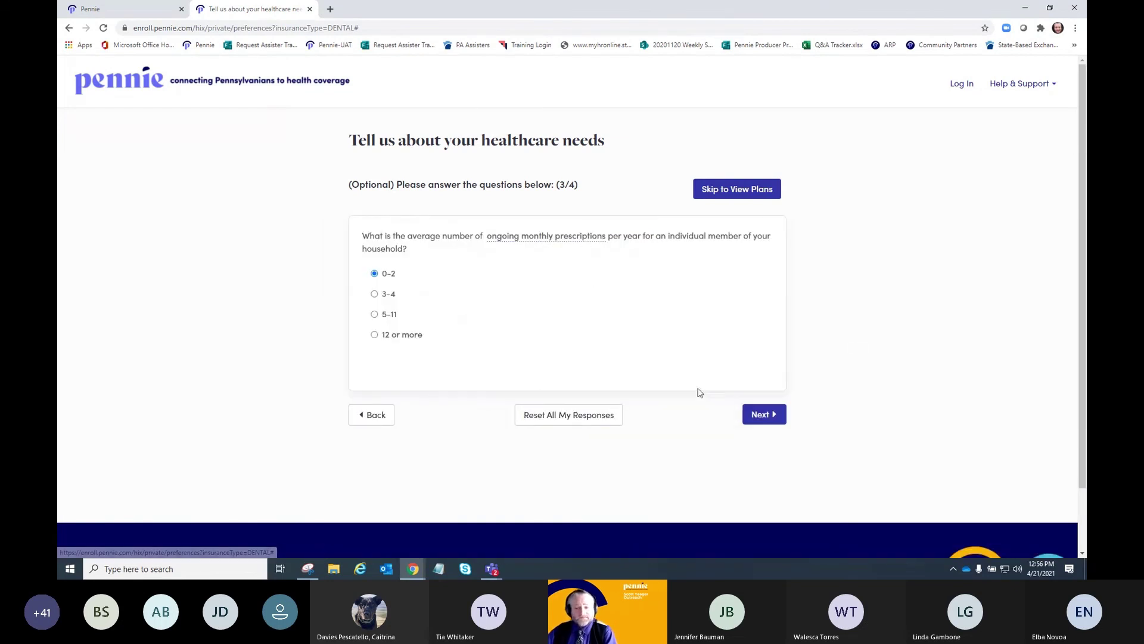
left_click(759, 419)
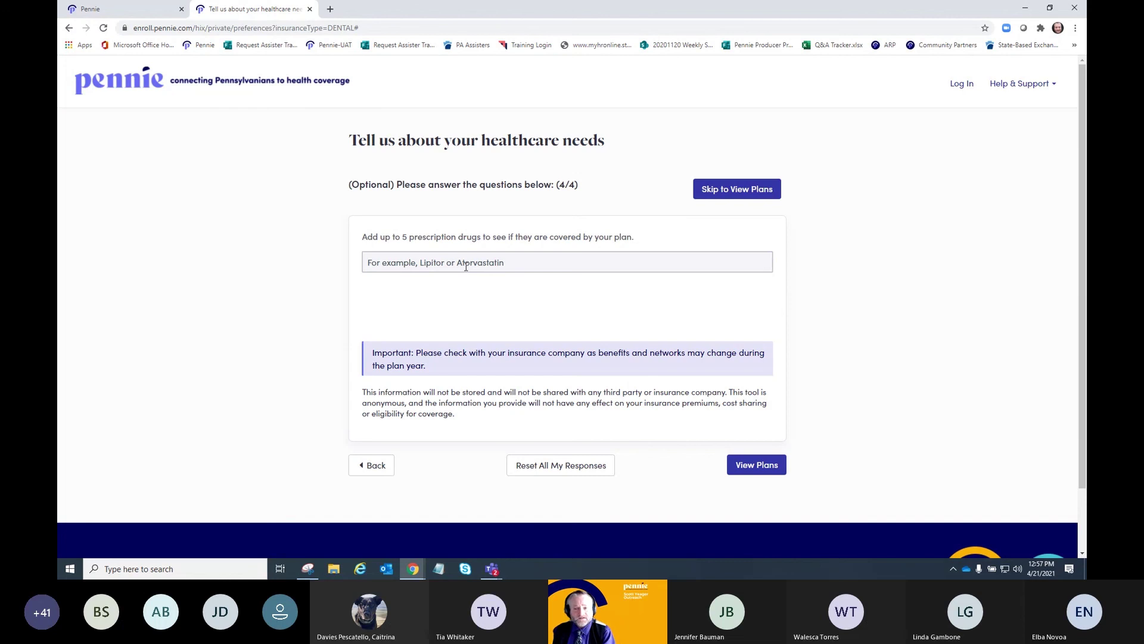
left_click(757, 465)
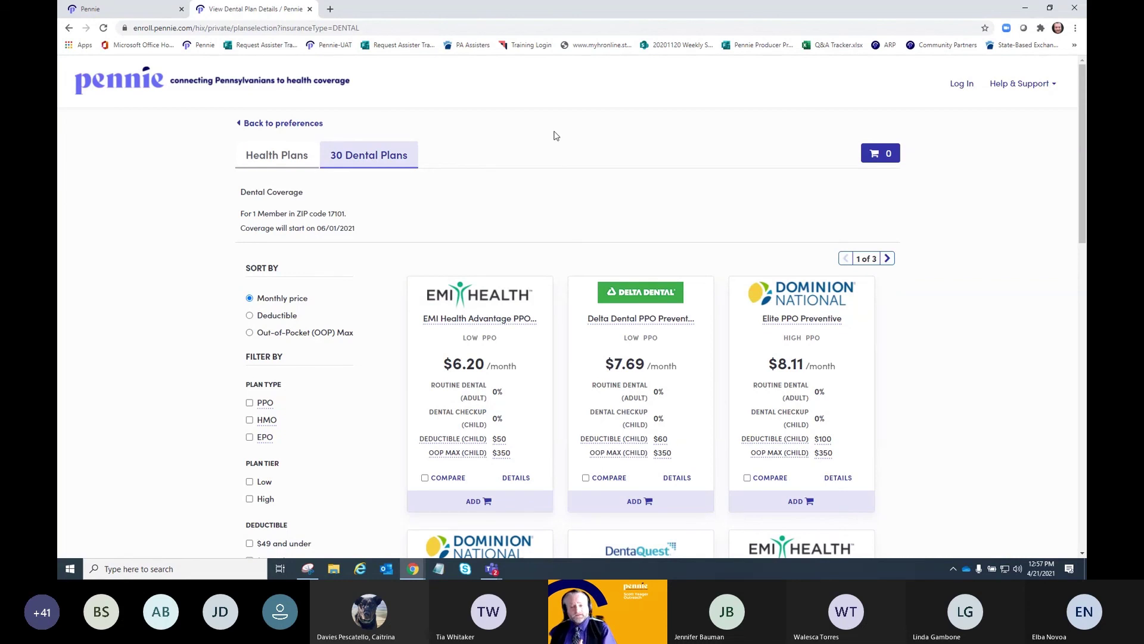
- Compare EMI Health, Delta Dental and Elite PPO Preventive side by side
scroll(554, 135, "down", 2)
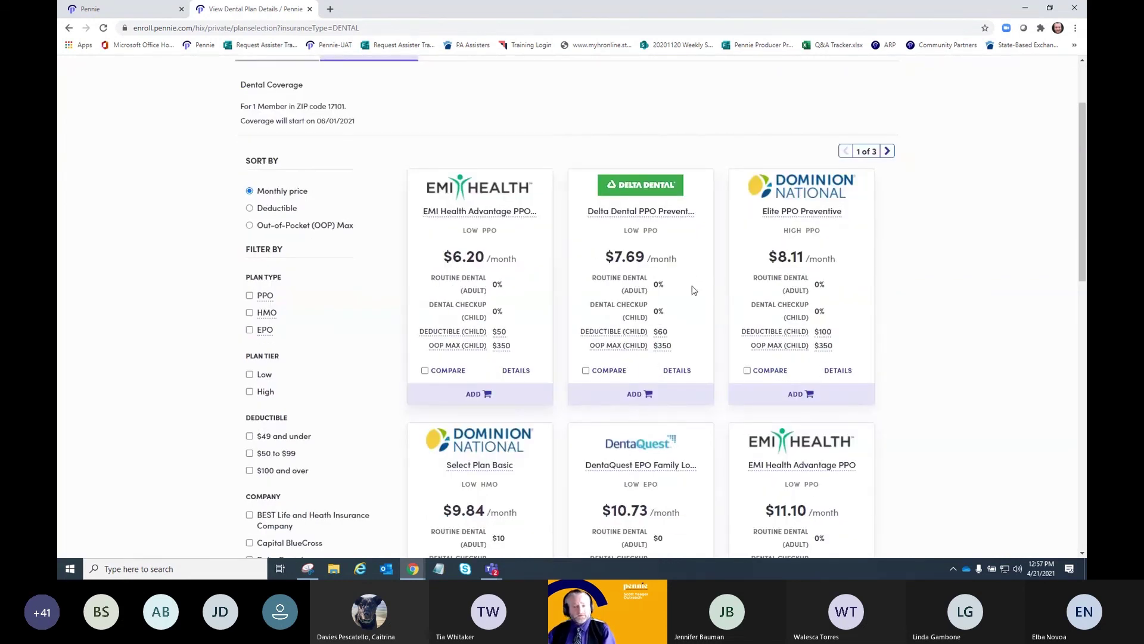
scroll(906, 314, "up", 2)
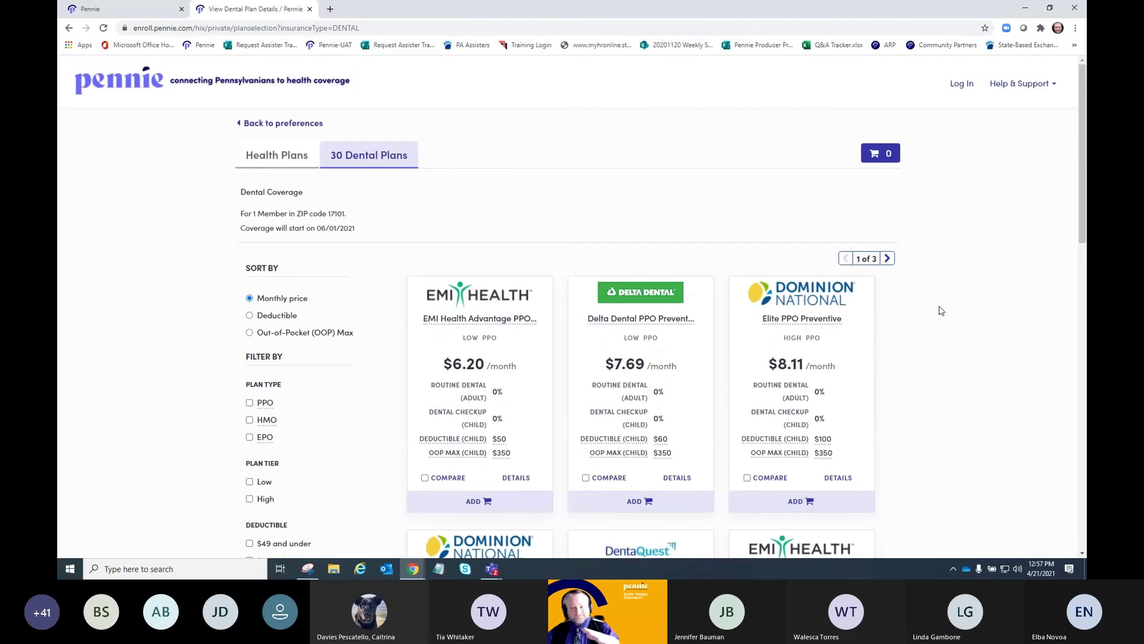
scroll(940, 311, "down", 4)
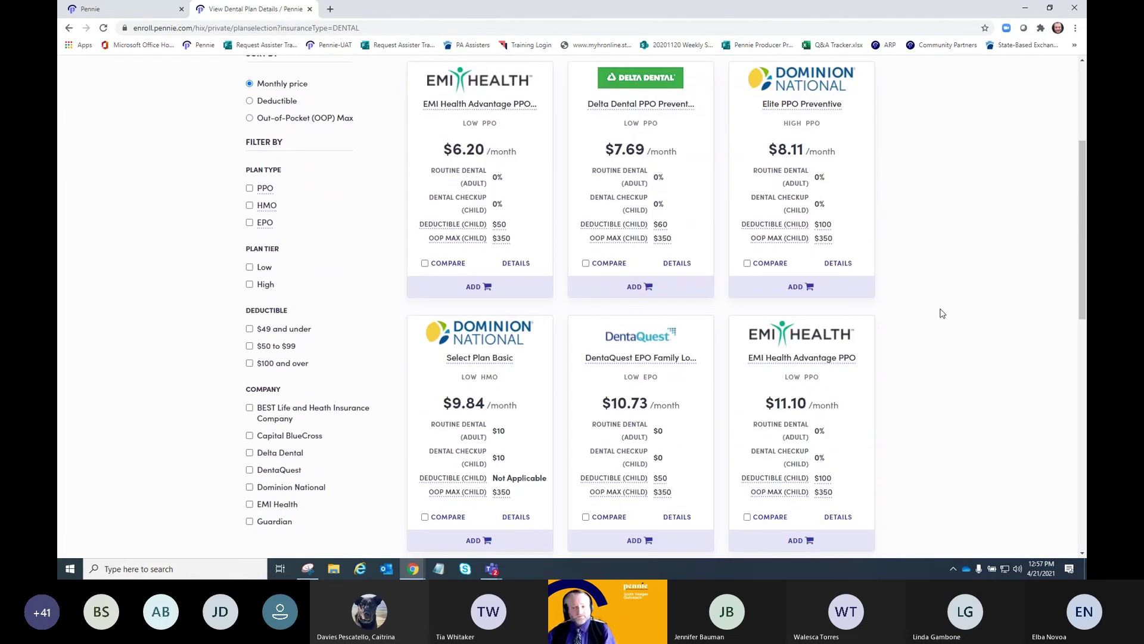
scroll(941, 313, "up", 1)
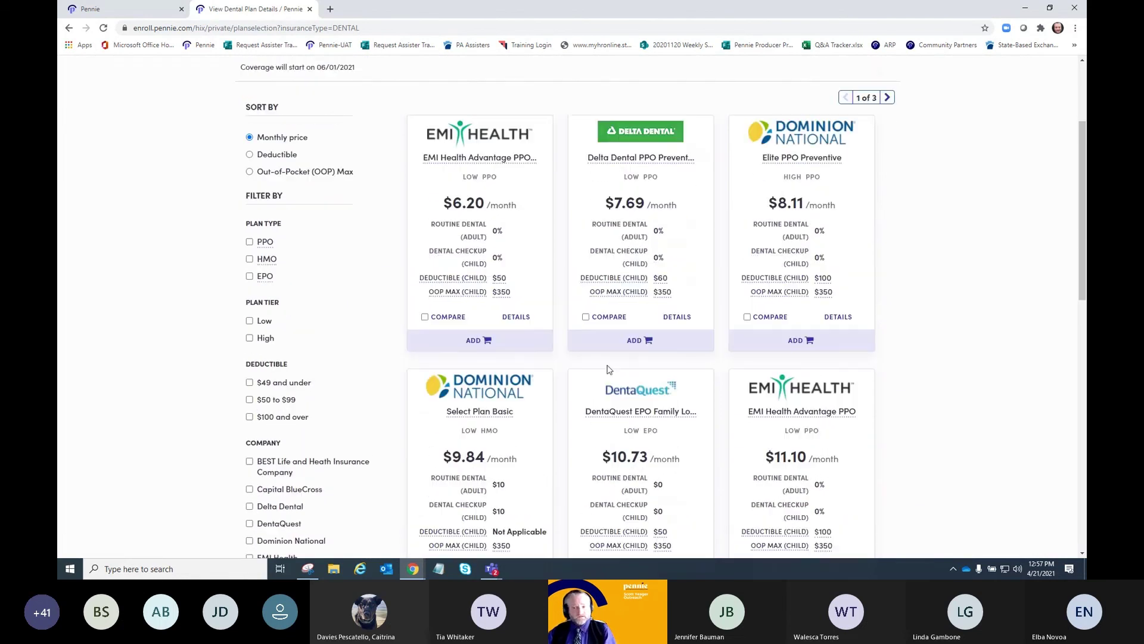
left_click(424, 321)
left_click(585, 319)
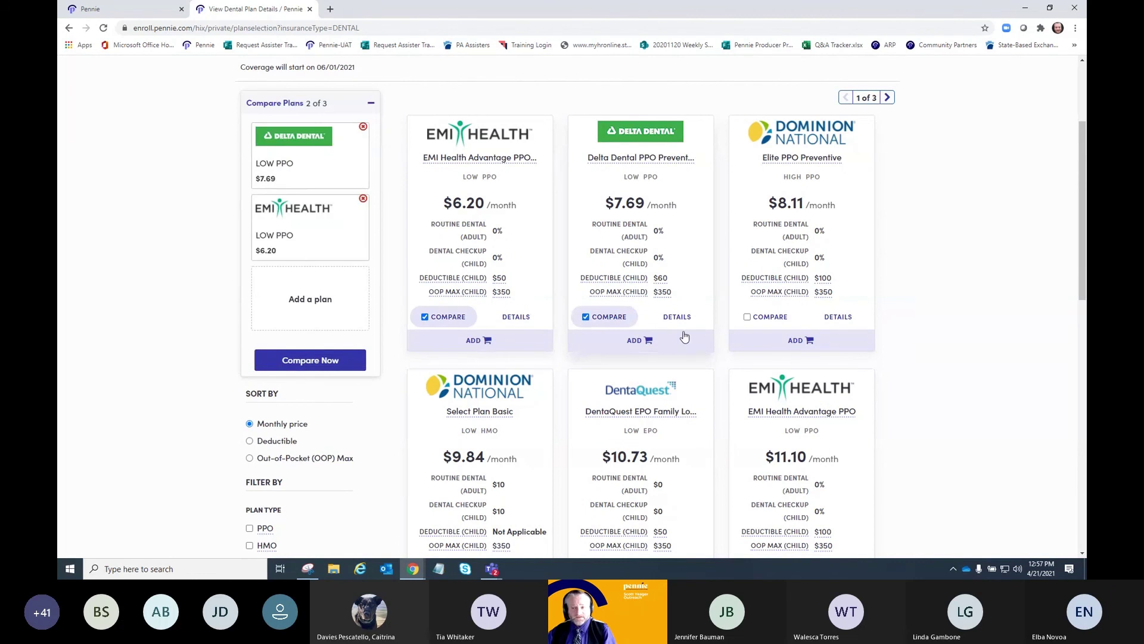
left_click(748, 318)
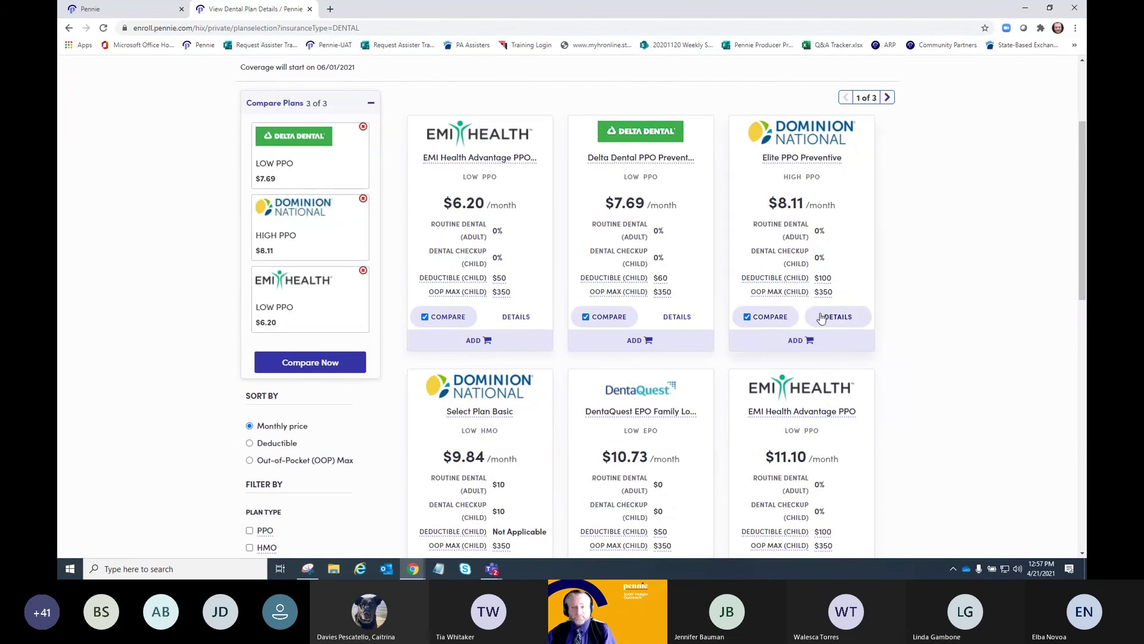
left_click(303, 360)
- Expand the Adult Dental Coverage and Child Dental Coverage sections of the comparison
scroll(147, 253, "down", 3)
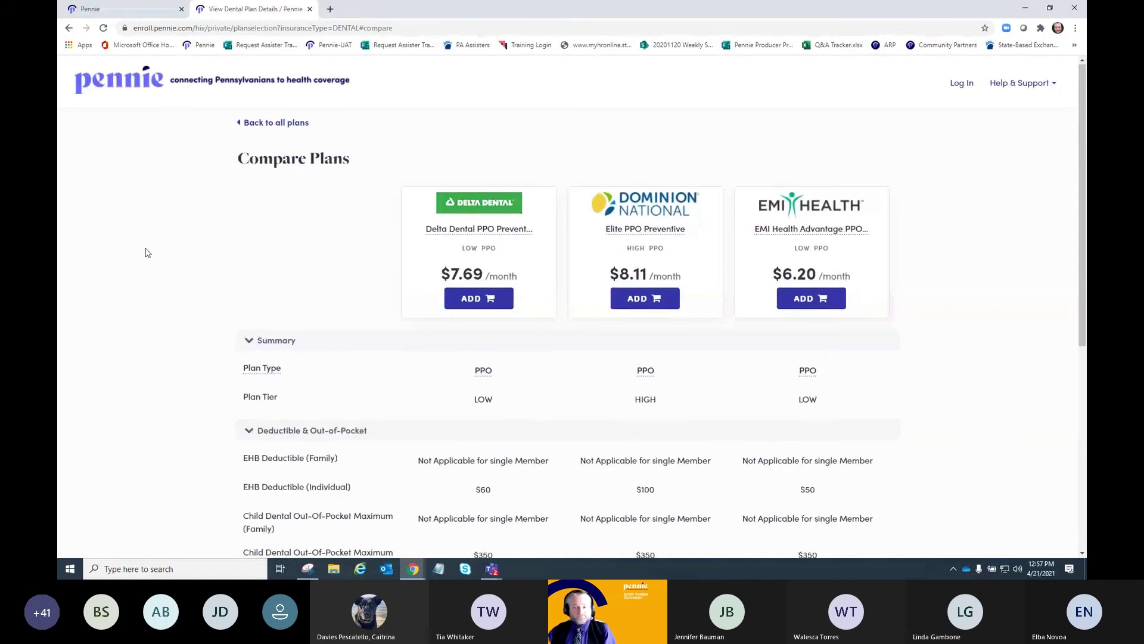
scroll(148, 253, "down", 3)
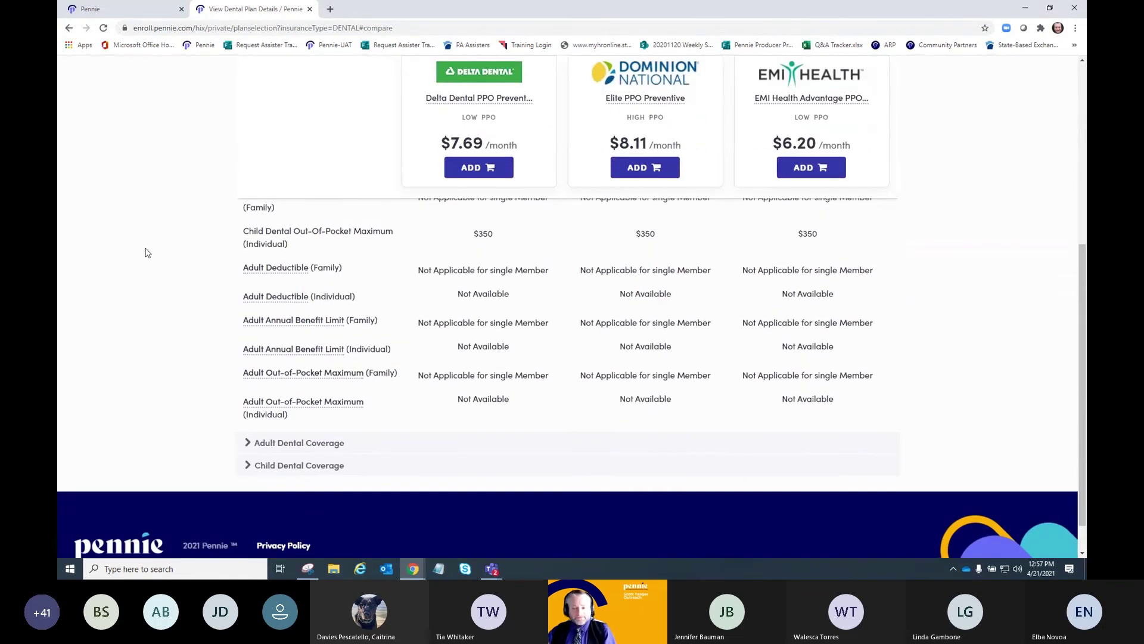
left_click(247, 409)
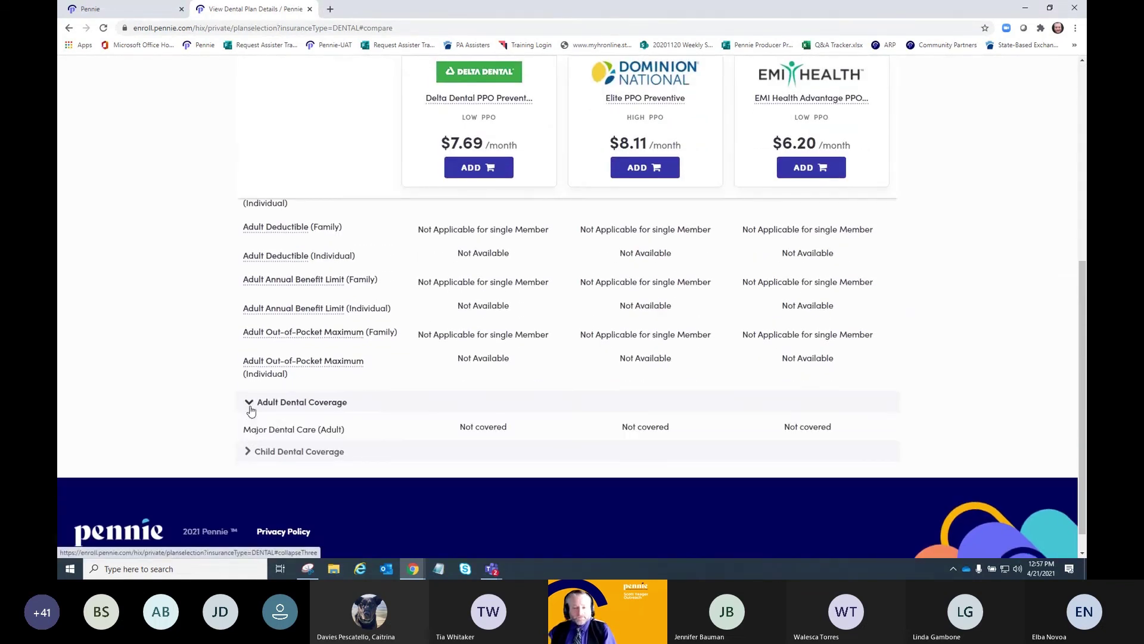
scroll(225, 428, "down", 2)
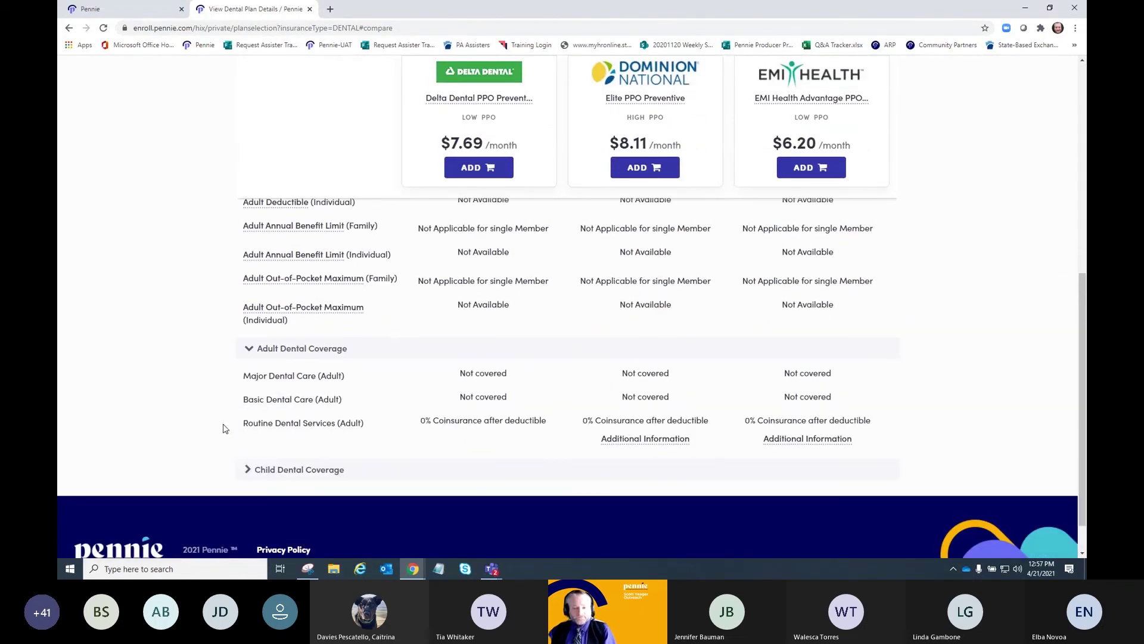
left_click(257, 471)
scroll(193, 415, "down", 3)
scroll(193, 415, "up", 15)
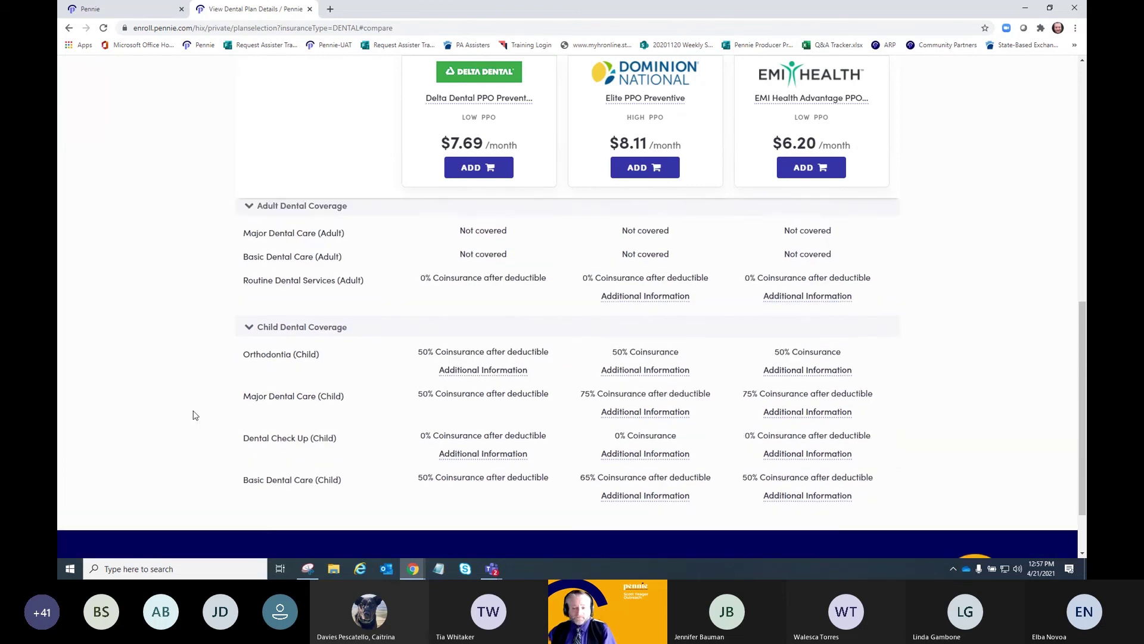
scroll(192, 415, "up", 1)
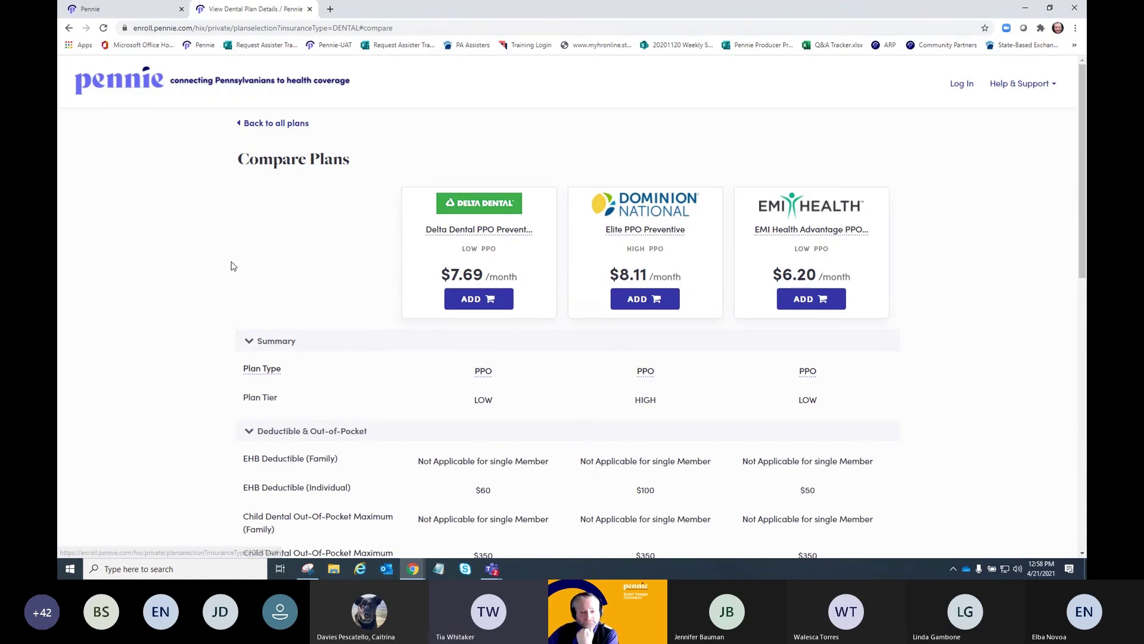
- Review the coverage rows, including EHB deductibles $60, $100 and $50, then return to the top
scroll(175, 258, "down", 5)
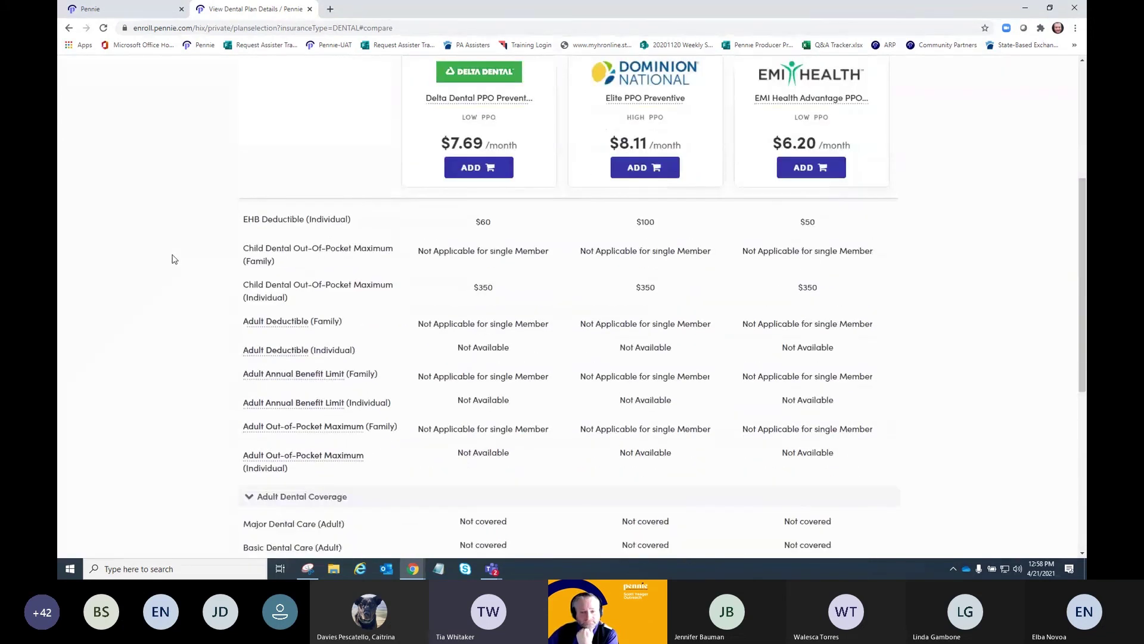
scroll(174, 259, "down", 5)
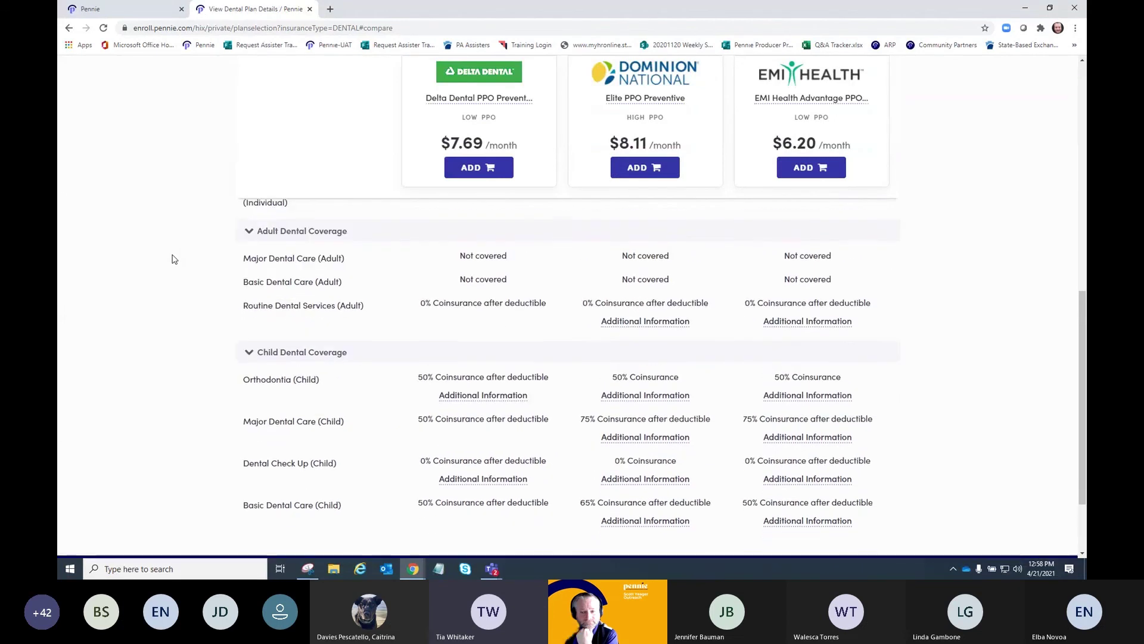
scroll(174, 259, "down", 1)
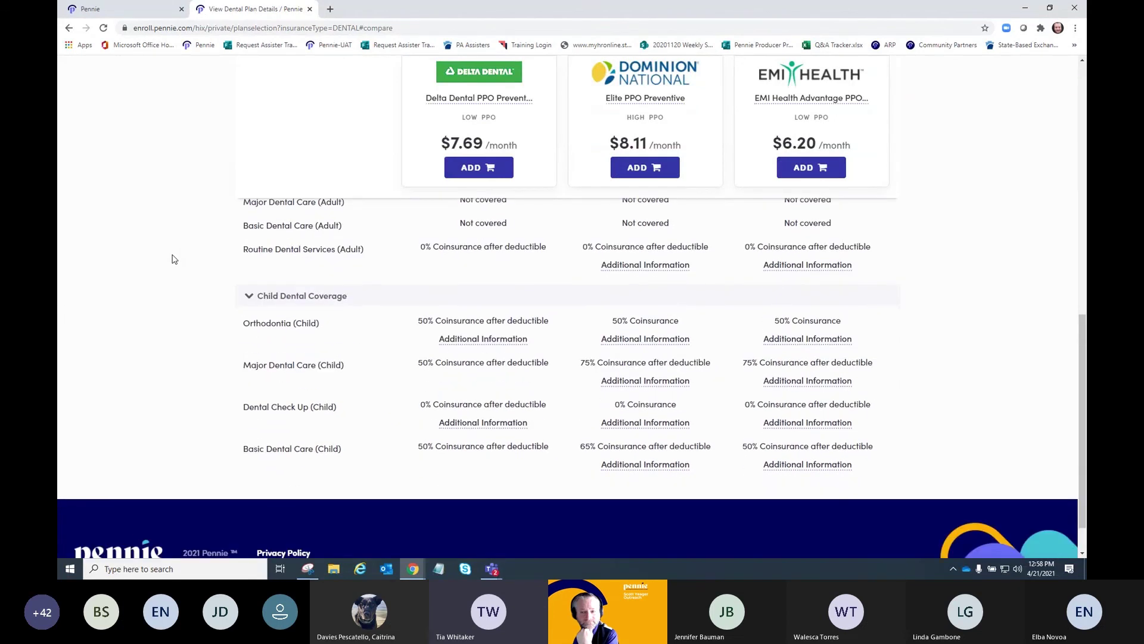
scroll(174, 258, "up", 1)
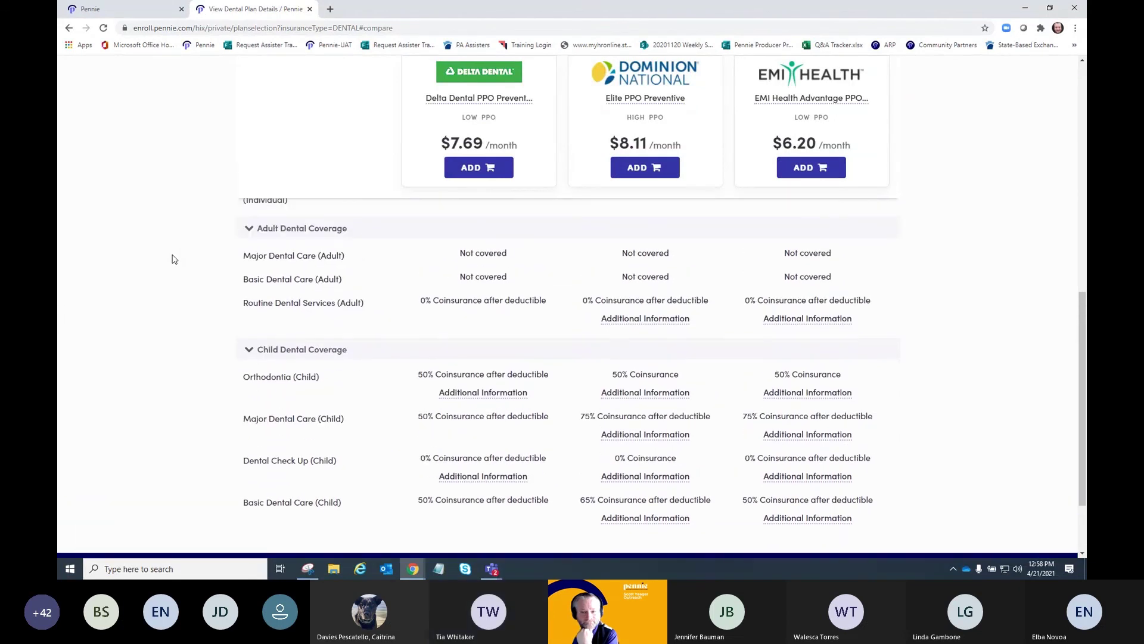
scroll(174, 258, "up", 1)
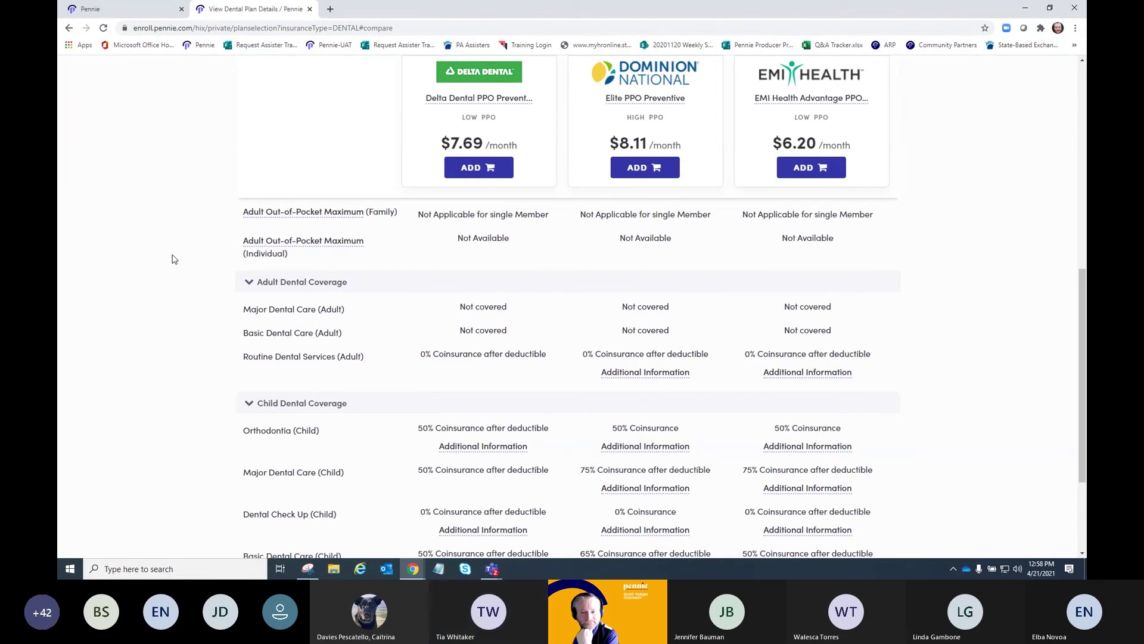
scroll(174, 259, "up", 5)
scroll(174, 259, "up", 1)
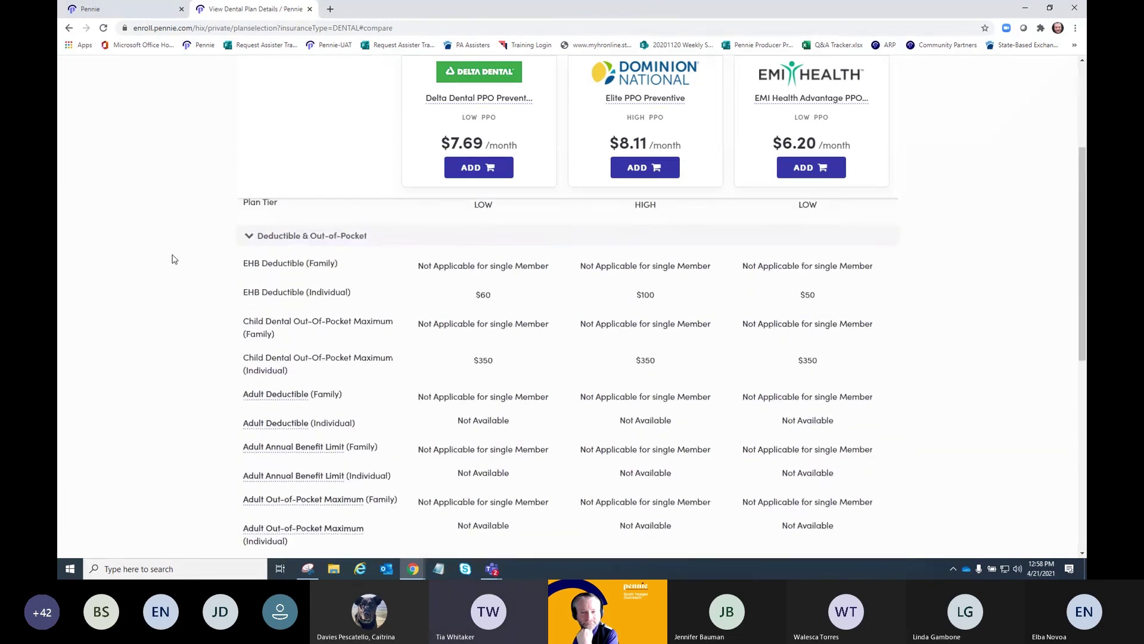
scroll(174, 259, "down", 4)
scroll(174, 259, "up", 10)
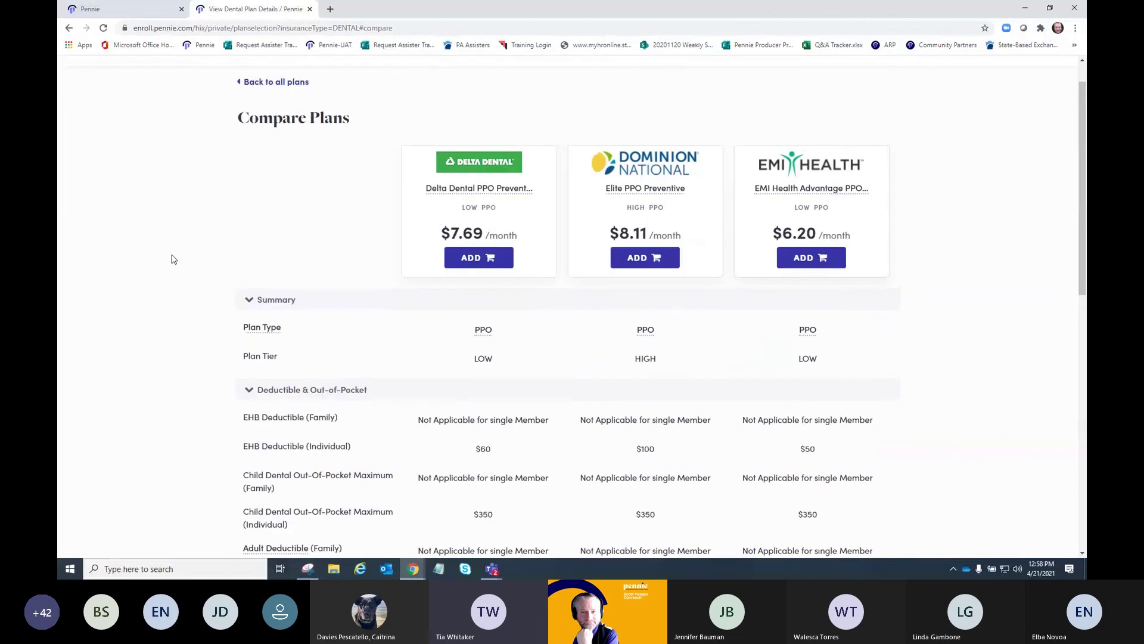
- Return to all dental plans and clear every plan from the comparison
left_click(246, 123)
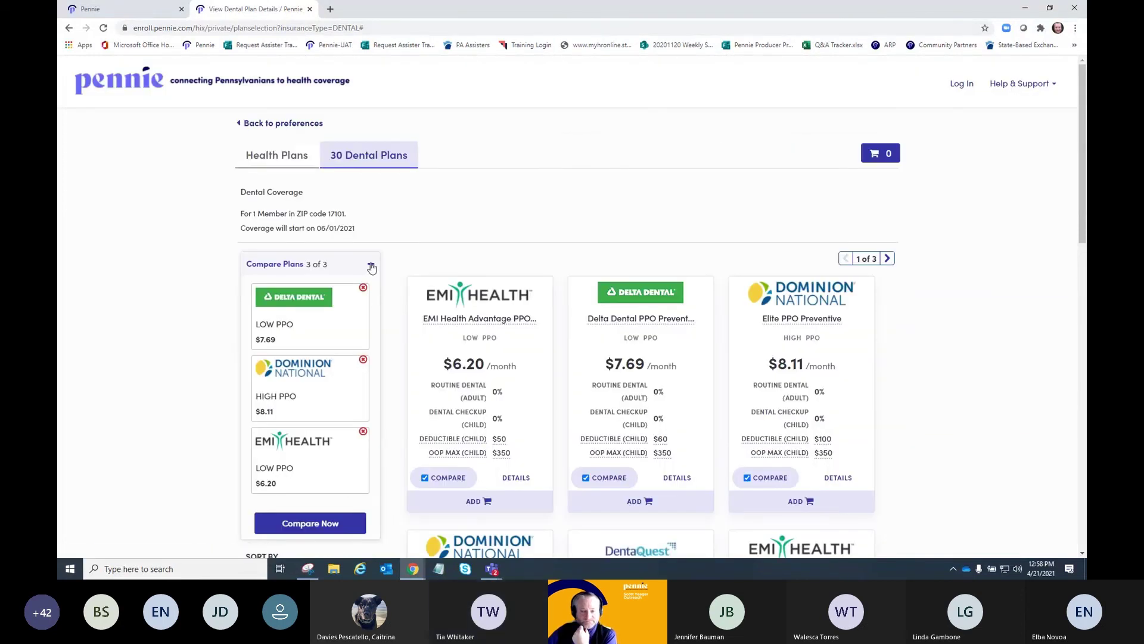
left_click(363, 289)
left_click(363, 289)
left_click(363, 288)
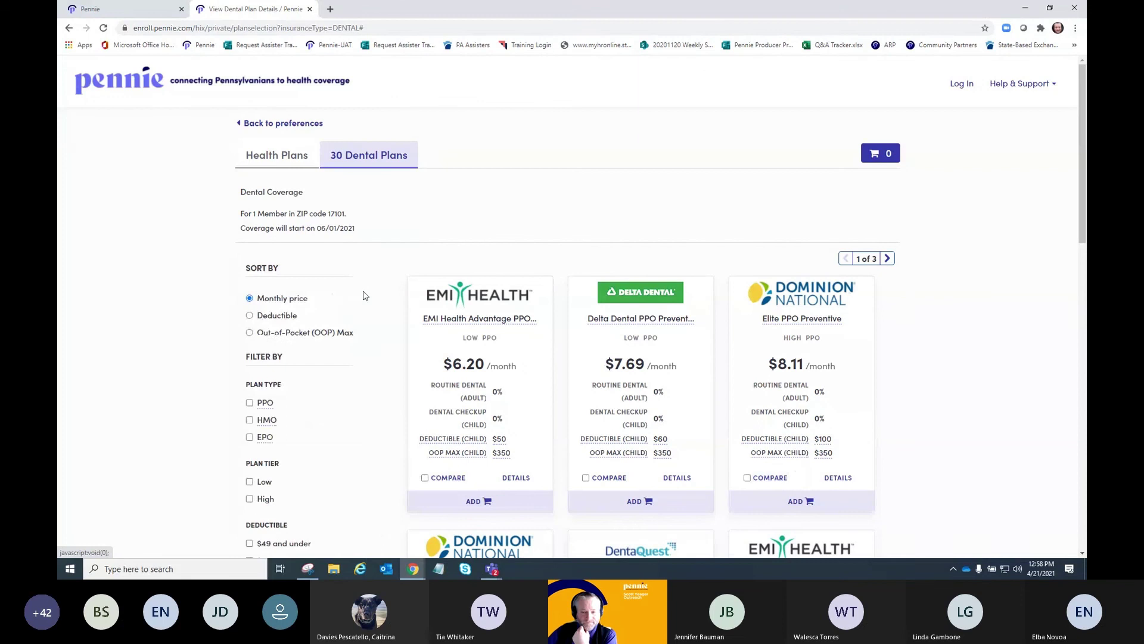
- Open the plan details for Dominion National Select Plan Premium
scroll(365, 295, "down", 3)
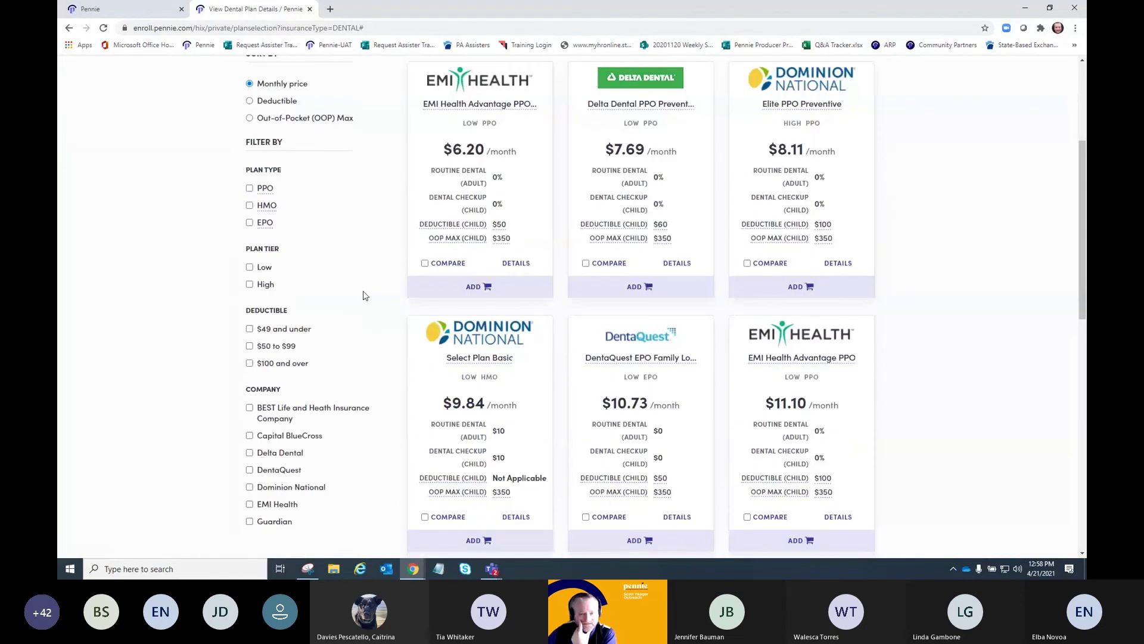
scroll(365, 295, "down", 1)
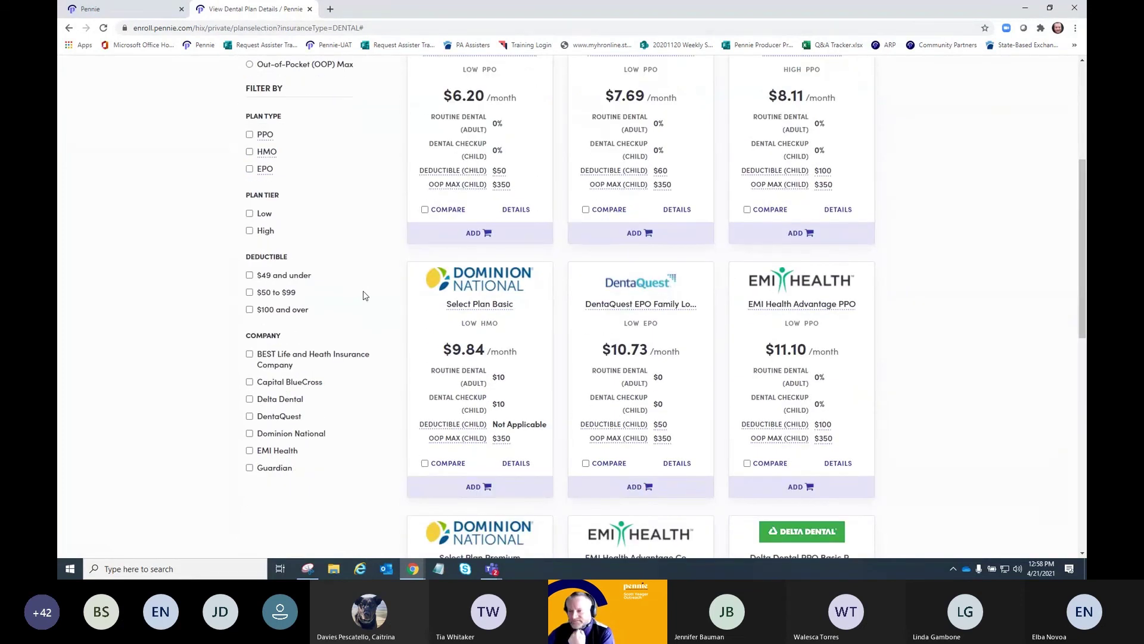
scroll(365, 295, "down", 9)
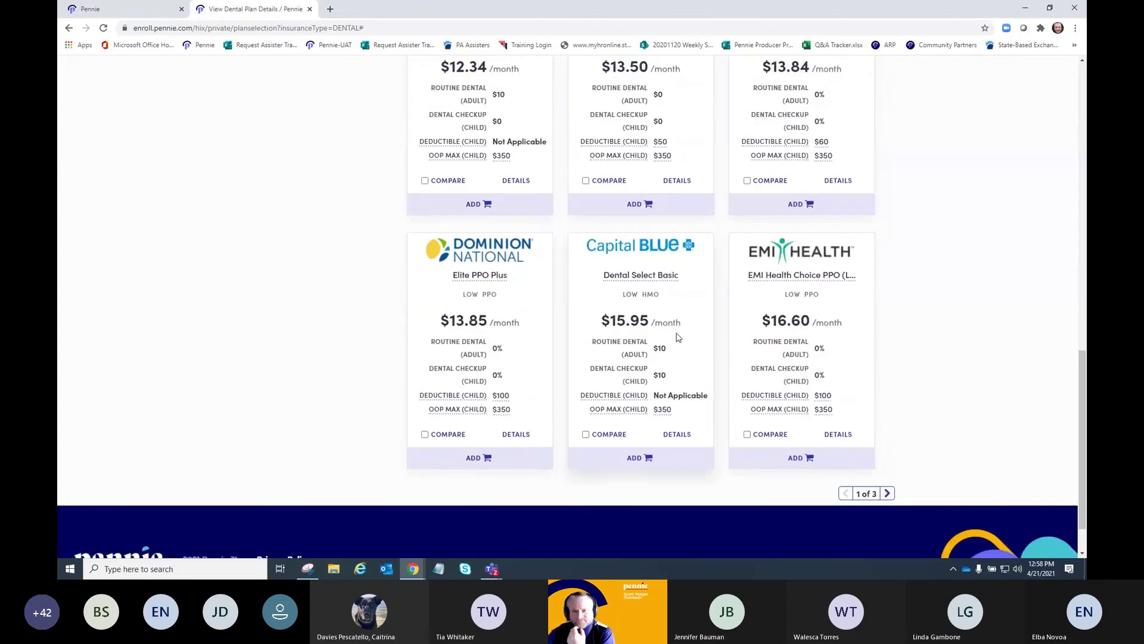
scroll(456, 162, "up", 4)
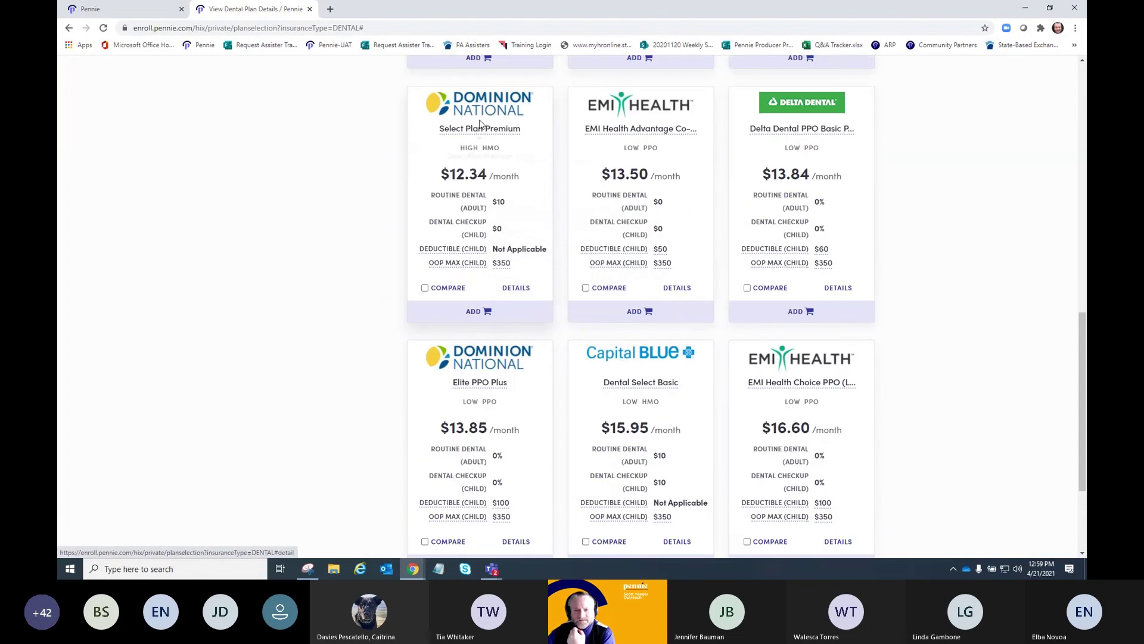
left_click(484, 108)
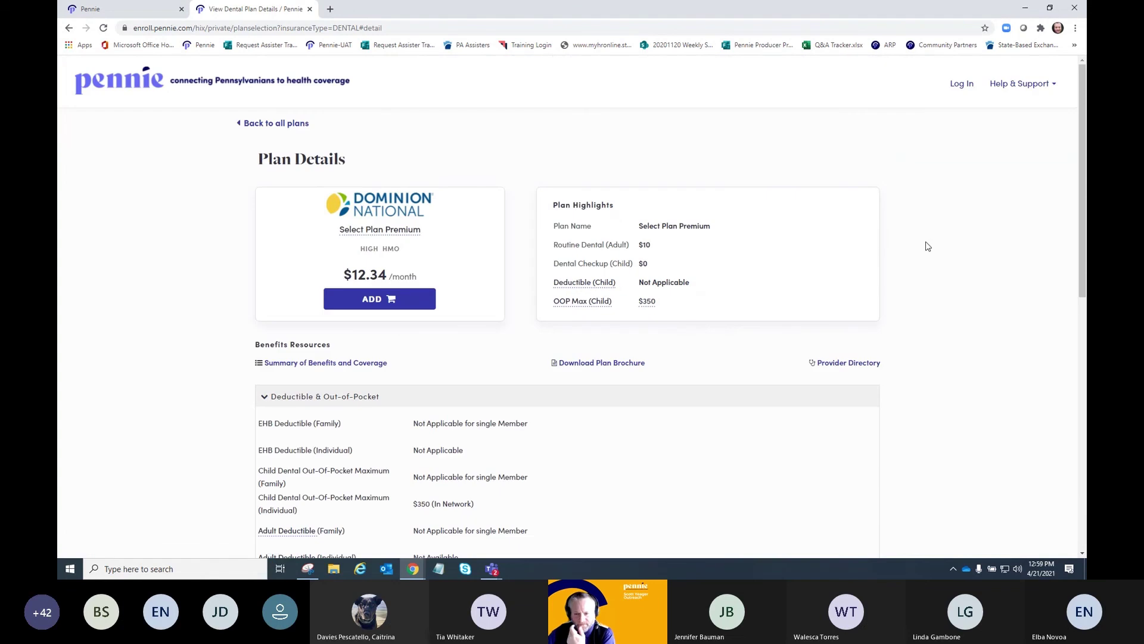
- Open the Select Plan Premium Summary of Benefits and Coverage brochure PDF in a new tab
scroll(944, 253, "down", 1)
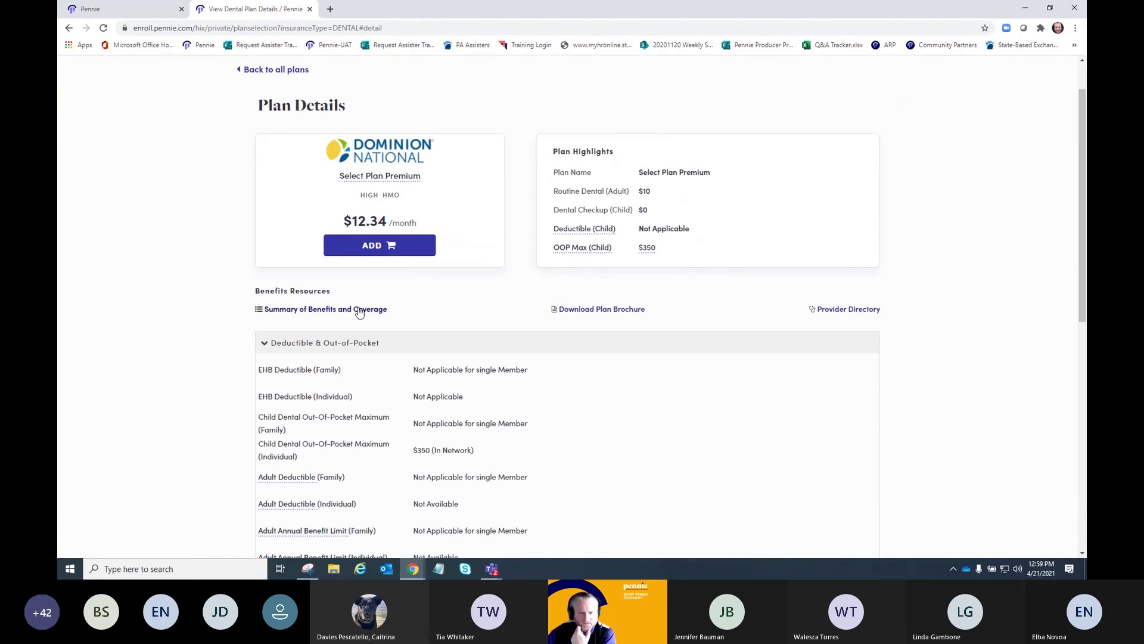
left_click(290, 307)
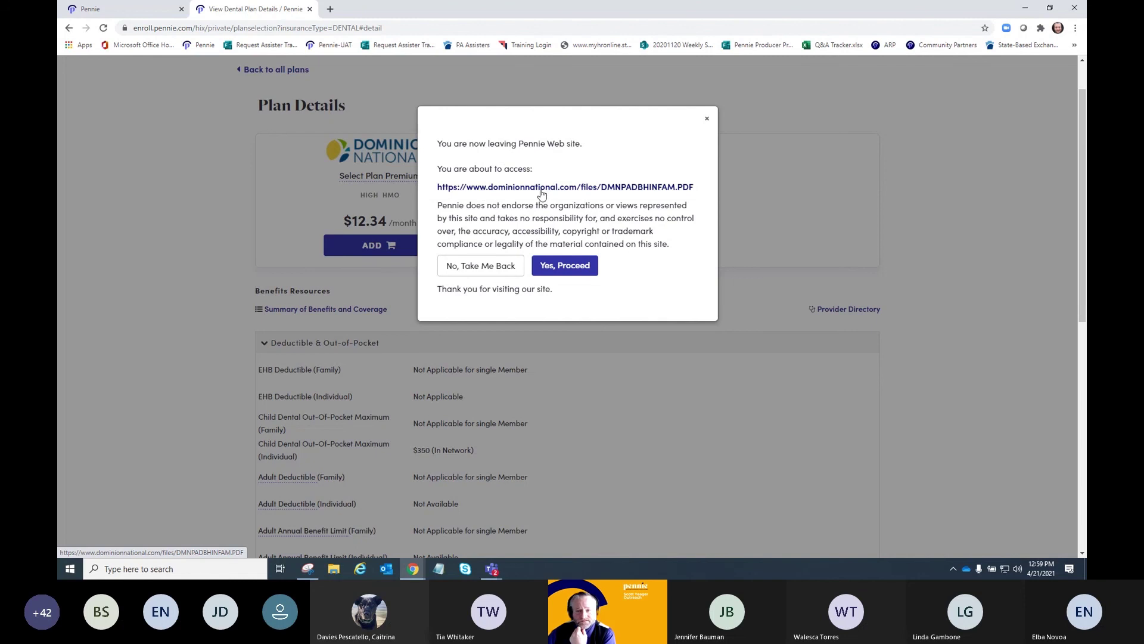
left_click(632, 188)
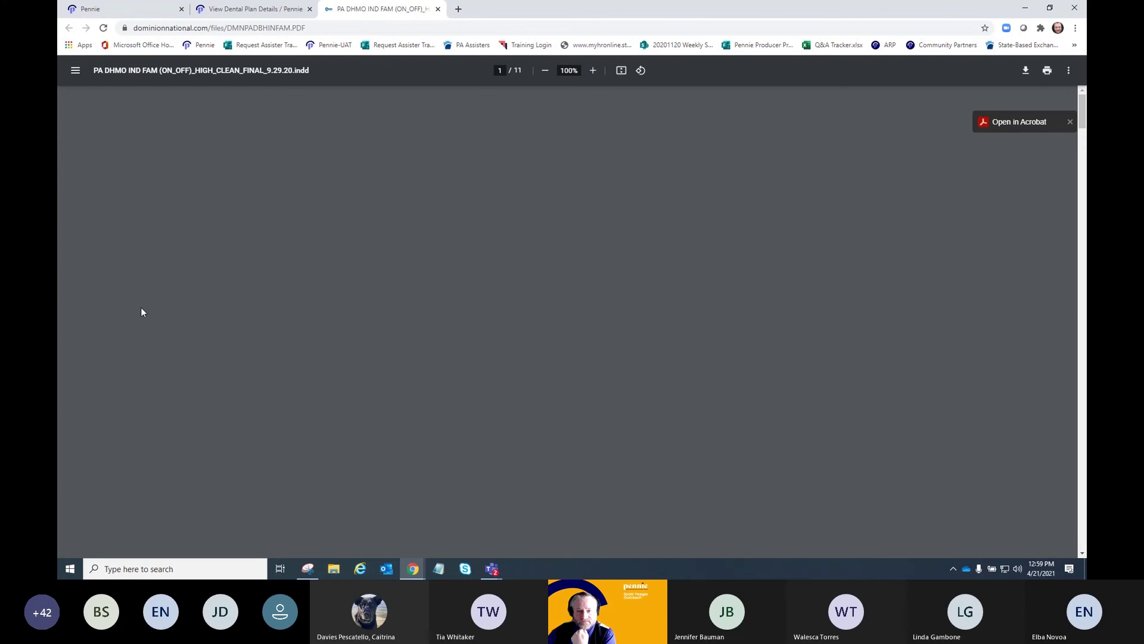
scroll(141, 311, "down", 7)
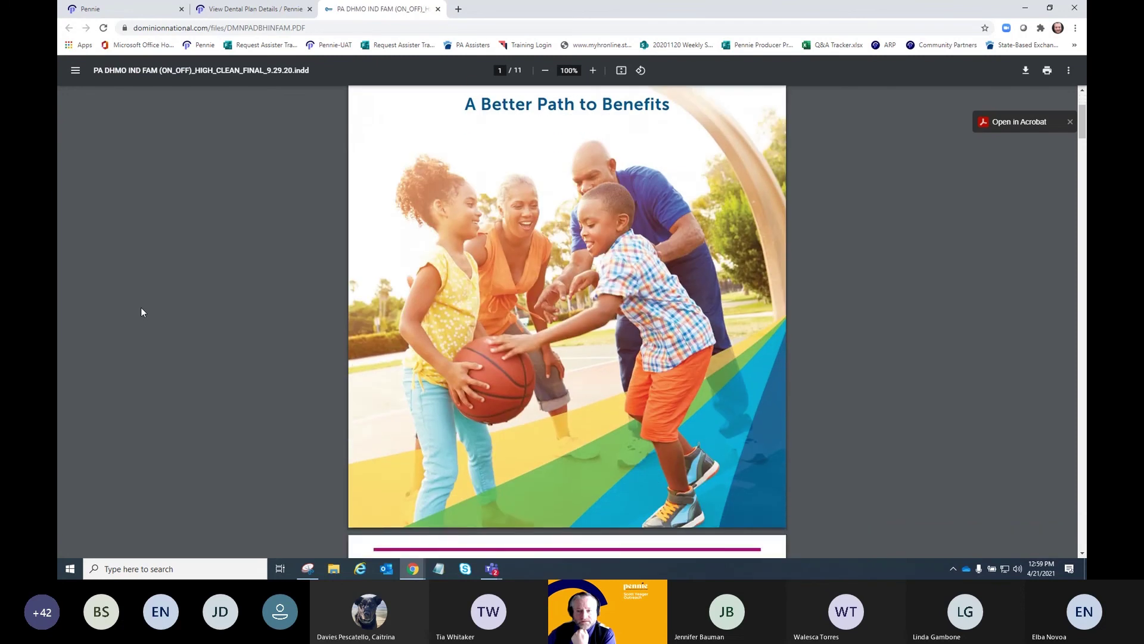